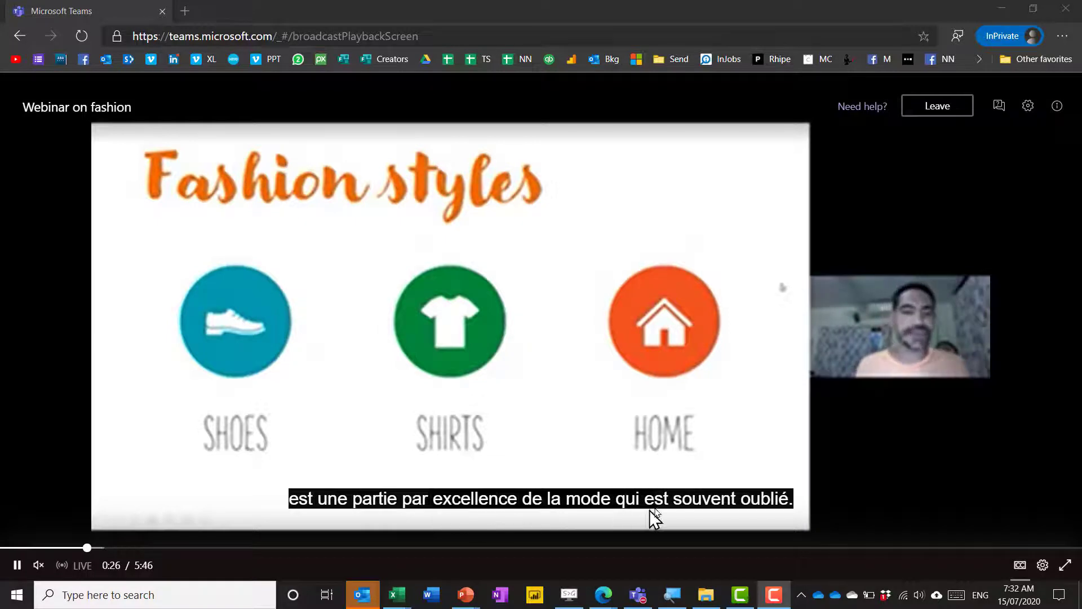
Switch the webinar captions from French to Español
{"action": "left_click", "coordinate": [1042, 566]}
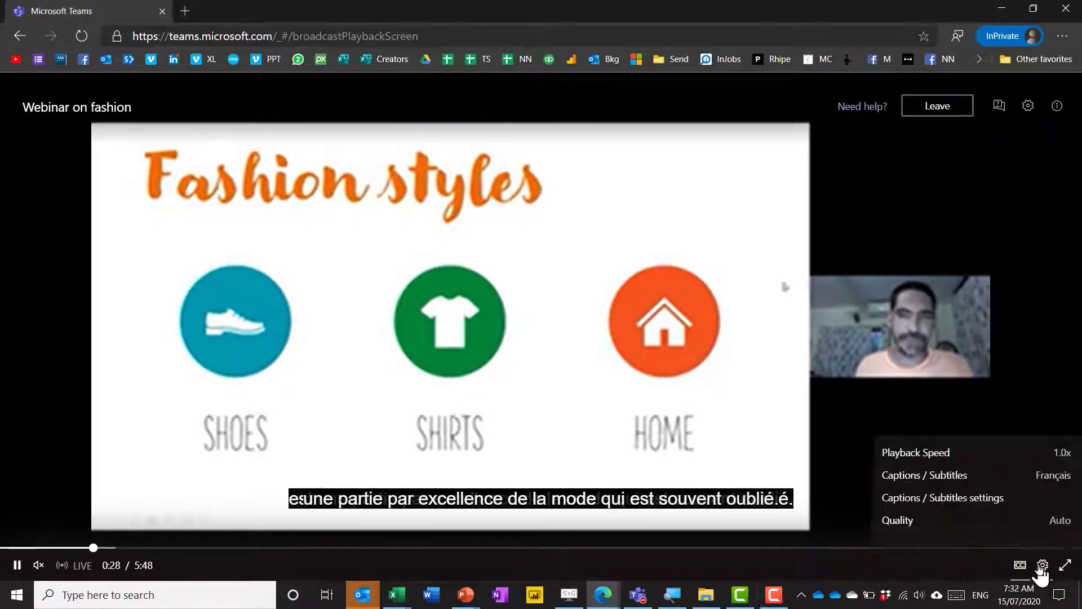
{"action": "left_click", "coordinate": [1016, 479]}
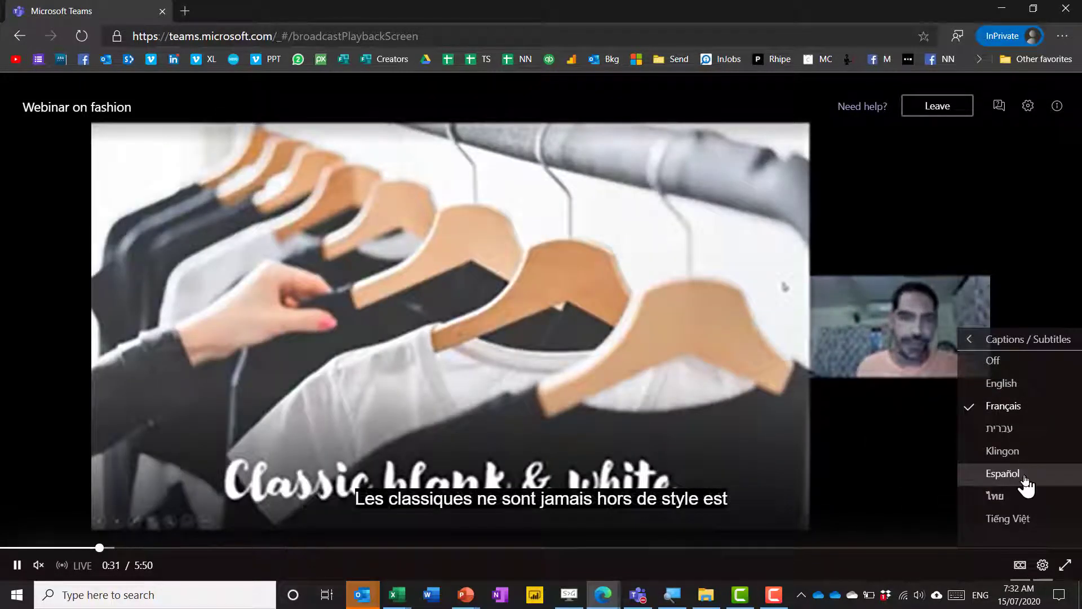
{"action": "left_click", "coordinate": [1026, 476]}
Set playback speed to 1.5x and rewind the stream to about 0:31
{"action": "left_click", "coordinate": [1042, 565]}
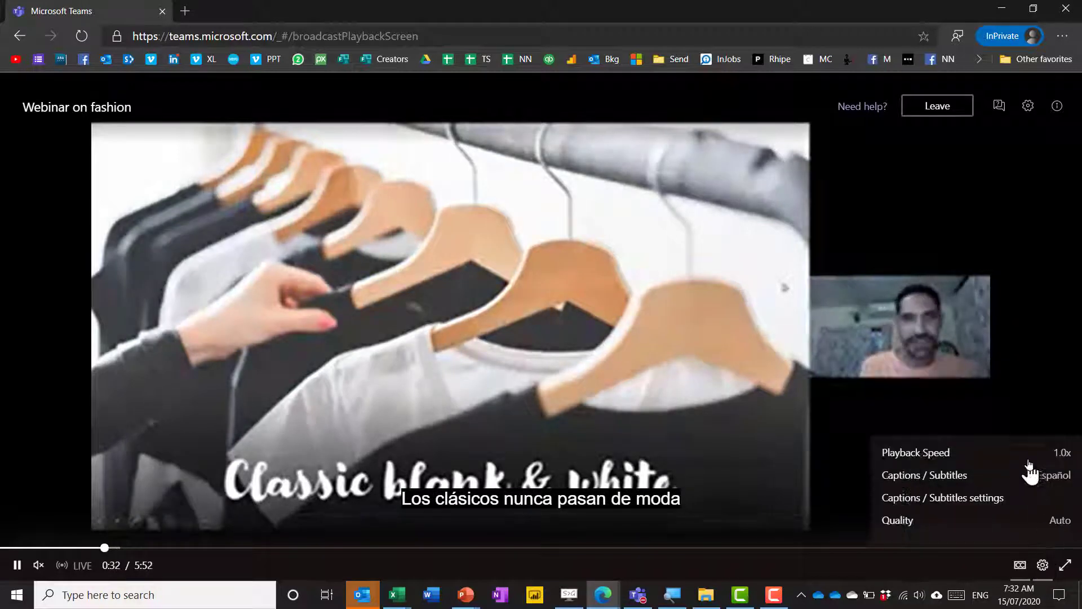
{"action": "left_click", "coordinate": [984, 454]}
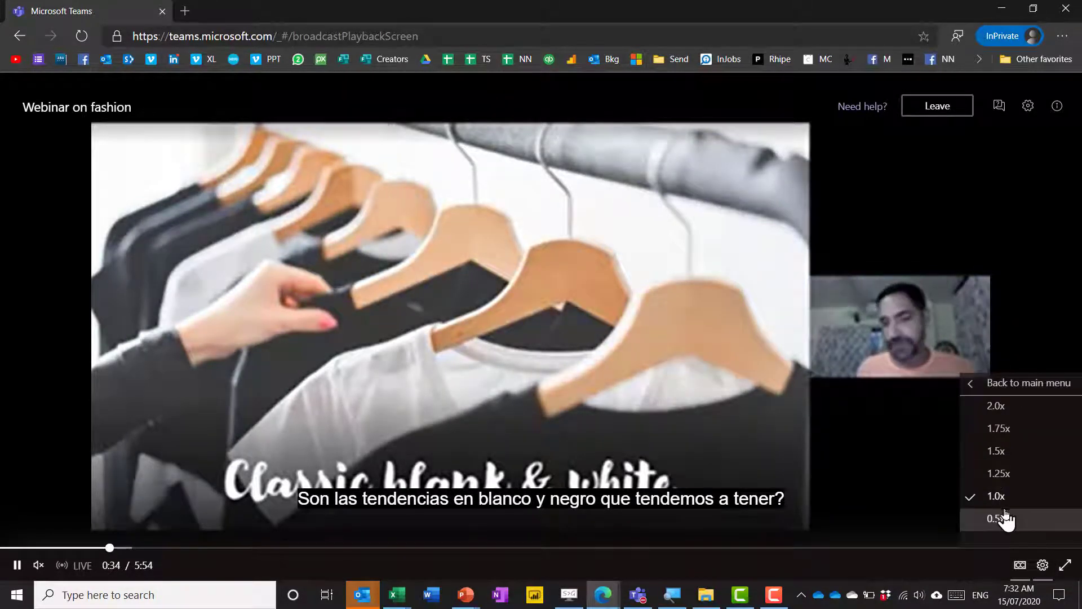
{"action": "left_click", "coordinate": [997, 454]}
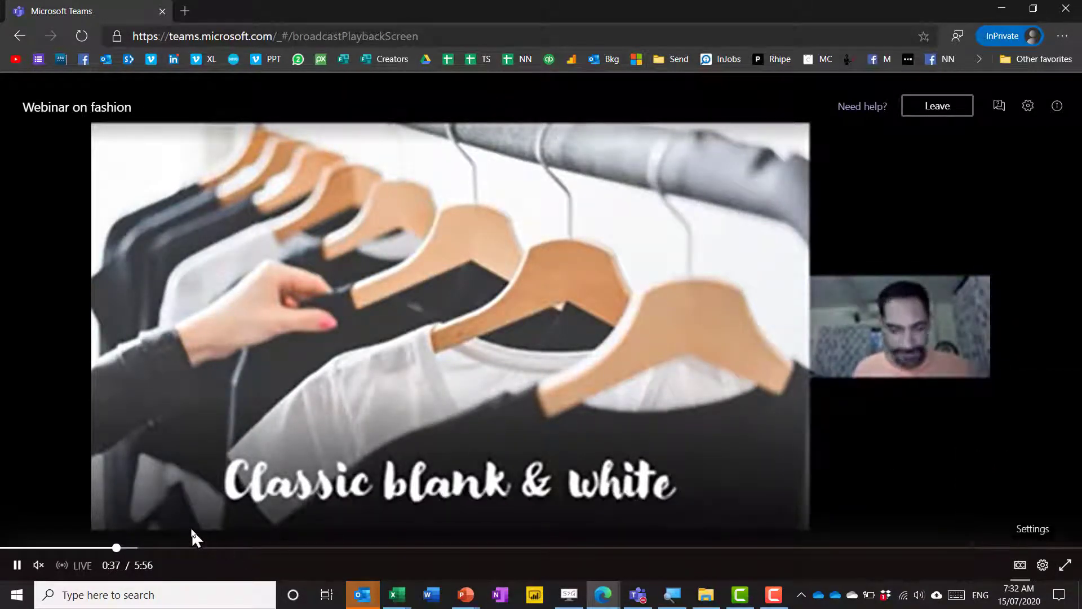
{"action": "left_click", "coordinate": [100, 547]}
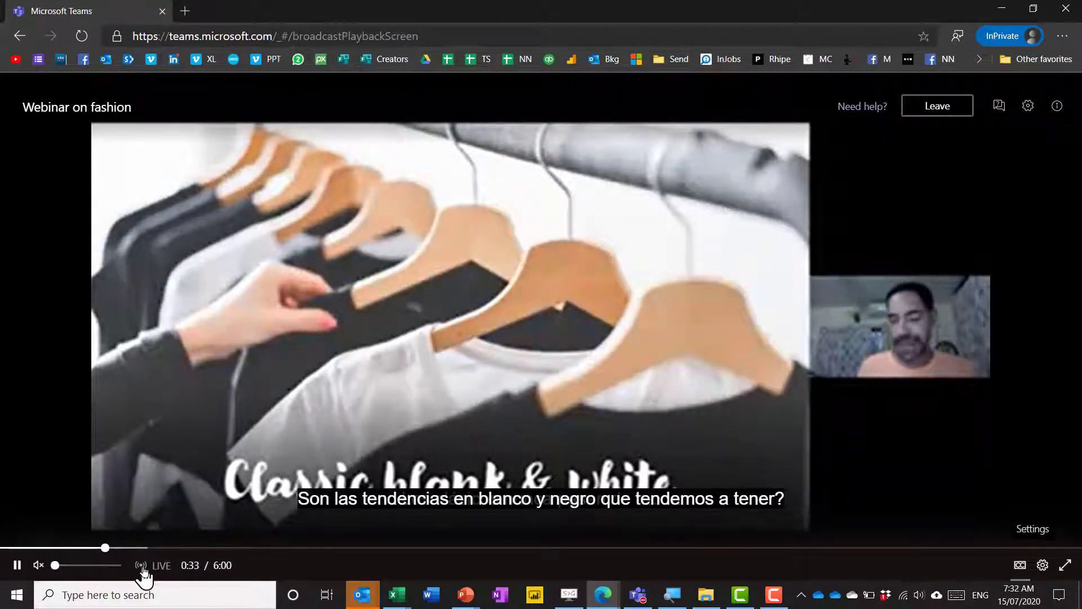
Rejoin the live broadcast
{"action": "left_click", "coordinate": [141, 566]}
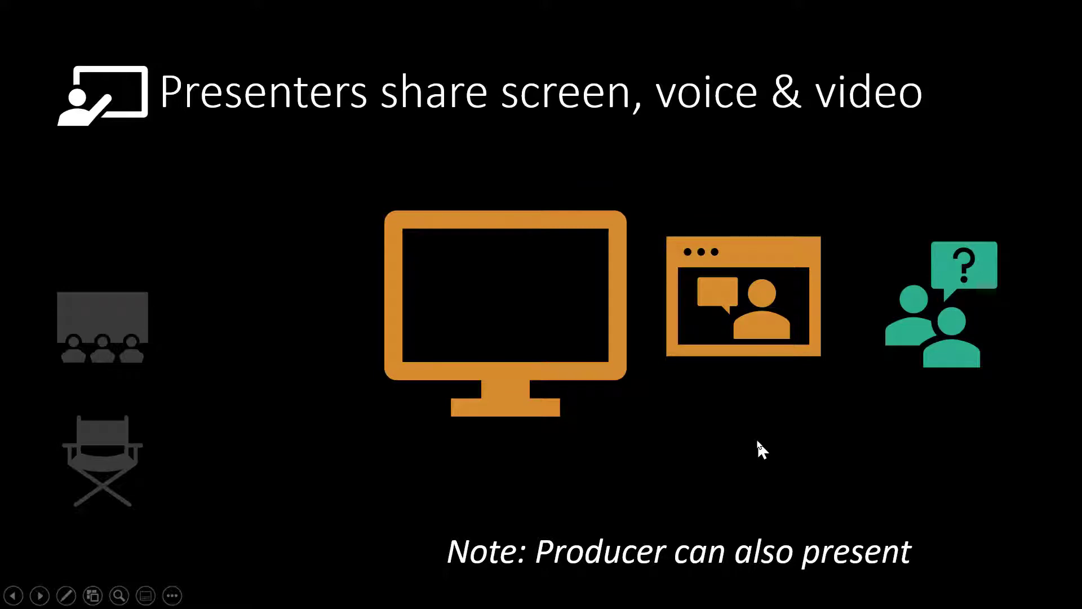
Advance the slideshow to the Attendee controls slide
{"action": "key", "text": "Right"}
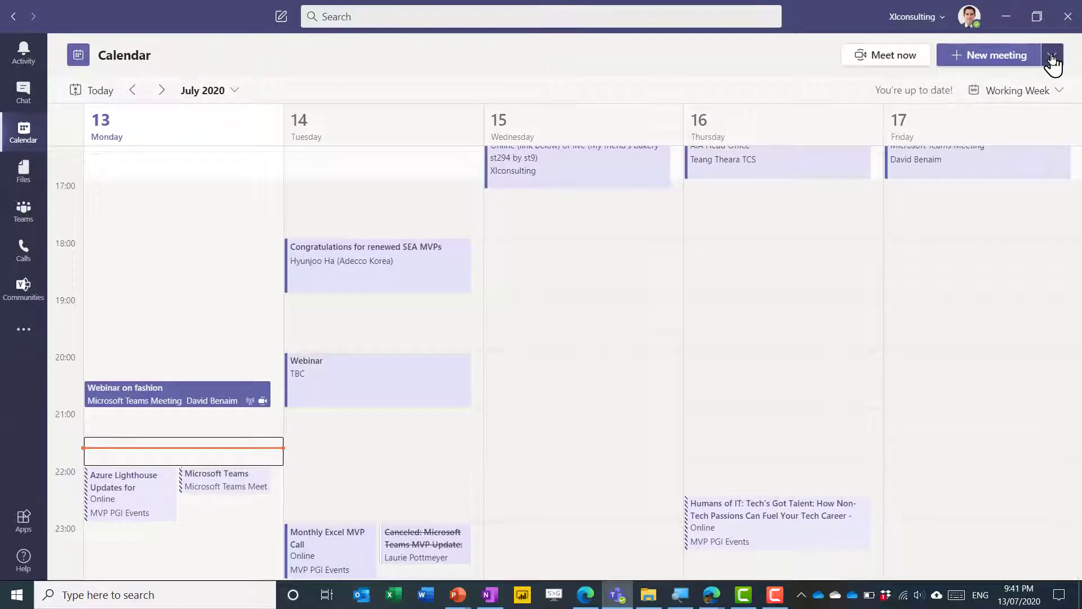
Create a new live event titled 'Webinar on X' starting at 12:00 PM
{"action": "left_click", "coordinate": [1051, 57]}
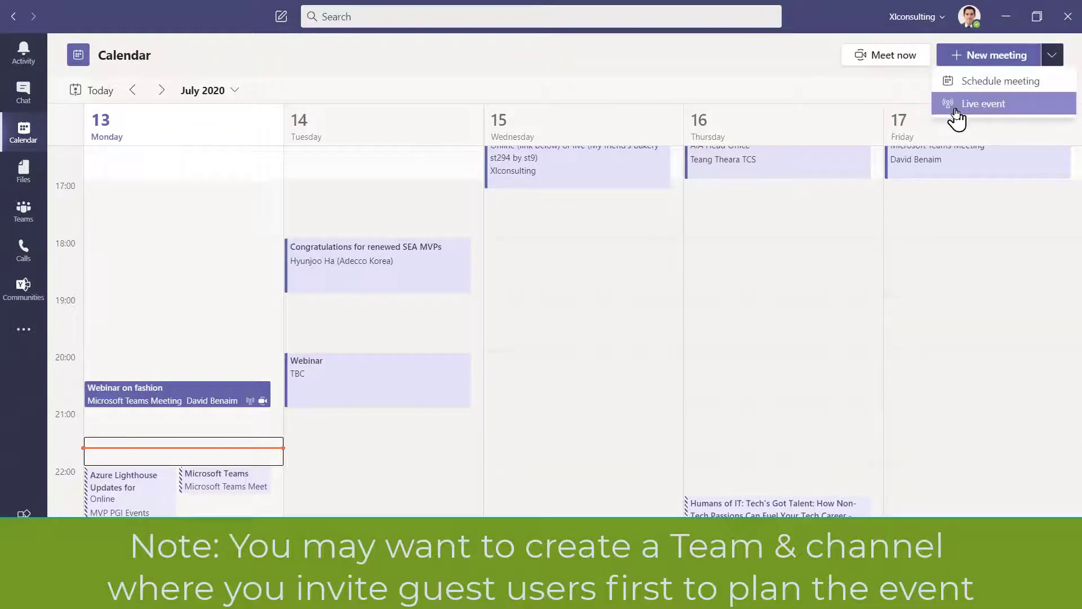
{"action": "left_click", "coordinate": [996, 113]}
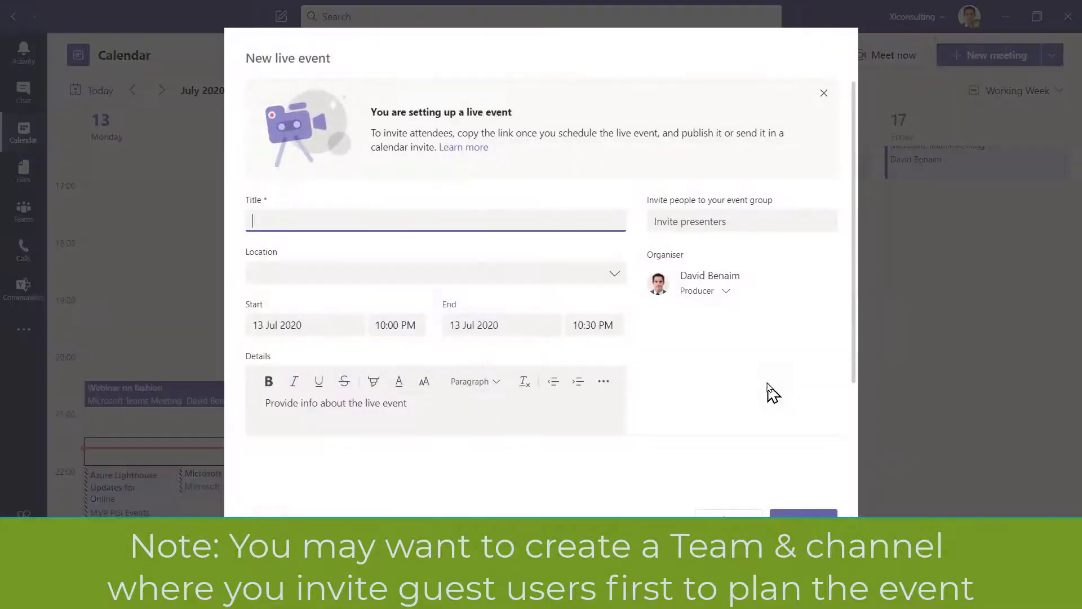
{"action": "type", "text": "Webinar on X"}
{"action": "left_click", "coordinate": [395, 325]}
{"action": "scroll", "coordinate": [391, 382], "scroll_direction": "down", "scroll_amount": 10}
{"action": "left_click", "coordinate": [391, 372]}
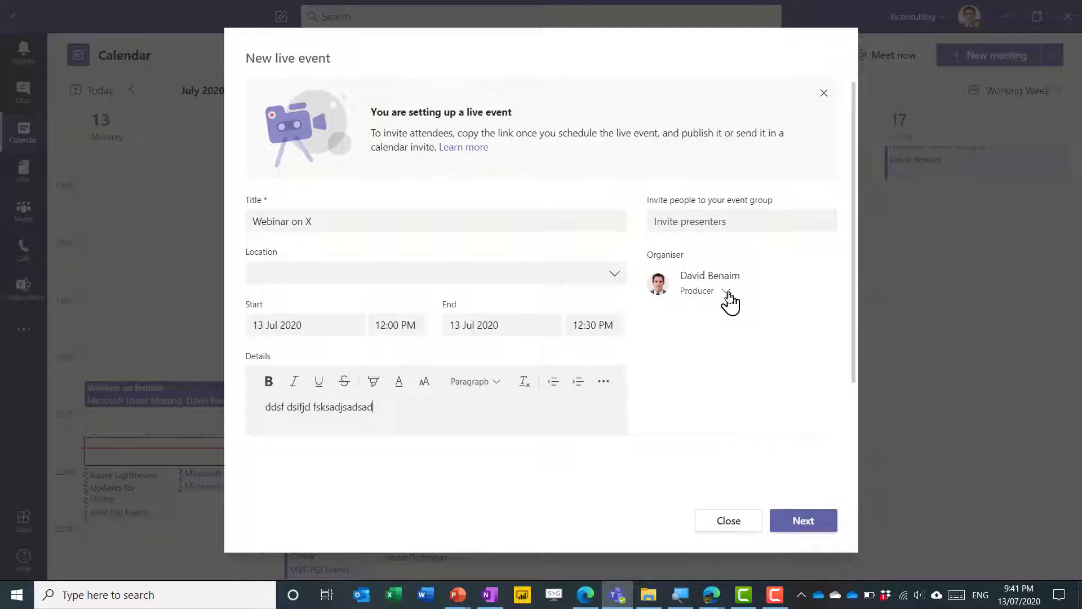
Add the suggested guest as a presenter of the live event
{"action": "left_click", "coordinate": [727, 292]}
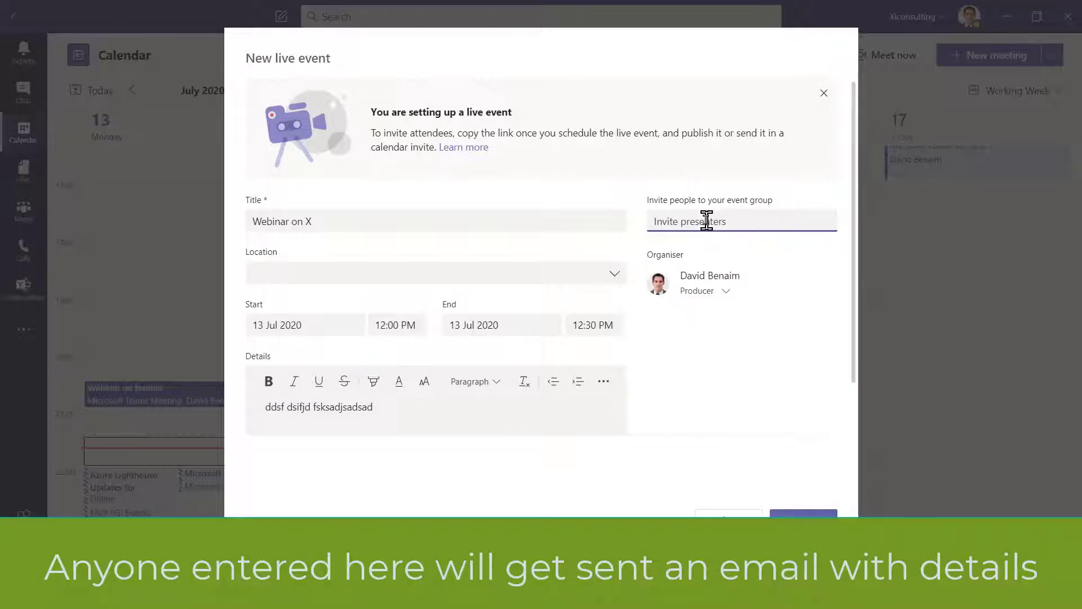
{"action": "left_click", "coordinate": [707, 220]}
{"action": "type", "text": "d"}
{"action": "left_click", "coordinate": [715, 251]}
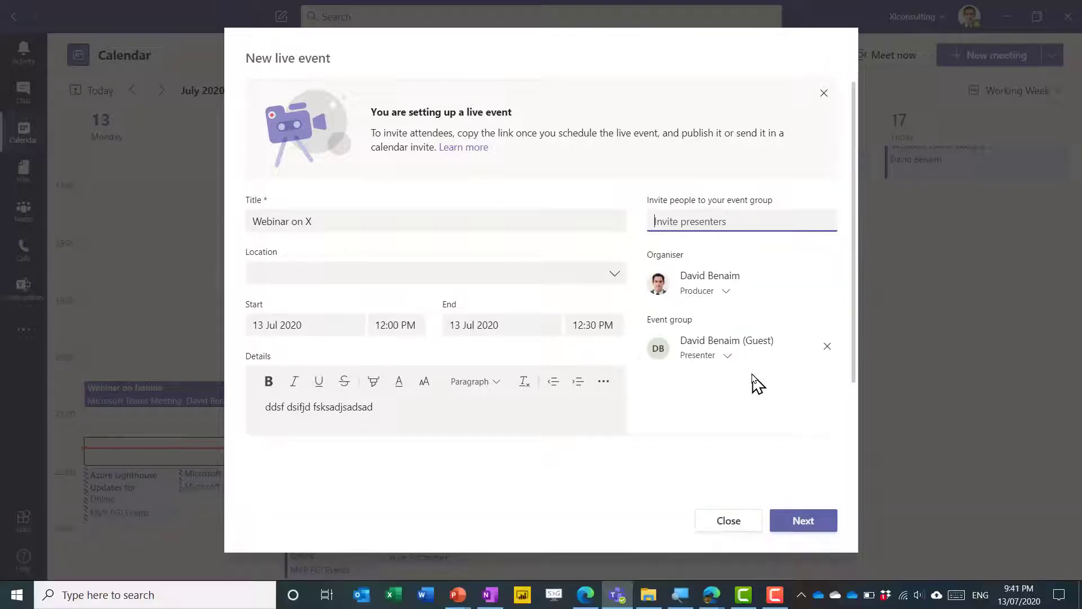
On the permissions page, try People and groups and Org-wide, then settle on Public
{"action": "left_click", "coordinate": [803, 520]}
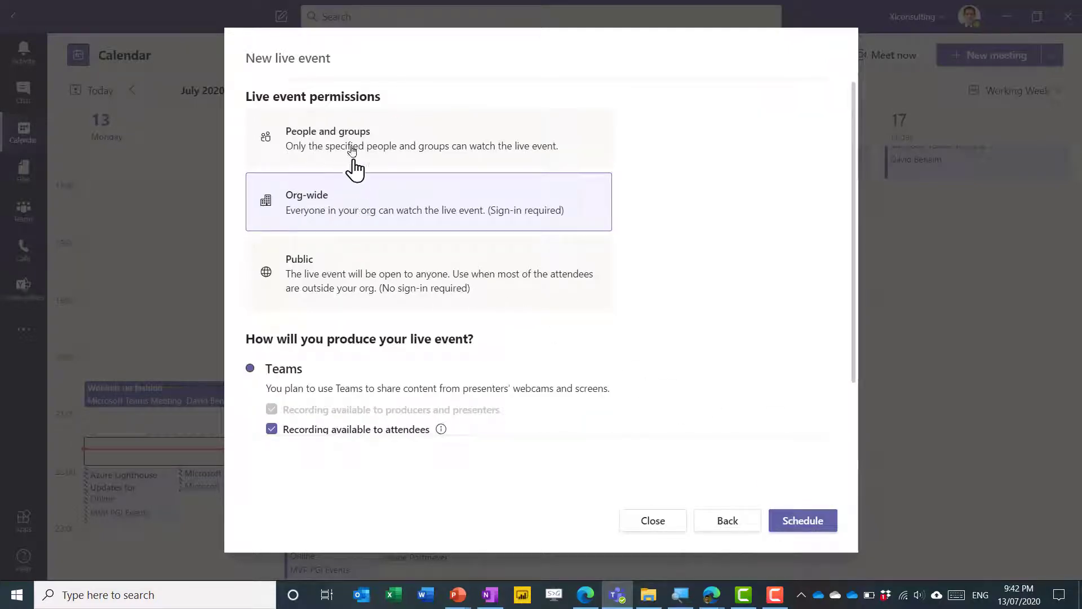
{"action": "left_click", "coordinate": [345, 277]}
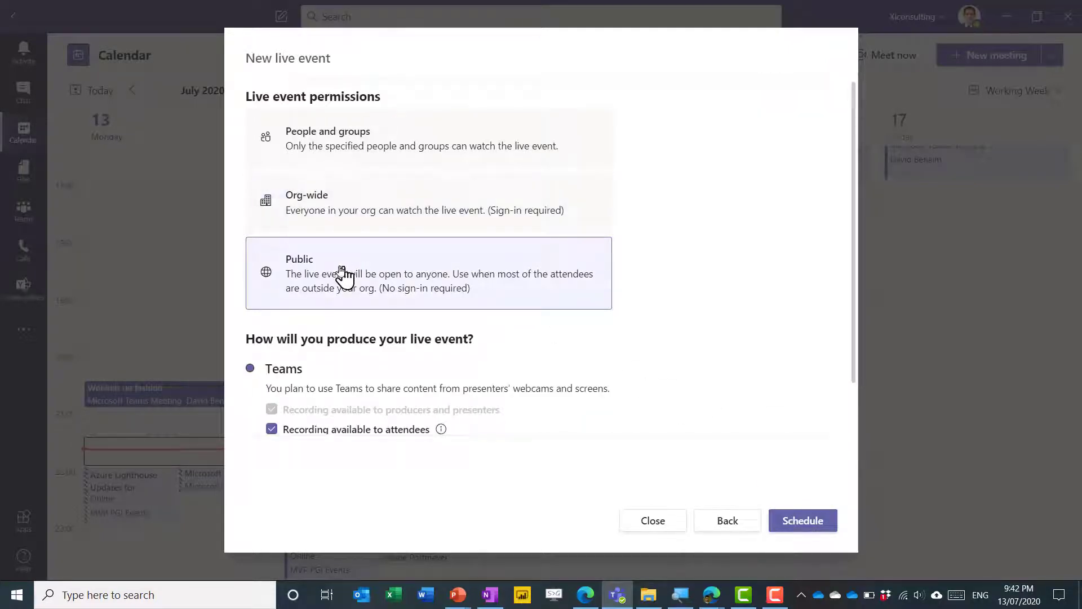
{"action": "left_click", "coordinate": [386, 155]}
{"action": "left_click", "coordinate": [386, 212]}
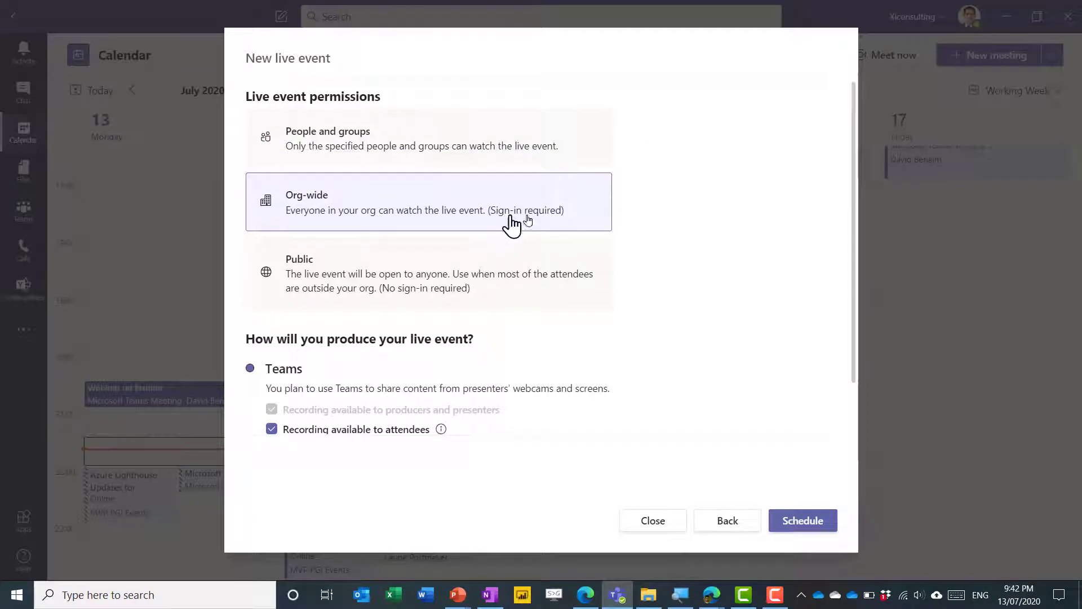
{"action": "left_click", "coordinate": [389, 274]}
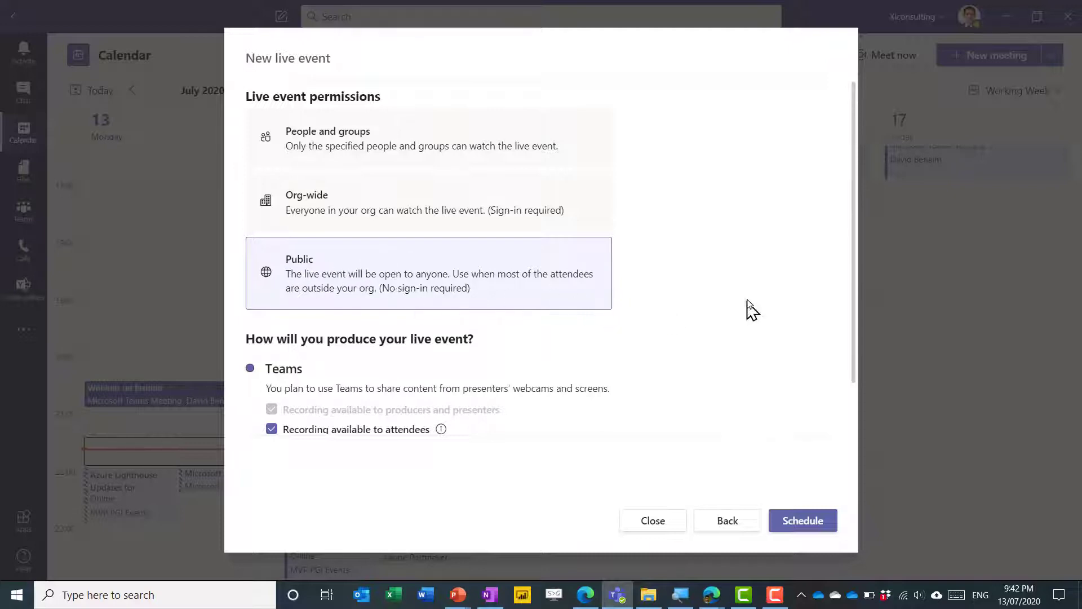
Keep English (United States) as the spoken language for captions
{"action": "left_click_drag", "start_coordinate": [857, 271], "coordinate": [838, 389]}
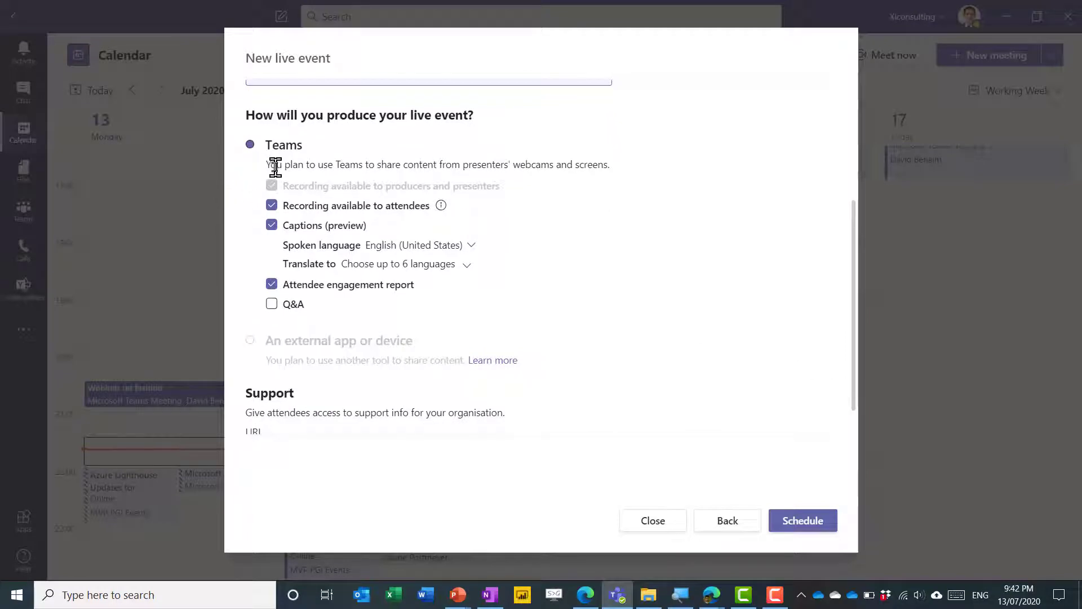
{"action": "left_click_drag", "start_coordinate": [269, 166], "coordinate": [503, 306]}
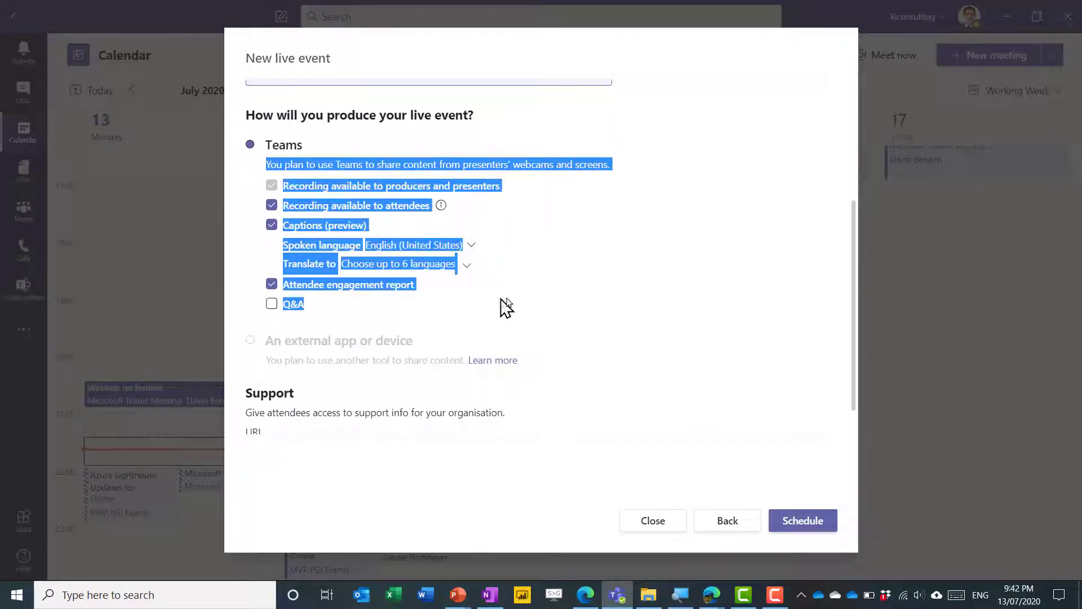
{"action": "left_click", "coordinate": [592, 246]}
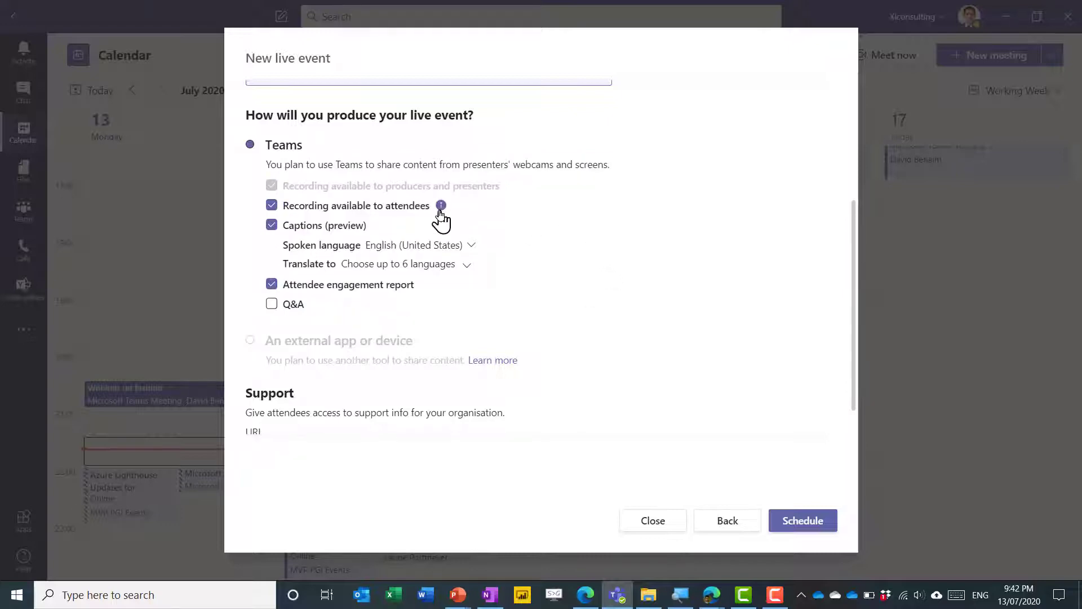
{"action": "mouse_move", "coordinate": [440, 212]}
{"action": "left_click", "coordinate": [469, 245]}
{"action": "left_click", "coordinate": [469, 245]}
{"action": "left_click", "coordinate": [470, 246]}
{"action": "scroll", "coordinate": [430, 323], "scroll_direction": "down", "scroll_amount": 2}
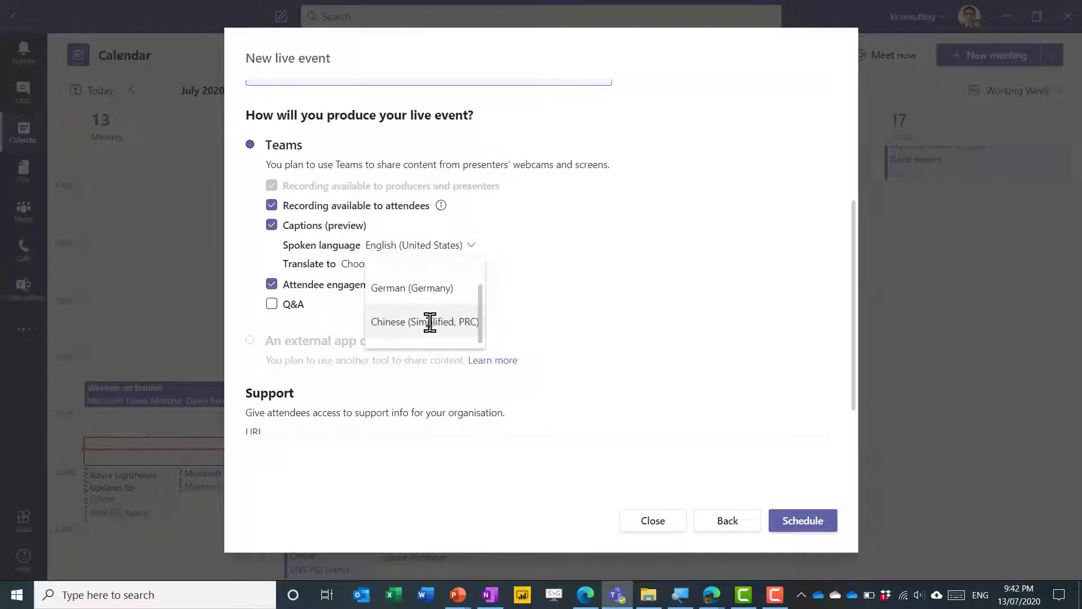
{"action": "scroll", "coordinate": [429, 322], "scroll_direction": "up", "scroll_amount": 2}
{"action": "left_click", "coordinate": [519, 271]}
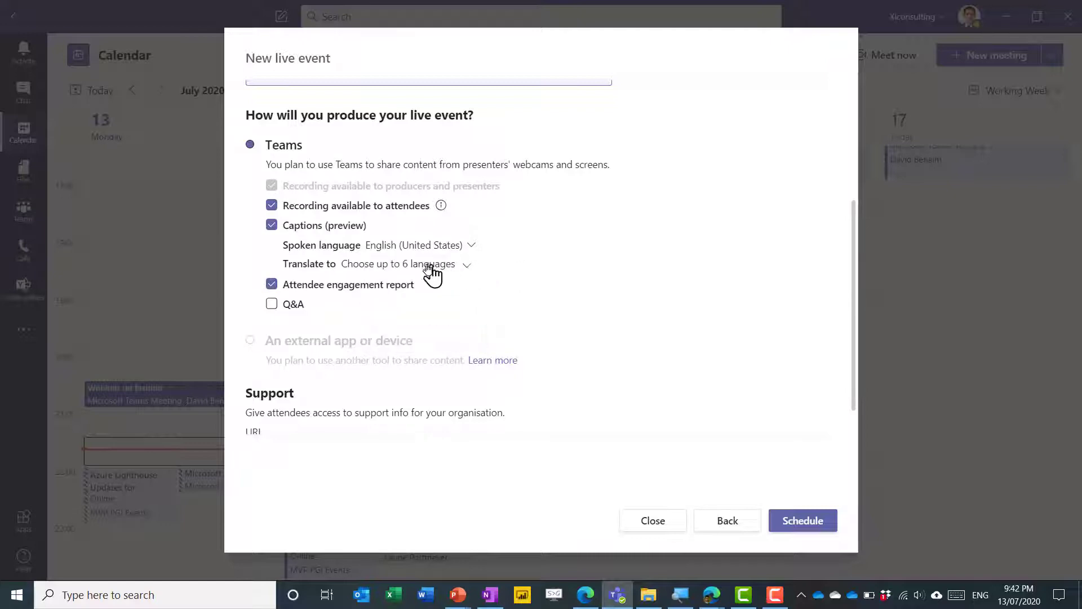
Add Arabic (Egypt), Catalan, Chinese (Traditional, Hong Kong), Indonesian, Japanese and Klingon as caption translations
{"action": "left_click", "coordinate": [467, 265]}
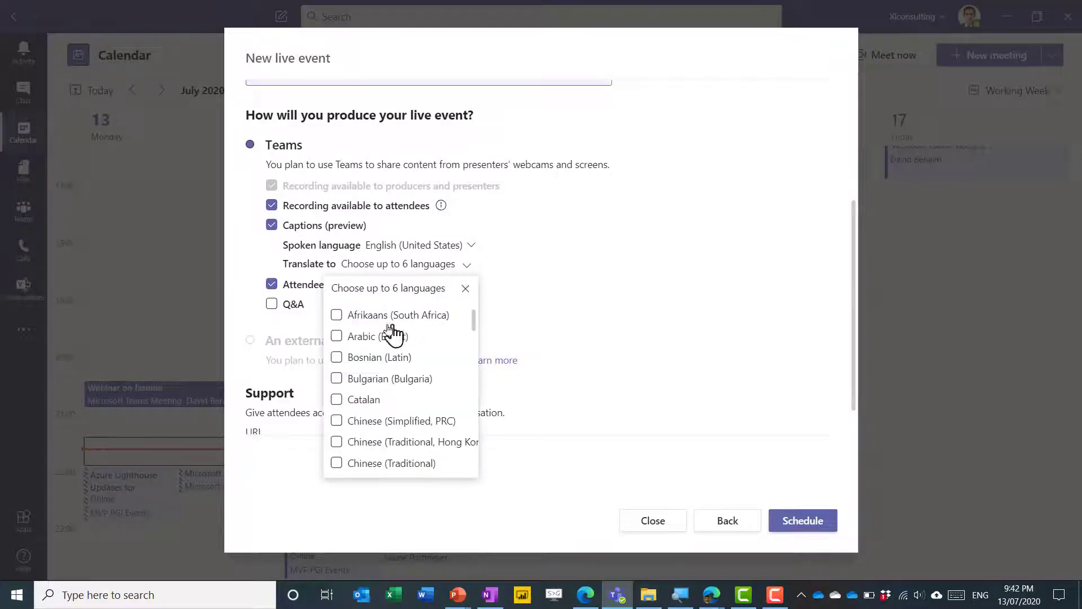
{"action": "left_click", "coordinate": [337, 338]}
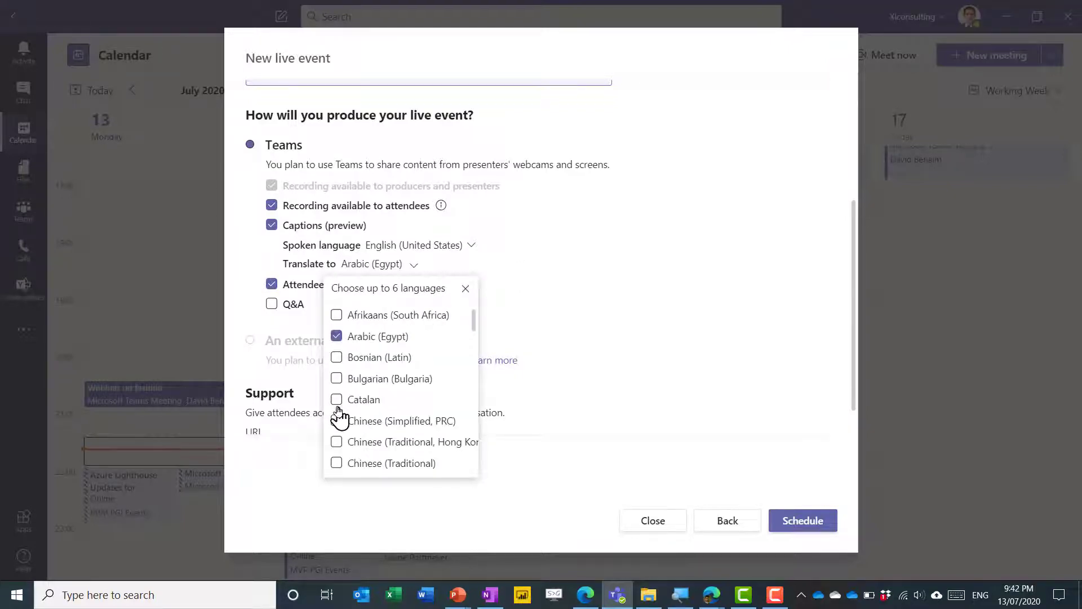
{"action": "left_click", "coordinate": [337, 400]}
{"action": "left_click", "coordinate": [336, 442]}
{"action": "scroll", "coordinate": [336, 445], "scroll_direction": "down", "scroll_amount": 7}
{"action": "left_click", "coordinate": [337, 400]}
{"action": "left_click", "coordinate": [337, 442]}
{"action": "left_click", "coordinate": [336, 463]}
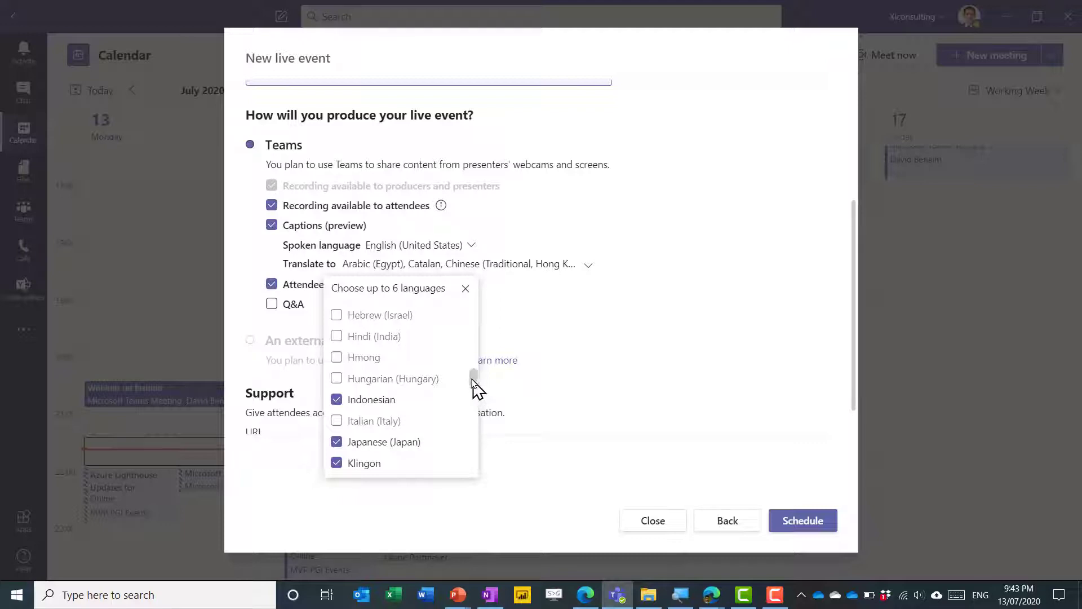
{"action": "left_click_drag", "start_coordinate": [473, 381], "coordinate": [473, 346]}
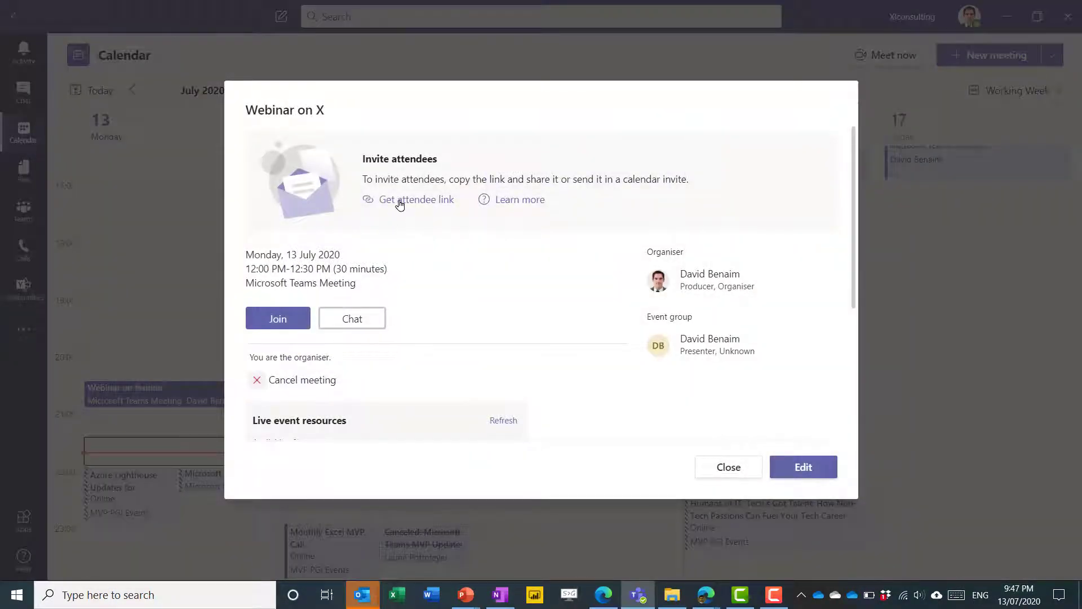
Copy the attendee link for Webinar on X
{"action": "left_click", "coordinate": [400, 201]}
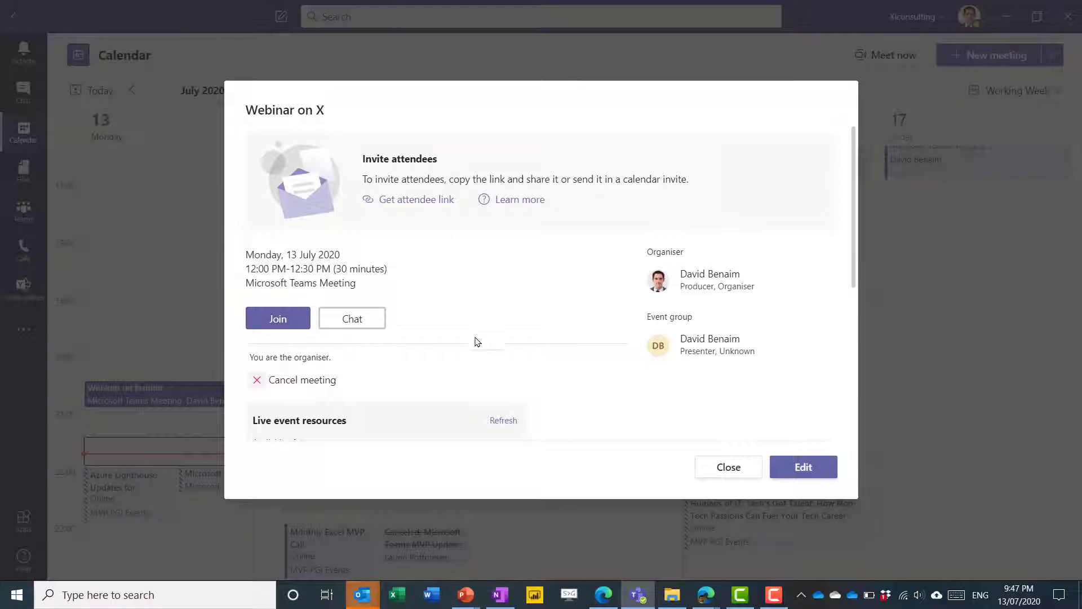
Close the scheduled event's details
{"action": "left_click", "coordinate": [785, 463]}
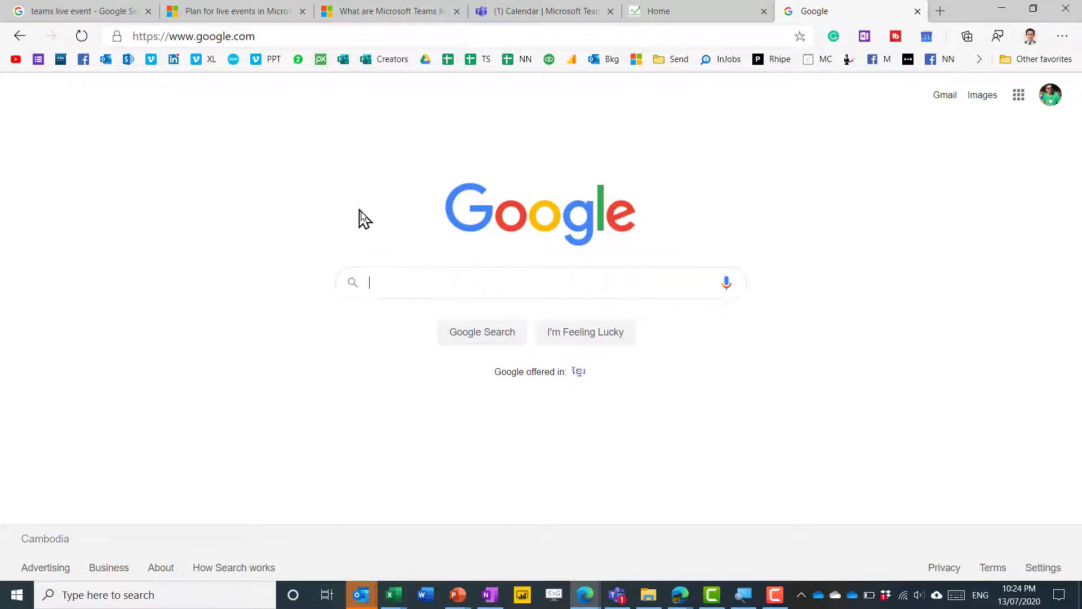
Search Google for 'microsoft forms' and open the Microsoft Forms site
{"action": "type", "text": "crosoft forms"}
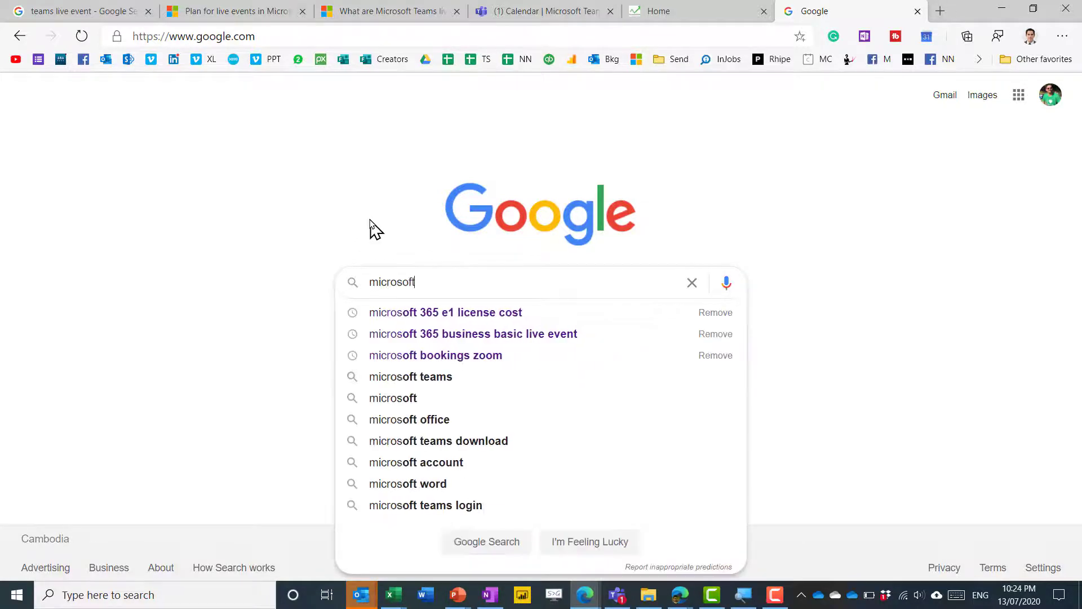
{"action": "key", "text": "Return"}
{"action": "left_click", "coordinate": [227, 224]}
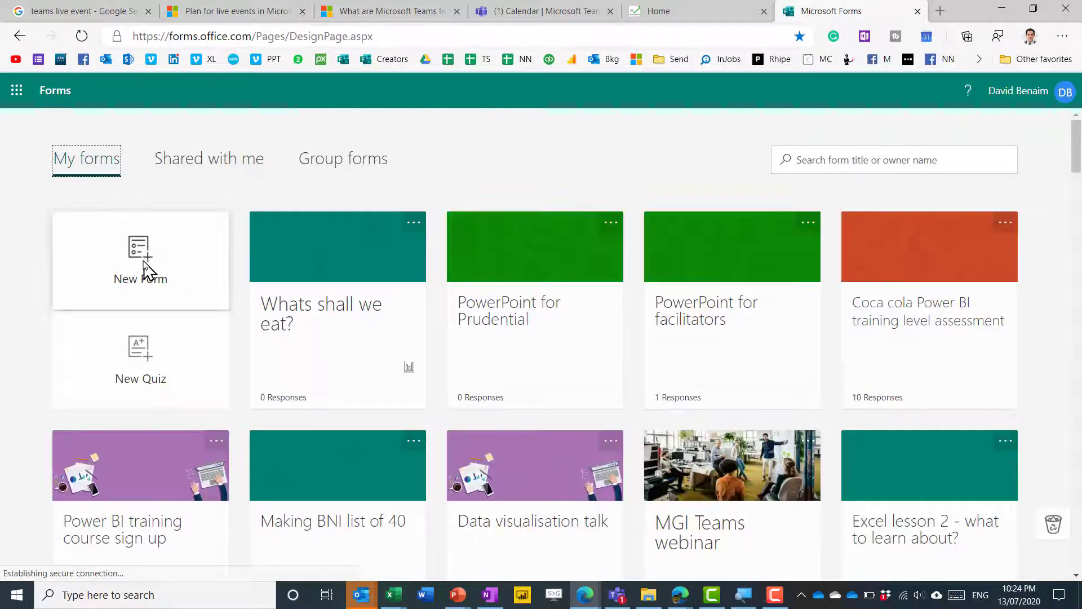
Create a new blank form titled 'Fashion webinar sign up'
{"action": "left_click", "coordinate": [115, 260]}
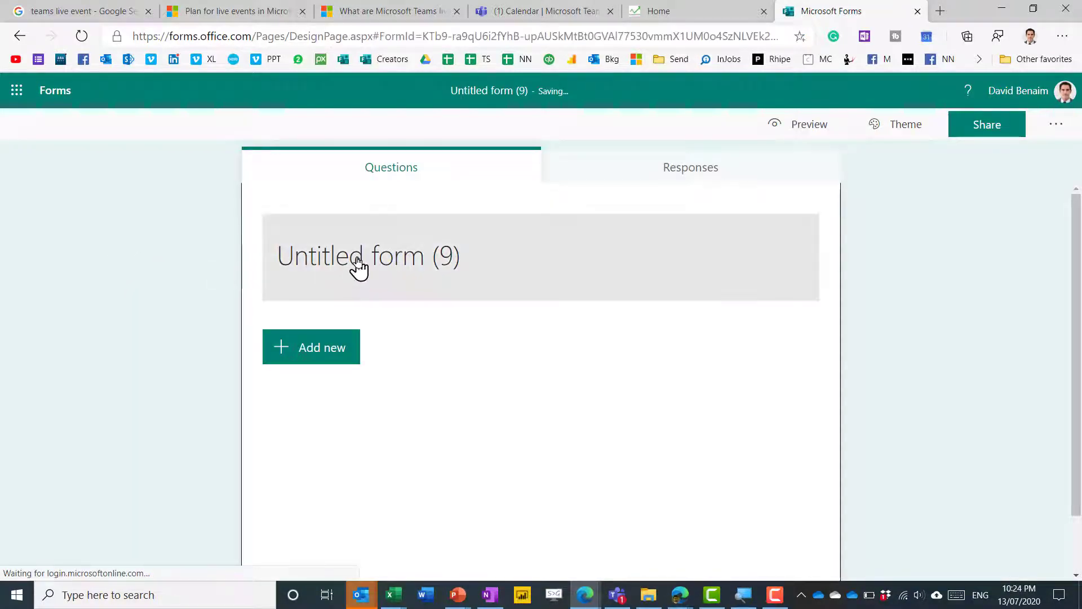
{"action": "left_click", "coordinate": [356, 265]}
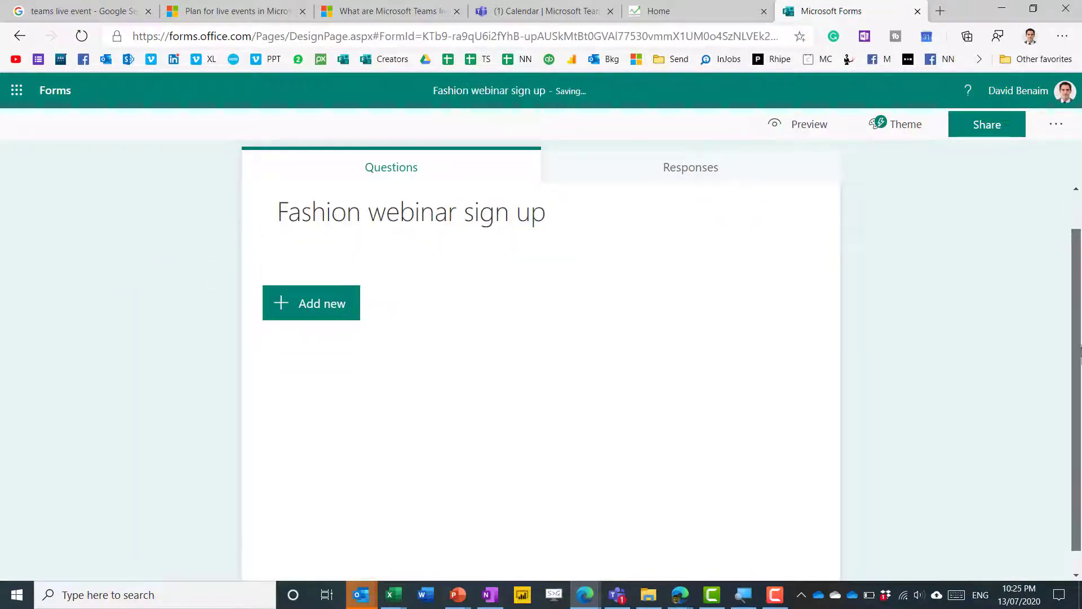
{"action": "scroll", "coordinate": [1079, 376], "scroll_direction": "down", "scroll_amount": 1}
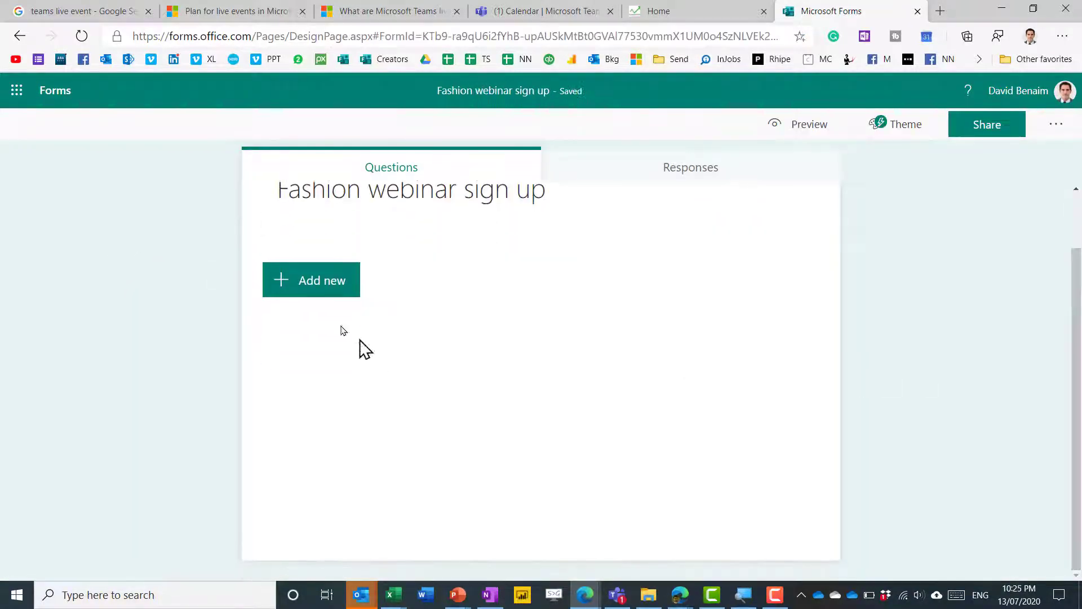
Add First Name, Last Name, Organization, Email address and Questions or comments questions
{"action": "left_click", "coordinate": [319, 288]}
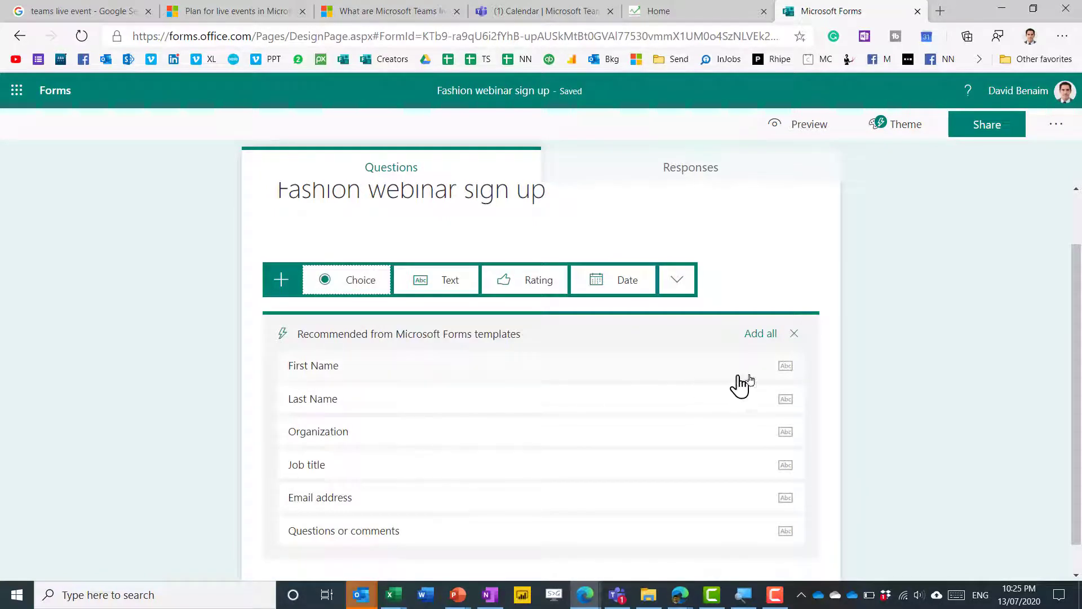
{"action": "left_click", "coordinate": [787, 366]}
{"action": "left_click", "coordinate": [785, 399]}
{"action": "left_click", "coordinate": [785, 432]}
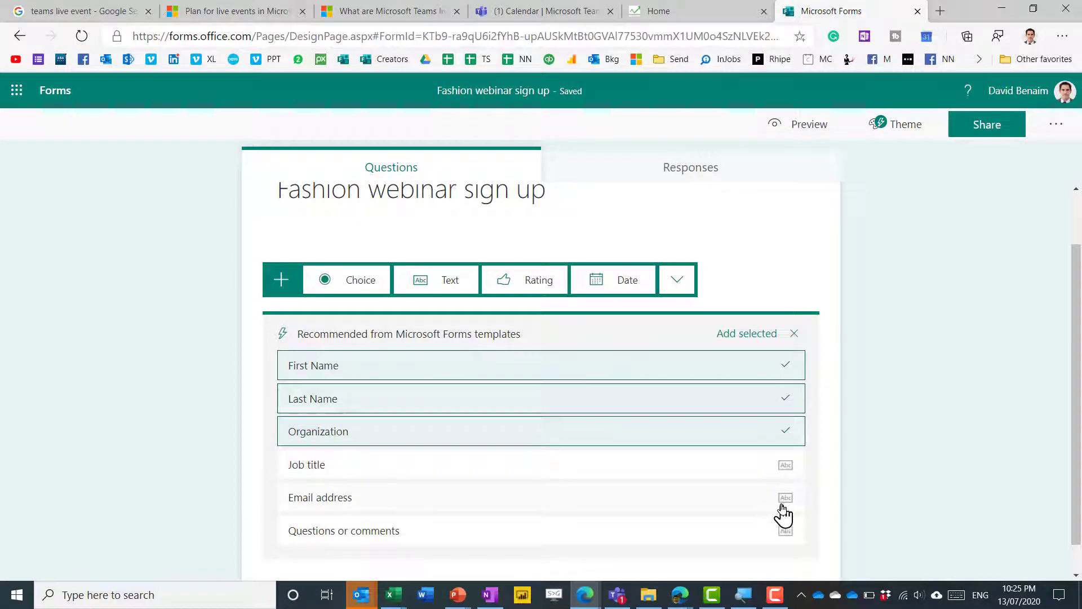
{"action": "left_click", "coordinate": [785, 498]}
{"action": "left_click", "coordinate": [786, 532]}
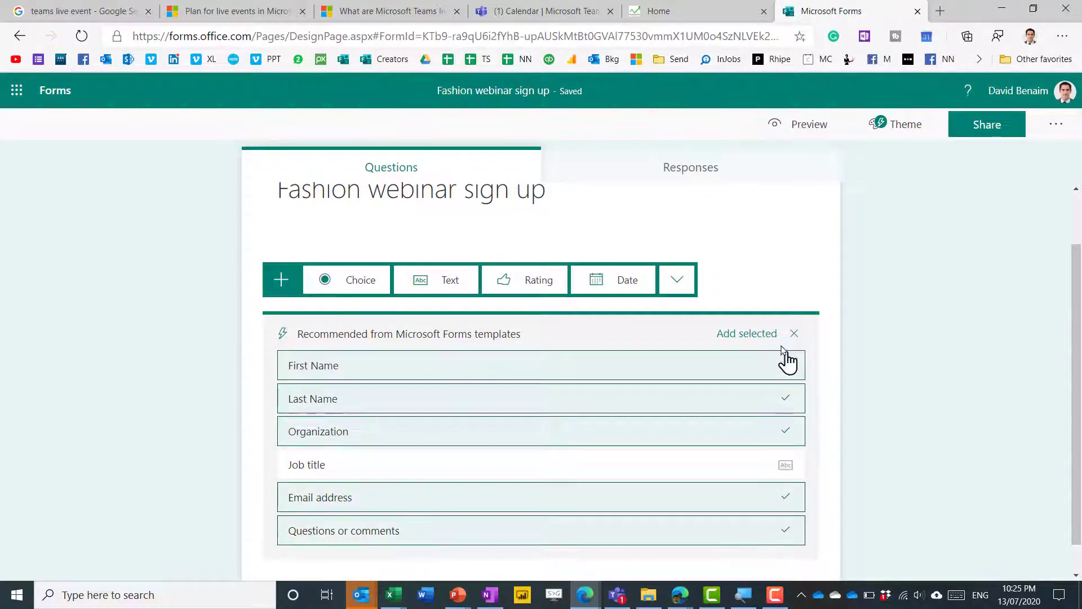
{"action": "left_click", "coordinate": [762, 336]}
Add a multiple-choice 'How did you hear about us?' question
{"action": "scroll", "coordinate": [879, 389], "scroll_direction": "down", "scroll_amount": 5}
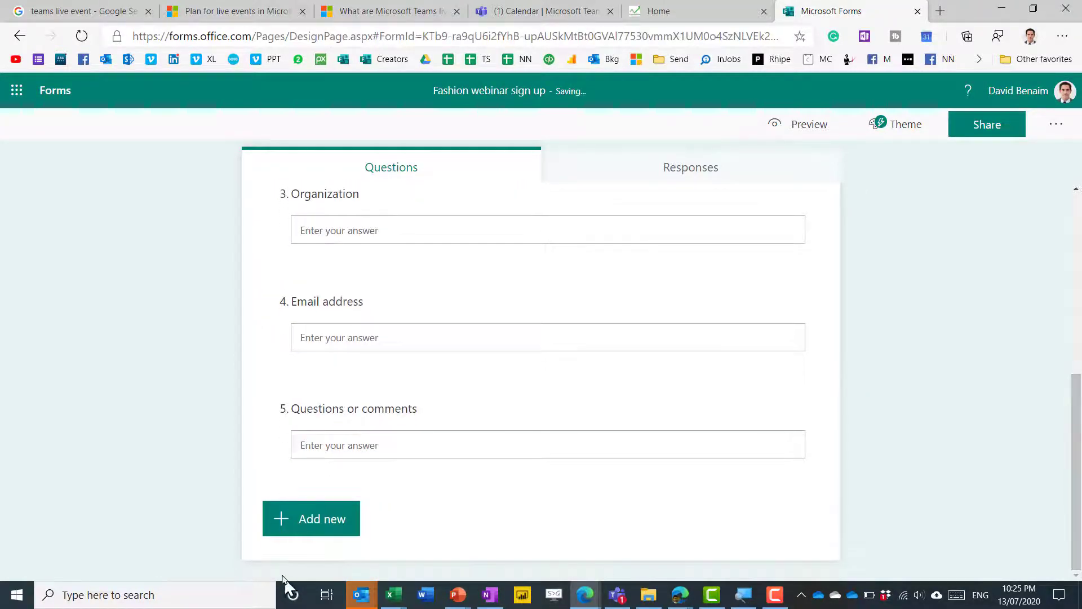
{"action": "left_click", "coordinate": [336, 527]}
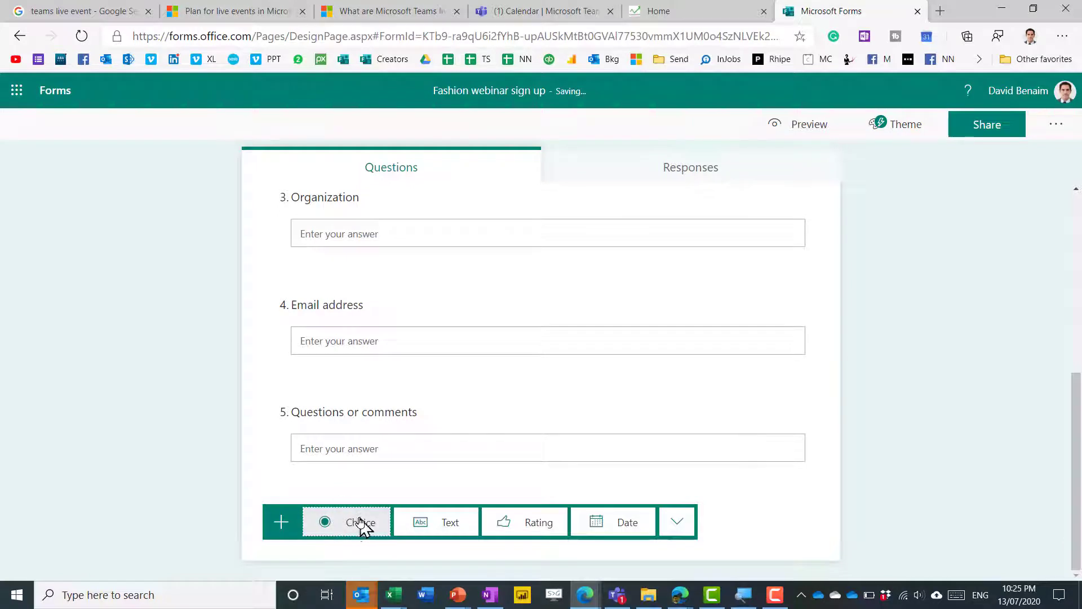
{"action": "left_click", "coordinate": [360, 522]}
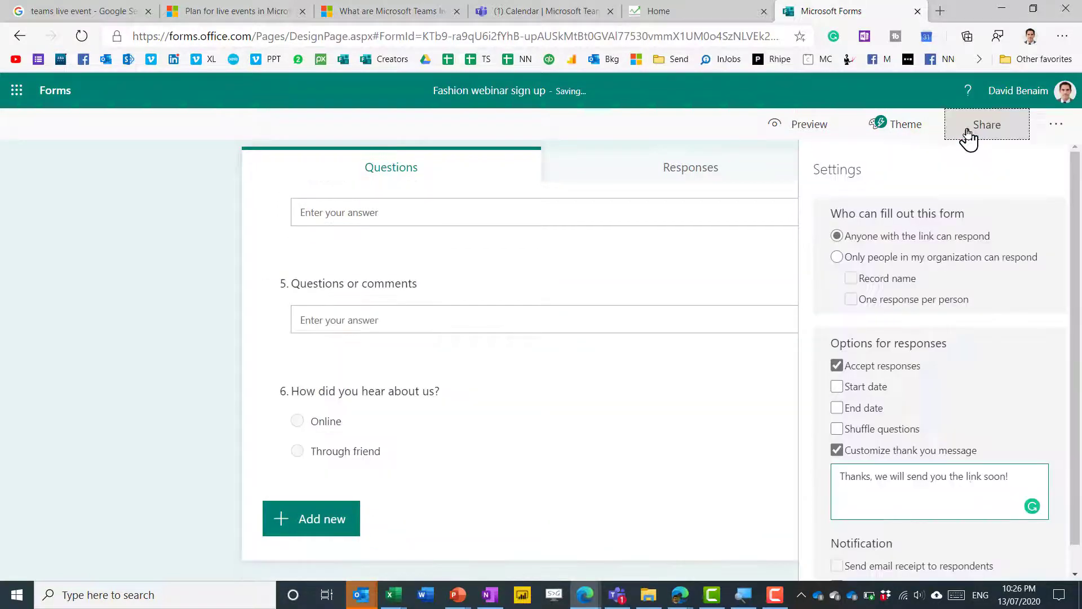
Share the form so anyone with the link can respond
{"action": "left_click", "coordinate": [968, 131]}
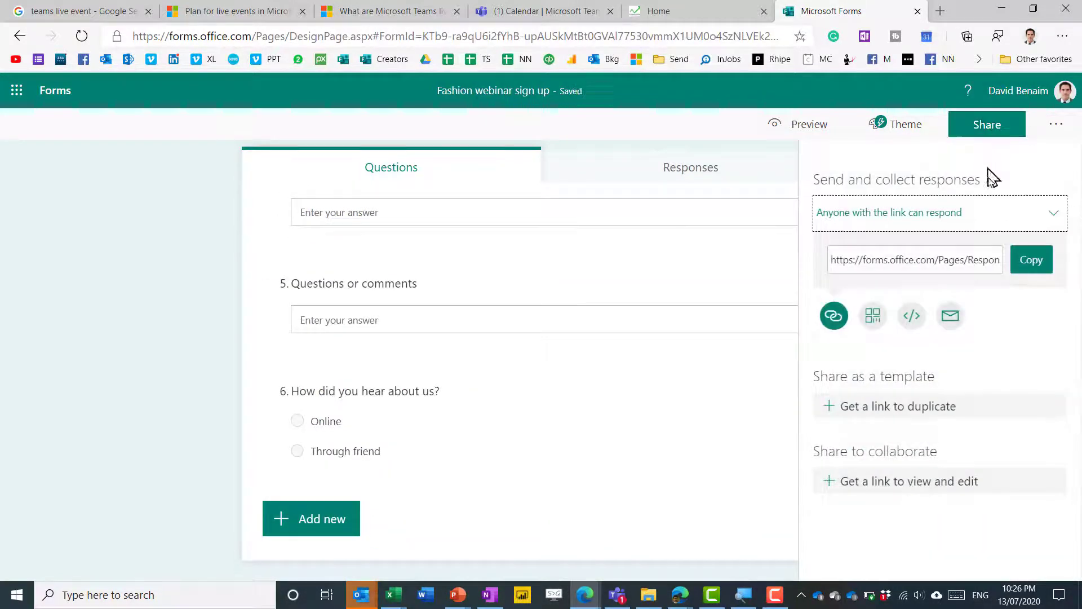
{"action": "left_click", "coordinate": [873, 212]}
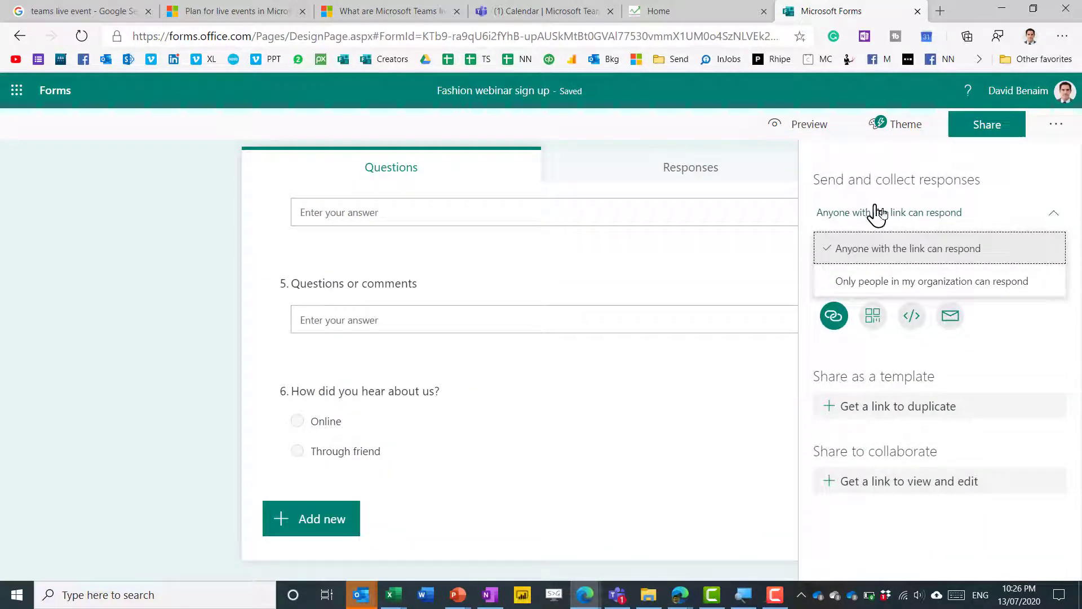
{"action": "left_click", "coordinate": [986, 213]}
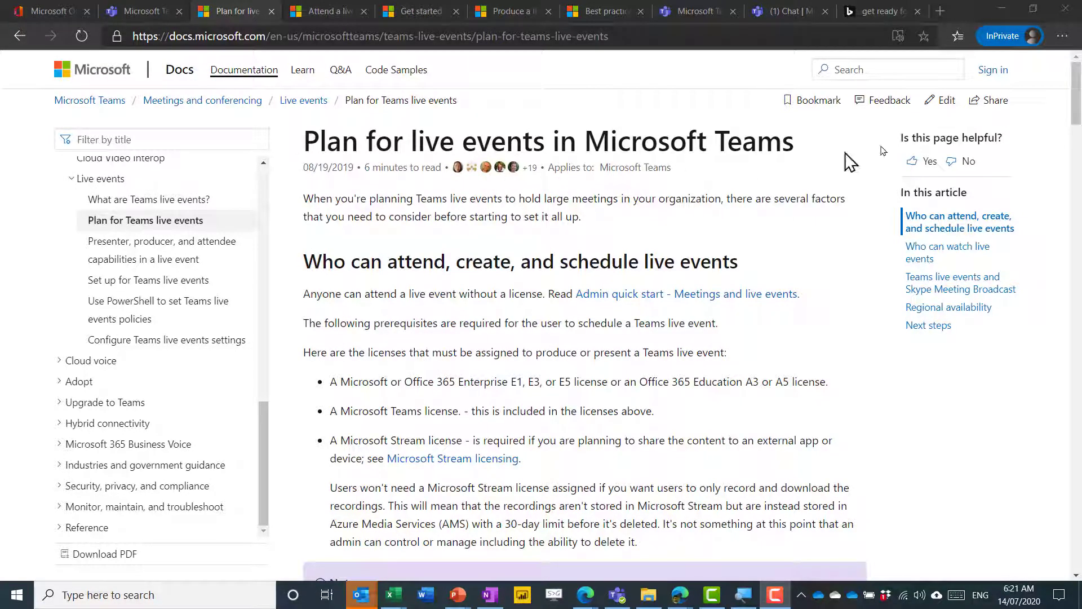
Read 'Plan for live events', then view the Attend, Get started, Produce and Best practices articles
{"action": "left_click_drag", "start_coordinate": [1076, 110], "coordinate": [1066, 333]}
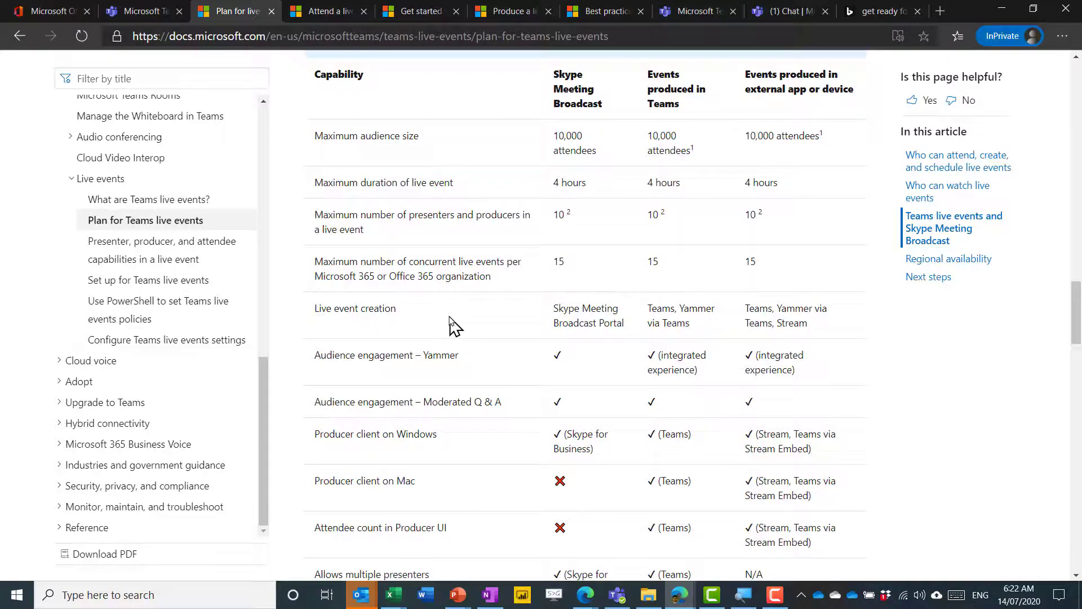
{"action": "scroll", "coordinate": [450, 325], "scroll_direction": "down", "scroll_amount": 15}
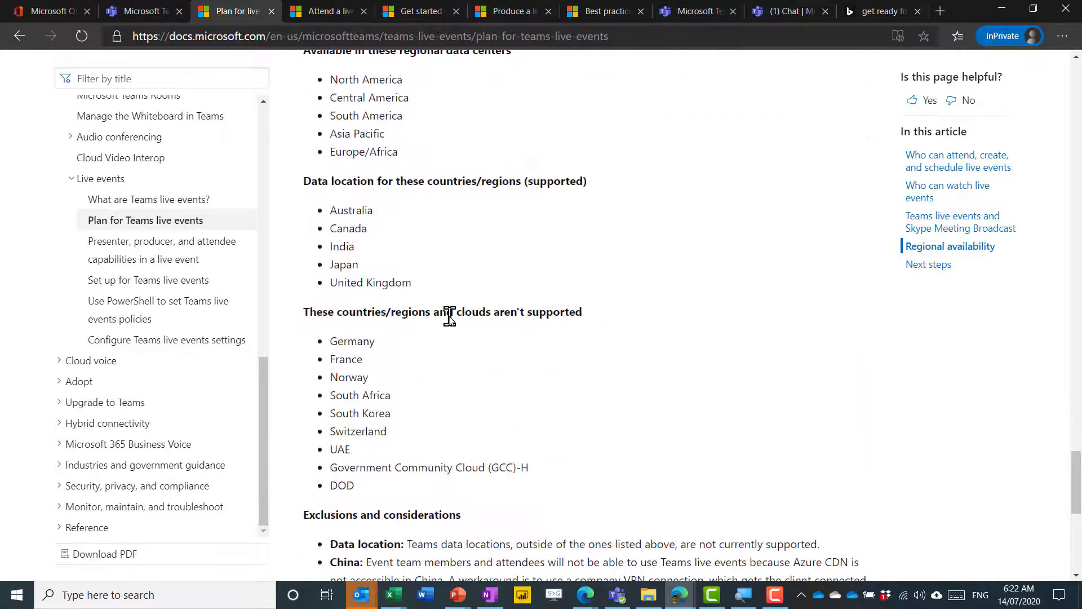
{"action": "left_click", "coordinate": [338, 13]}
{"action": "left_click", "coordinate": [433, 13]}
{"action": "left_click", "coordinate": [494, 21]}
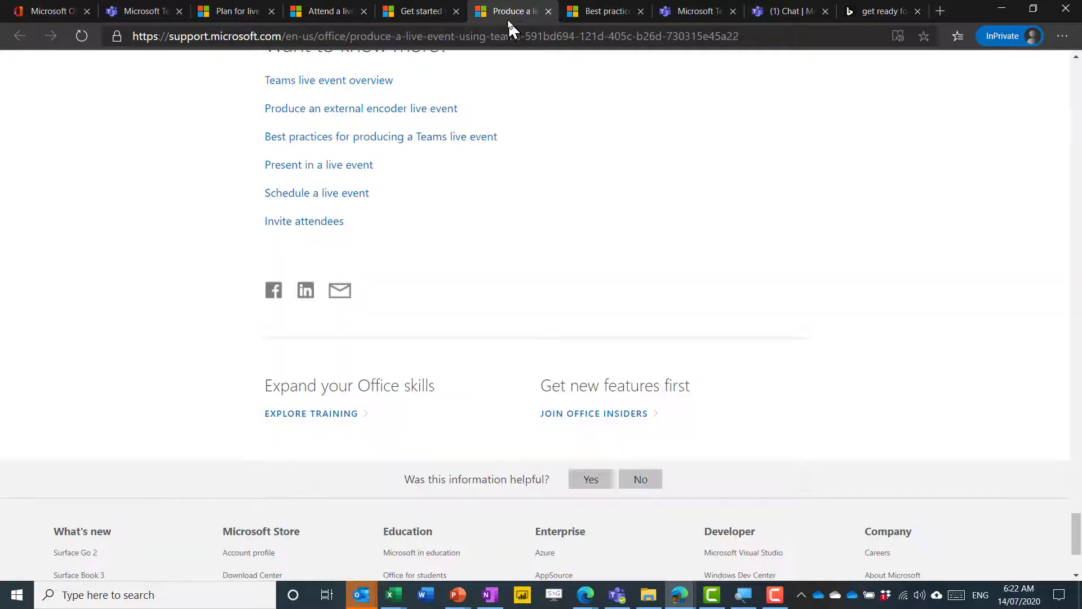
{"action": "left_click", "coordinate": [607, 14]}
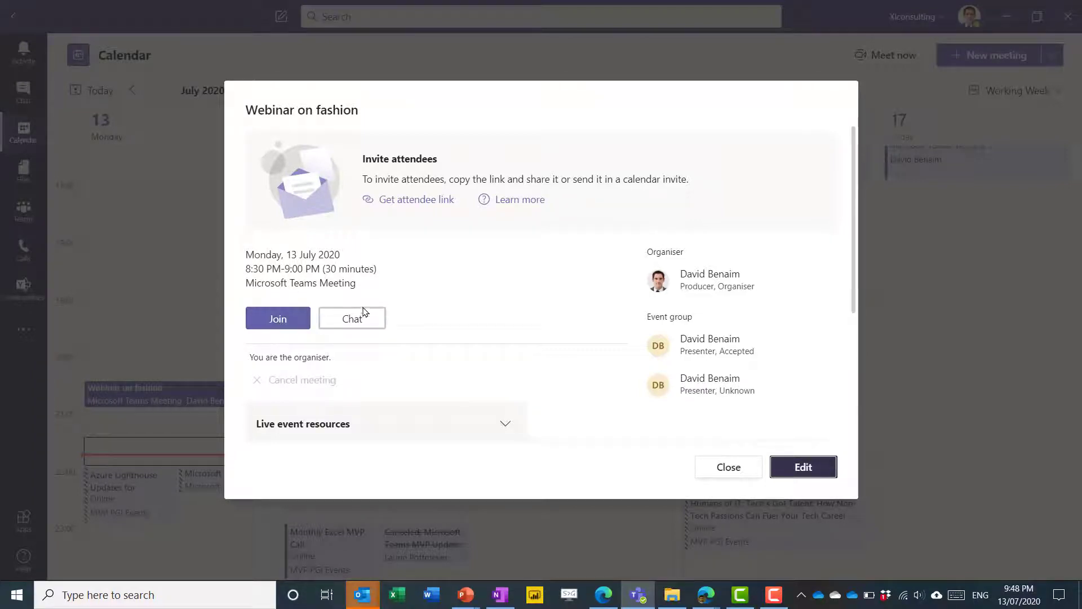
Join the Webinar on fashion live event as producer
{"action": "left_click", "coordinate": [289, 319]}
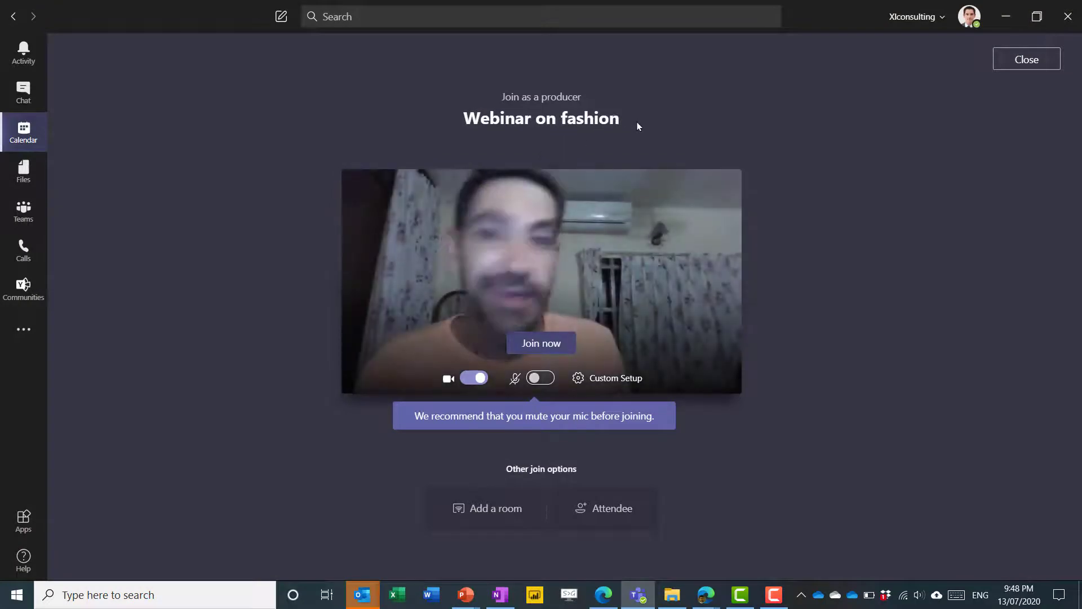
{"action": "left_click_drag", "start_coordinate": [501, 97], "coordinate": [582, 98]}
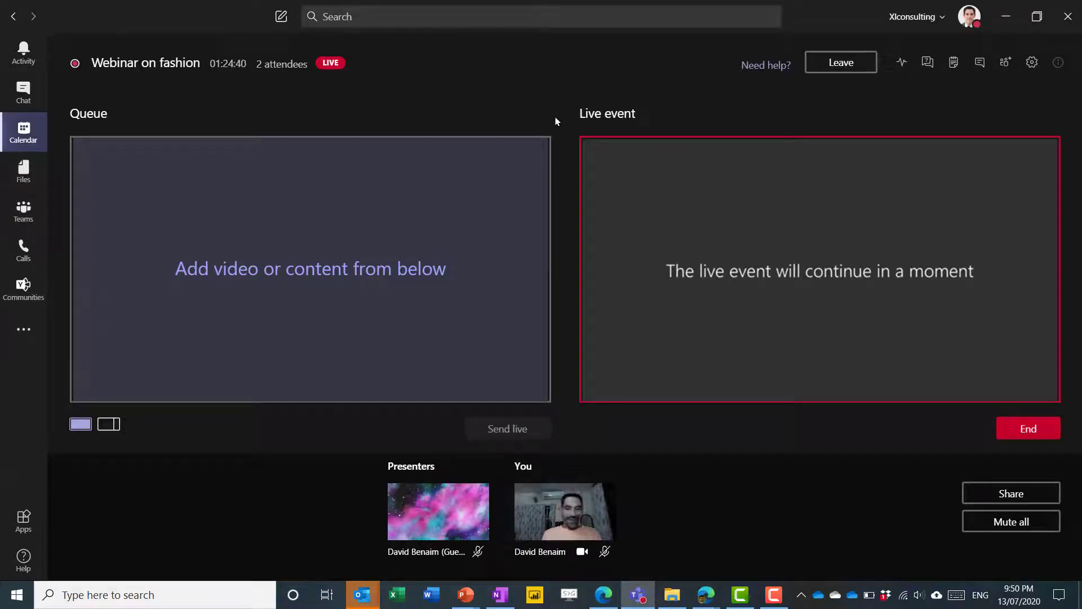
Post 'Here is the event' in the Webinar on fashion meeting chat, then switch to the browser
{"action": "left_click", "coordinate": [978, 66]}
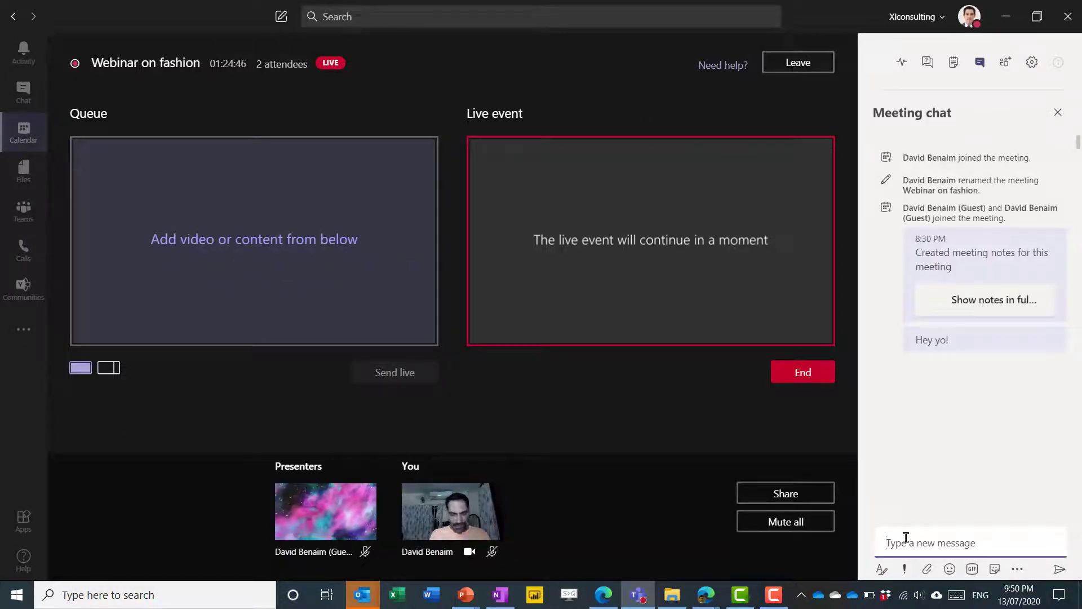
{"action": "left_click", "coordinate": [906, 538]}
{"action": "type", "text": "Here is"}
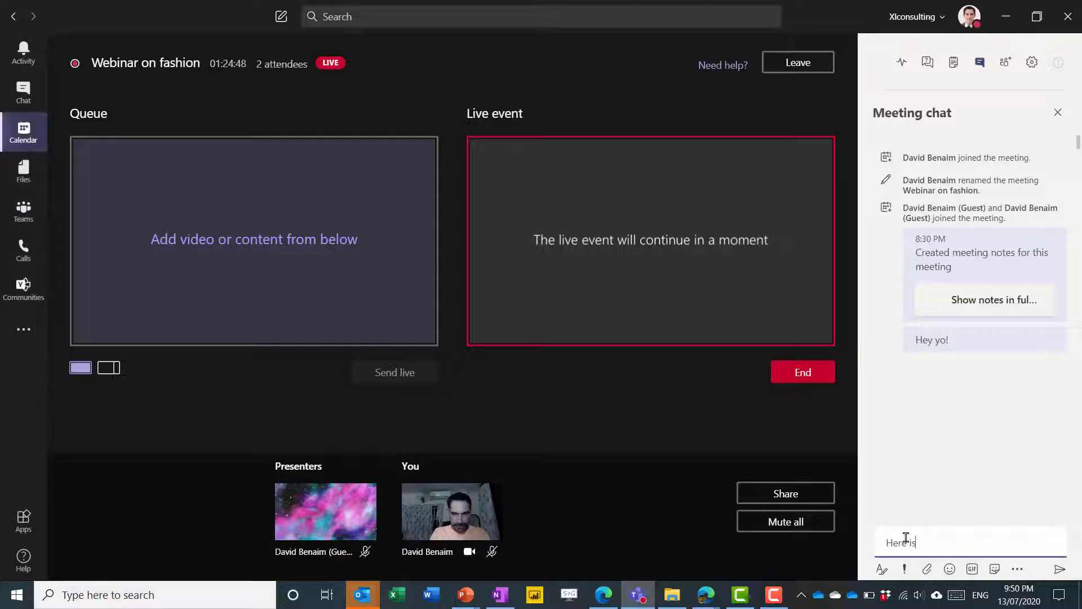
{"action": "type", "text": " the event"}
{"action": "key", "text": "Return"}
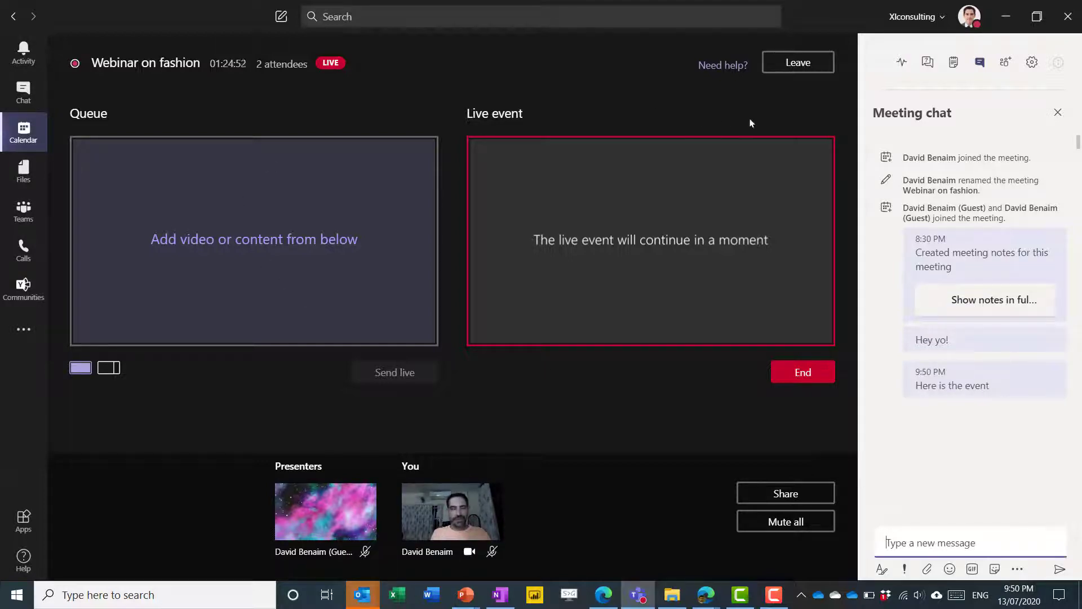
{"action": "key", "text": "alt+Tab"}
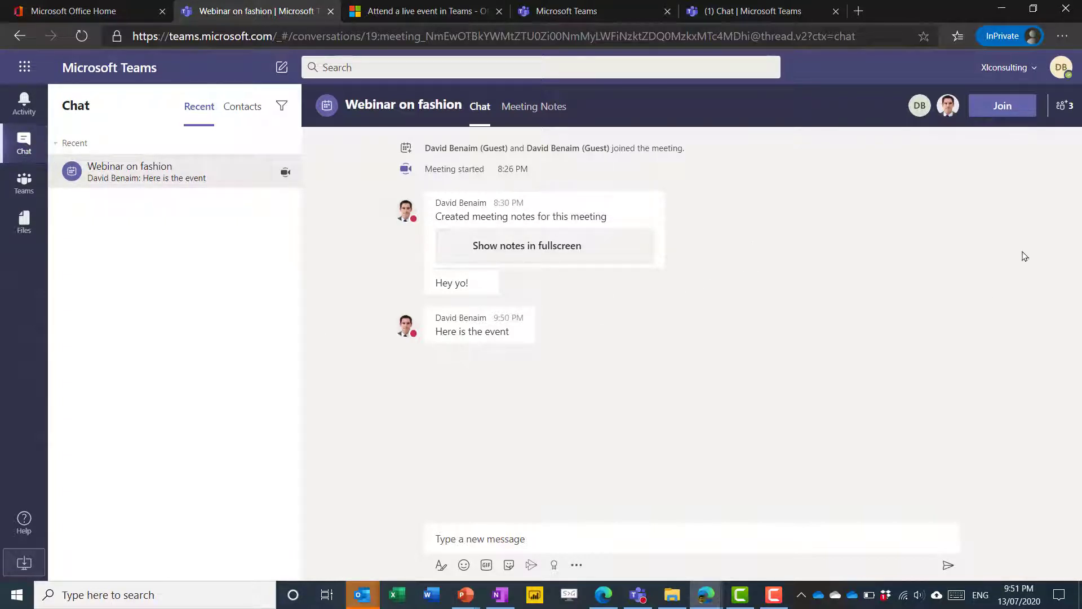
Try joining Webinar on fashion from the web app and read the 'Live events are better in the Teams app' notice
{"action": "left_click", "coordinate": [998, 110]}
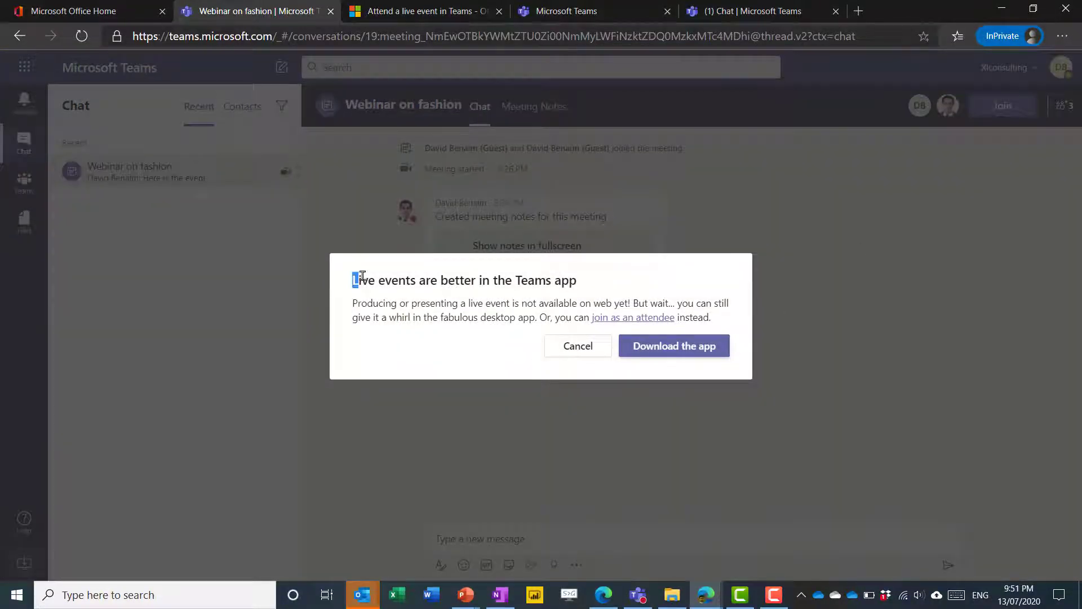
{"action": "left_click_drag", "start_coordinate": [366, 276], "coordinate": [589, 282]}
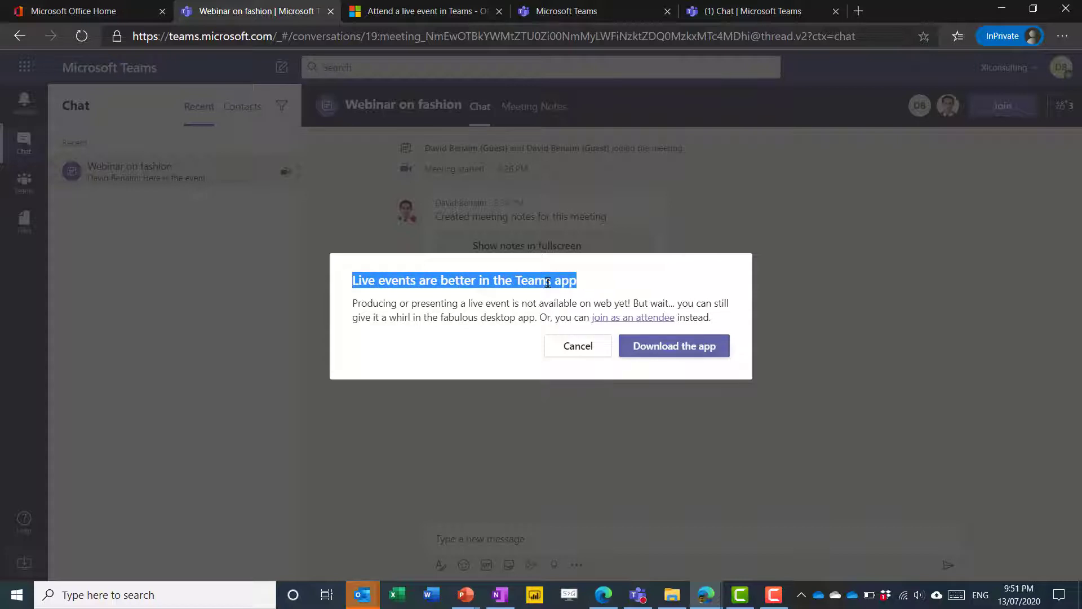
{"action": "left_click_drag", "start_coordinate": [353, 304], "coordinate": [469, 306]}
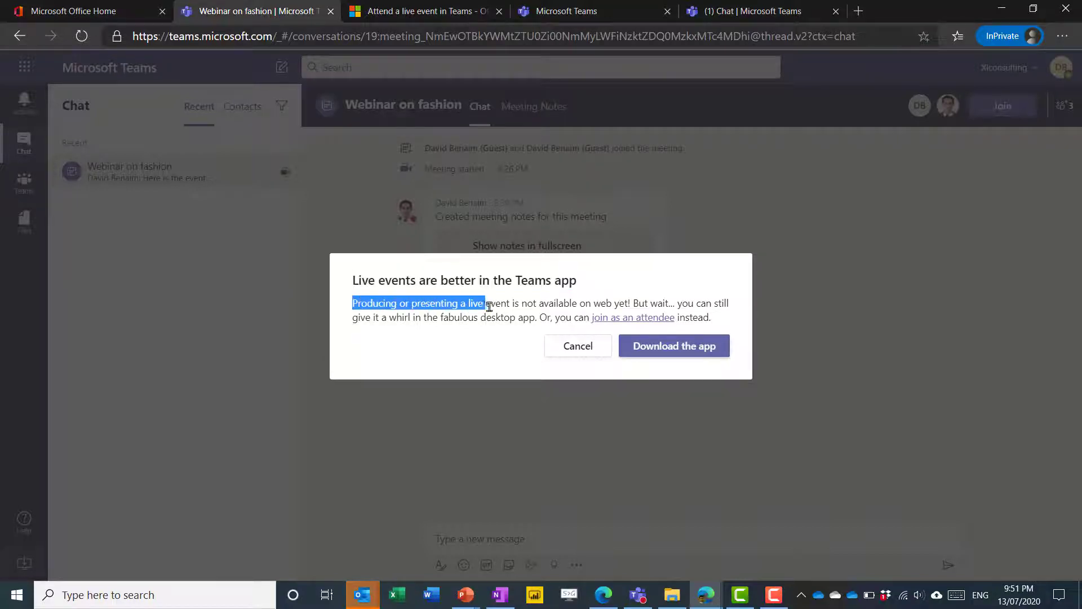
{"action": "mouse_move", "coordinate": [552, 304]}
{"action": "left_mouse_down"}
{"action": "mouse_move", "coordinate": [619, 301]}
{"action": "mouse_move", "coordinate": [540, 312]}
{"action": "left_mouse_up"}
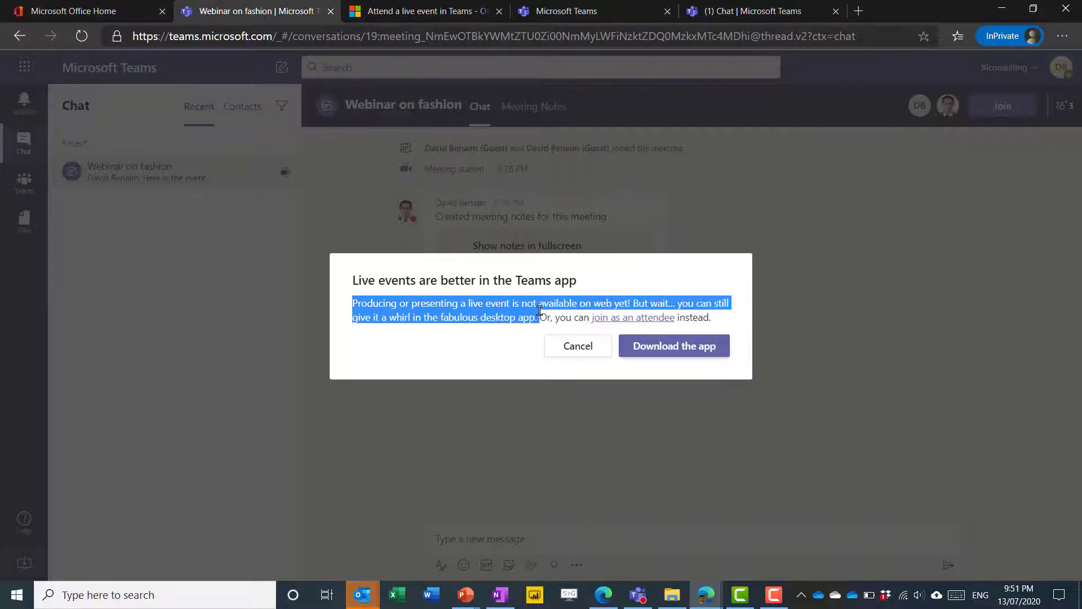
{"action": "left_click", "coordinate": [536, 346]}
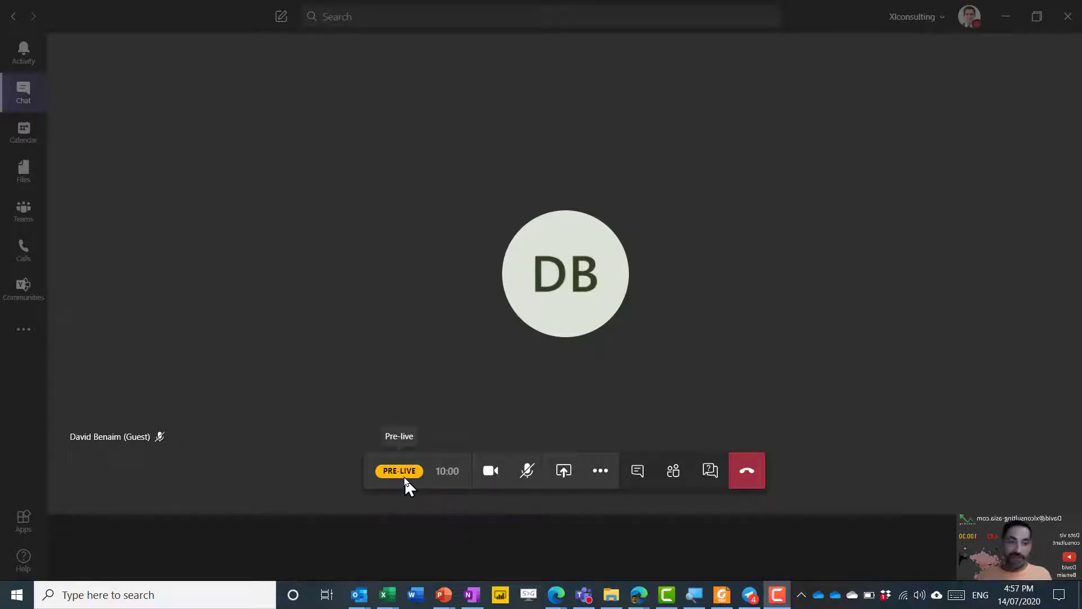
Apply the custom branded consultant image from background effects as the video background
{"action": "left_click", "coordinate": [600, 474]}
{"action": "left_click", "coordinate": [600, 334]}
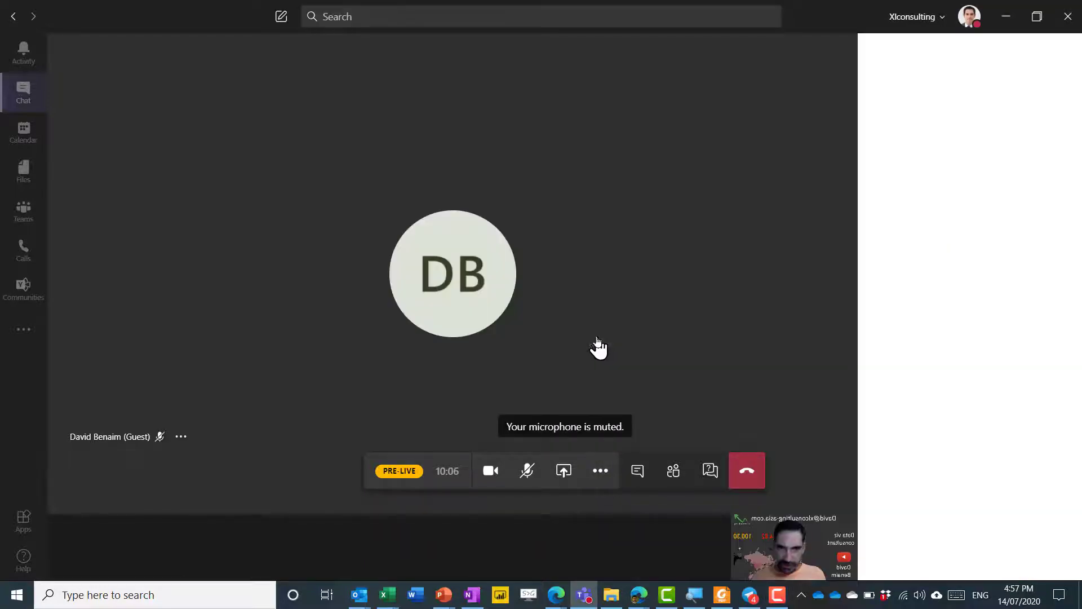
{"action": "scroll", "coordinate": [1003, 269], "scroll_direction": "down", "scroll_amount": 2}
{"action": "scroll", "coordinate": [969, 316], "scroll_direction": "down", "scroll_amount": 3}
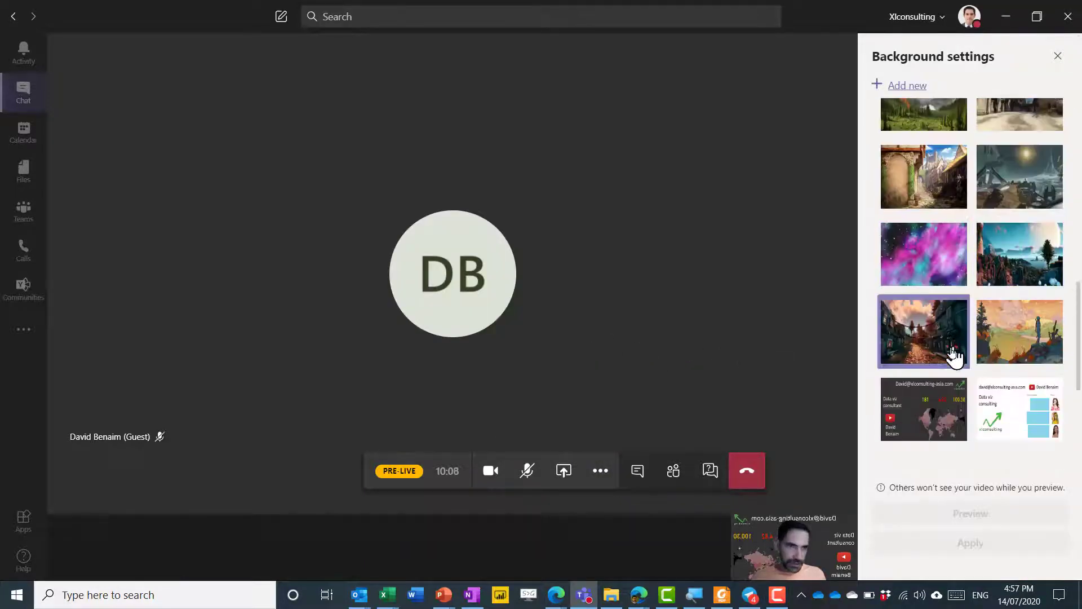
{"action": "left_click", "coordinate": [909, 420]}
{"action": "left_click", "coordinate": [940, 544]}
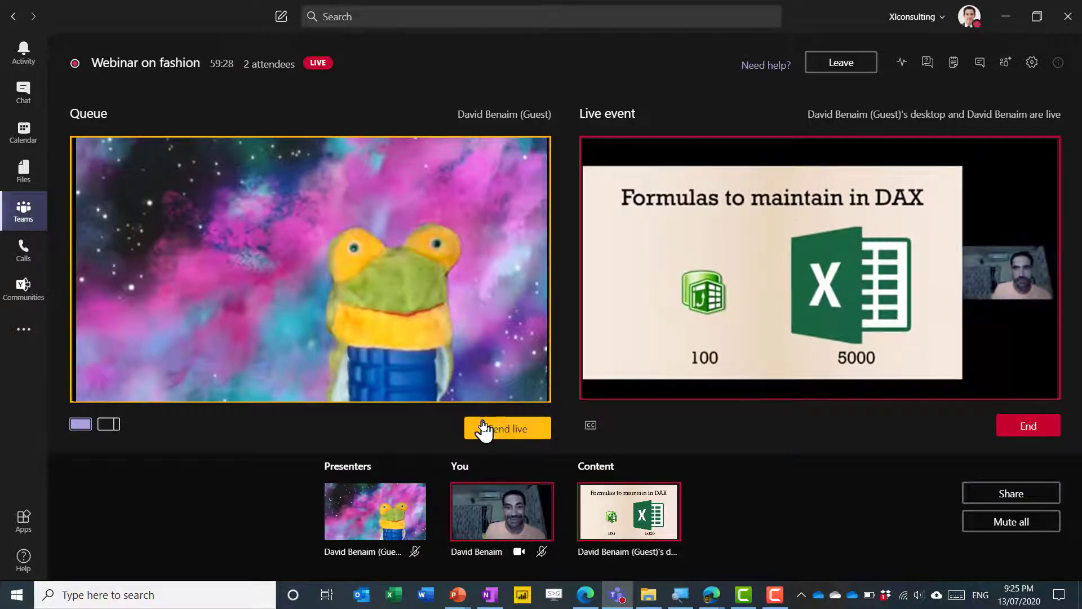
Send the DAX slides live beside the producer's webcam using the content-beside-presenter layout
{"action": "left_click", "coordinate": [498, 433]}
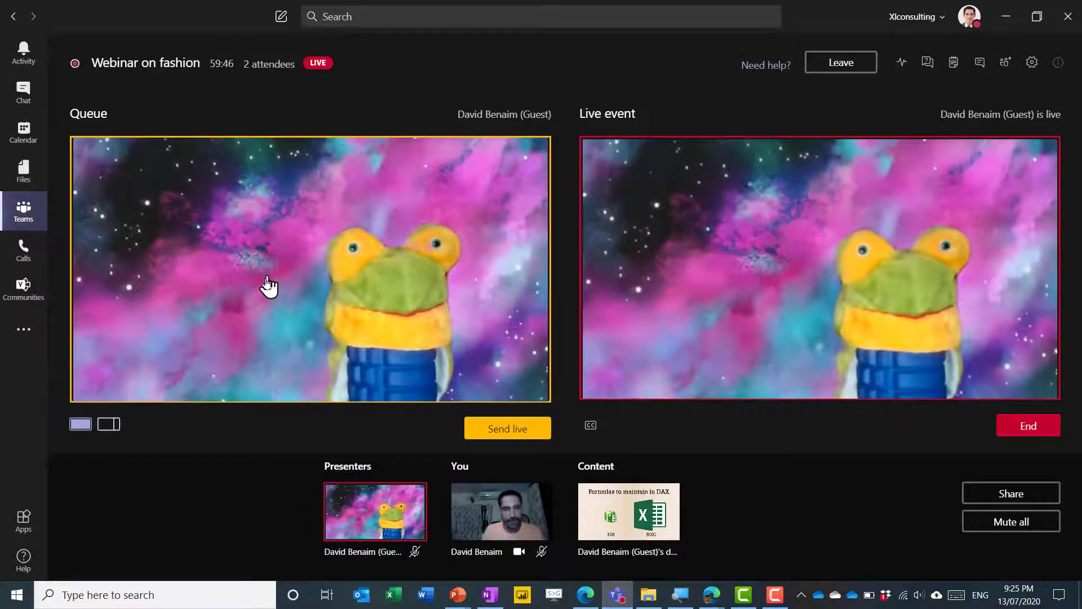
{"action": "left_click", "coordinate": [107, 429]}
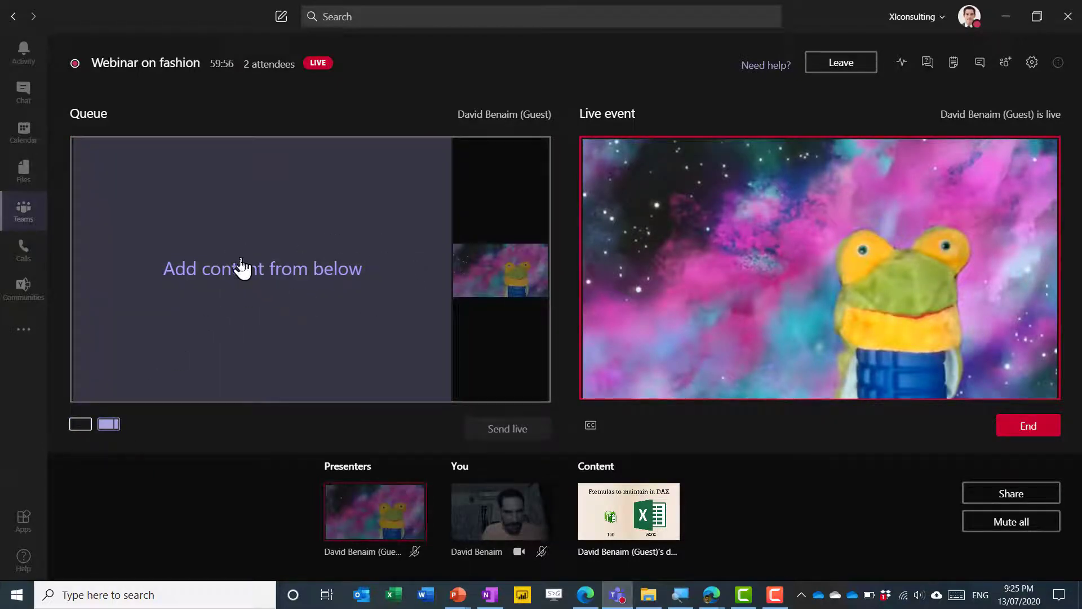
{"action": "left_click", "coordinate": [627, 533]}
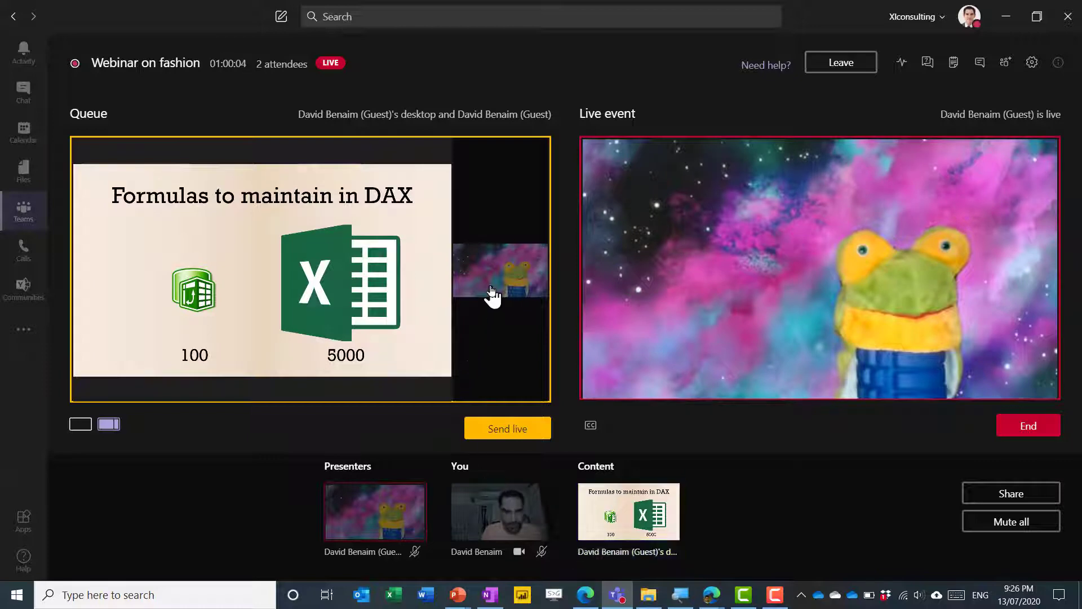
{"action": "left_click", "coordinate": [496, 522]}
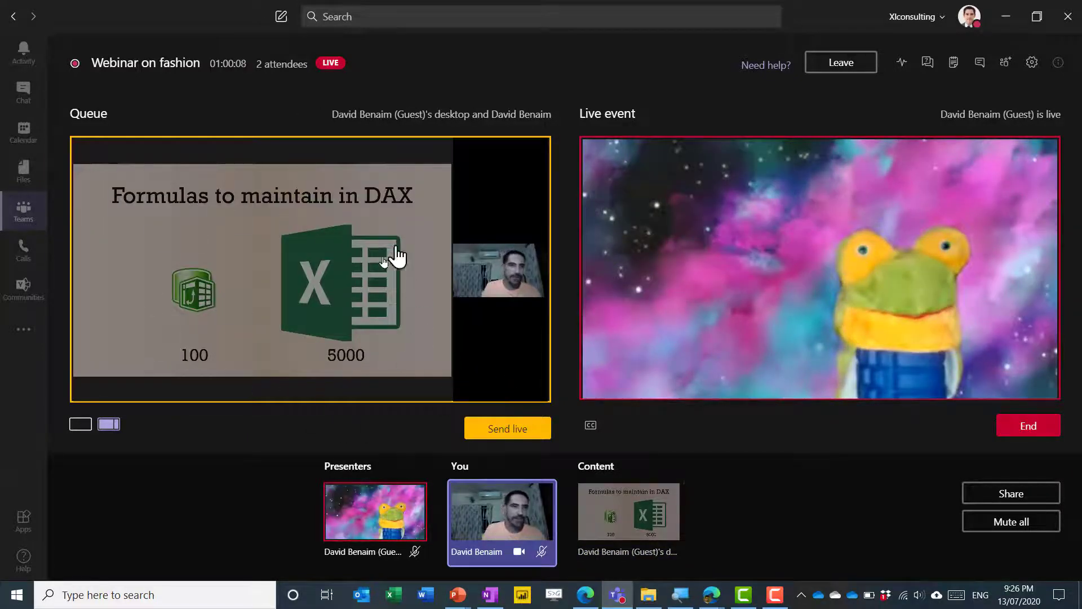
{"action": "left_click", "coordinate": [513, 431]}
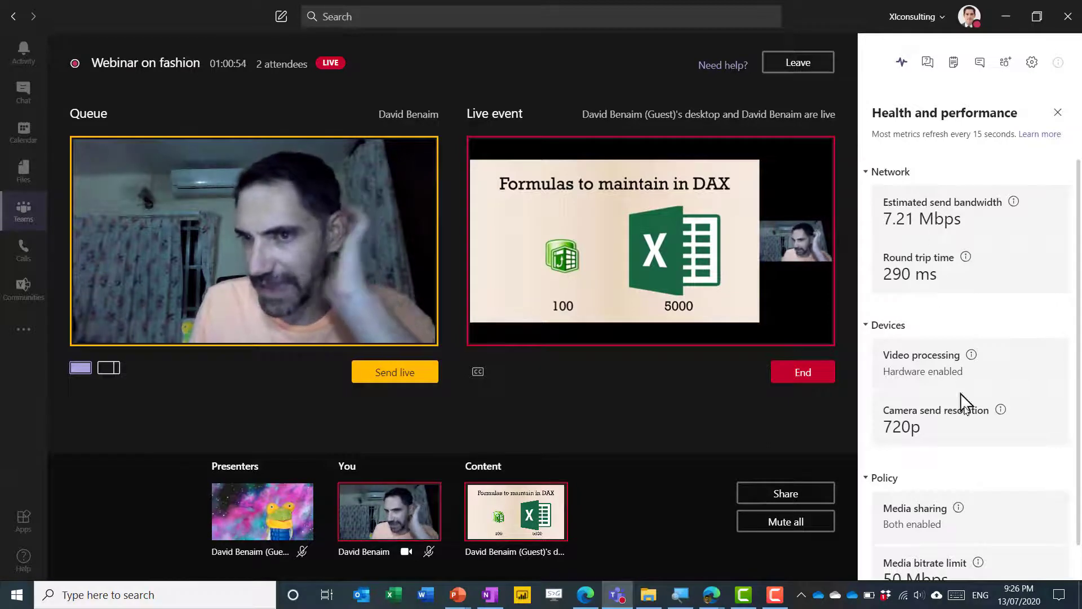
Check the event's running time and attendee count in the producer toolbar
{"action": "scroll", "coordinate": [942, 356], "scroll_direction": "down", "scroll_amount": 1}
{"action": "scroll", "coordinate": [940, 304], "scroll_direction": "up", "scroll_amount": 1}
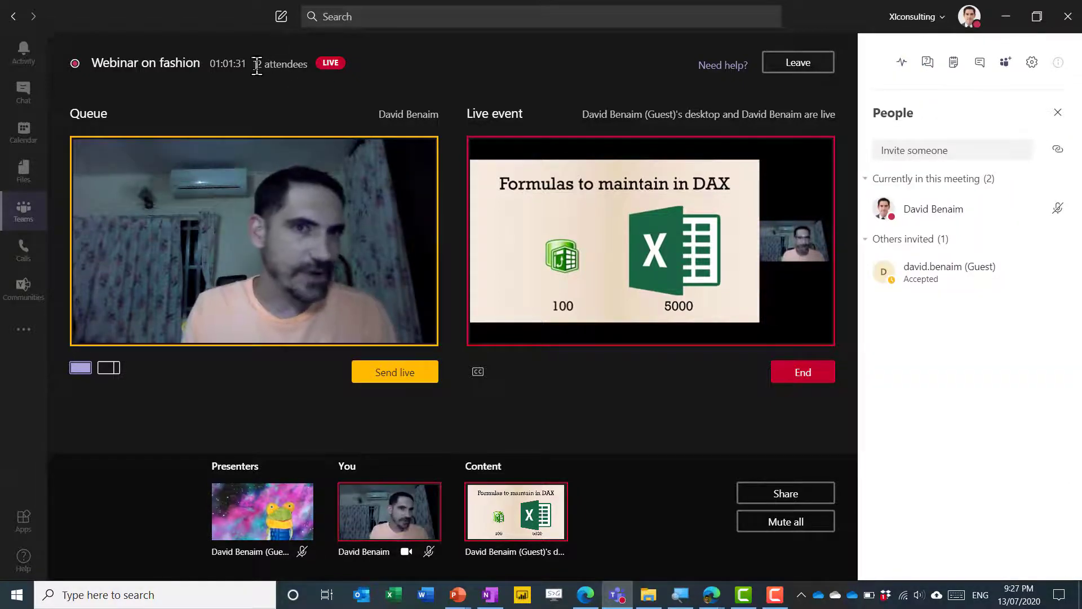
{"action": "left_click_drag", "start_coordinate": [256, 65], "coordinate": [301, 65]}
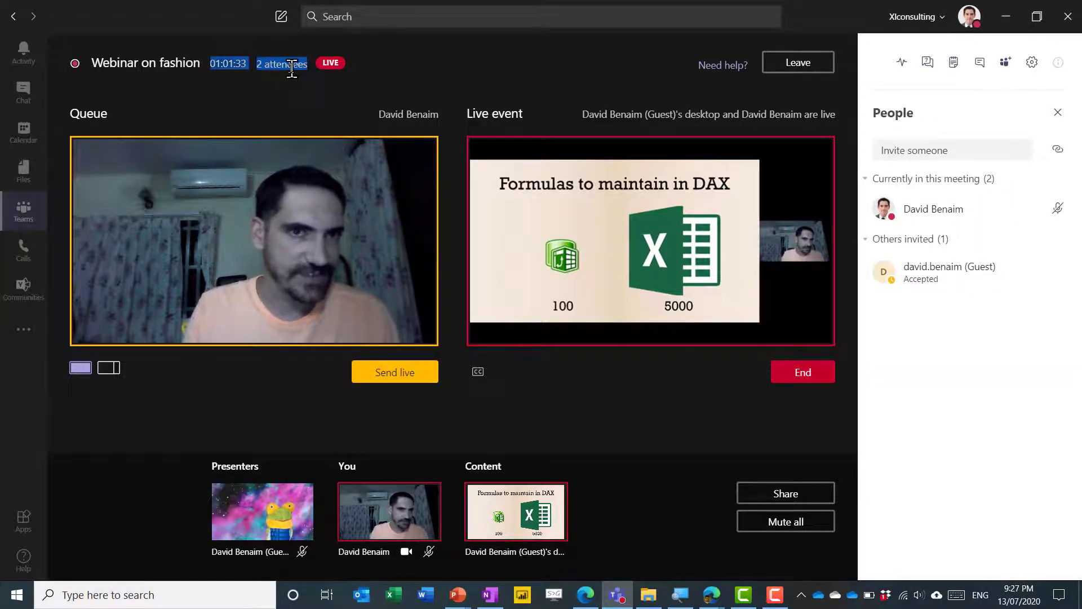
{"action": "left_click", "coordinate": [270, 70]}
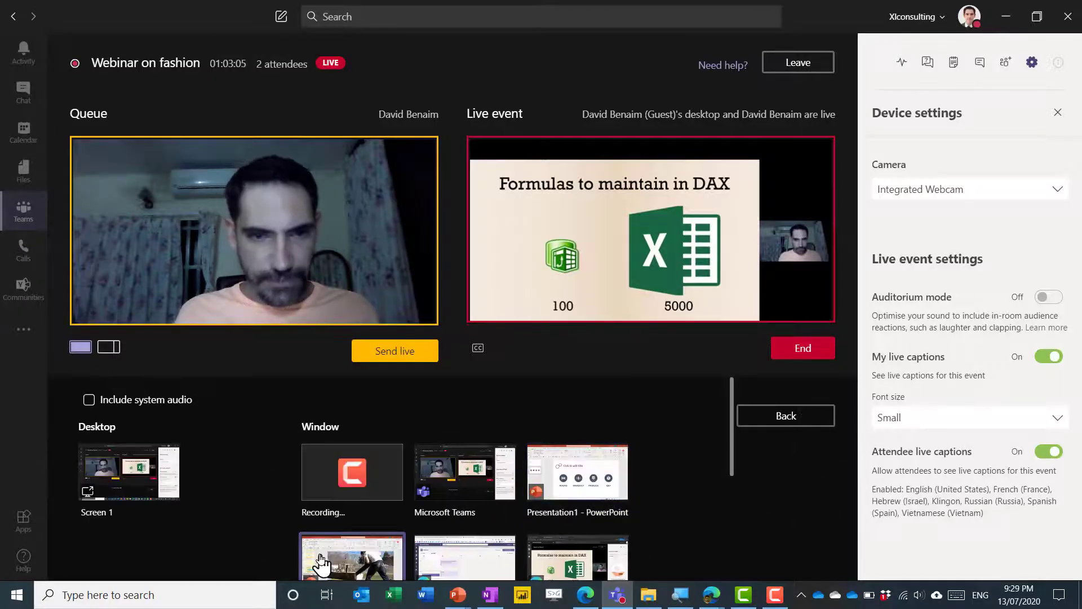
Share the Productivity demo slides window, confirming it replaces the currently shared content
{"action": "scroll", "coordinate": [322, 560], "scroll_direction": "down", "scroll_amount": 1}
{"action": "left_click", "coordinate": [320, 562]}
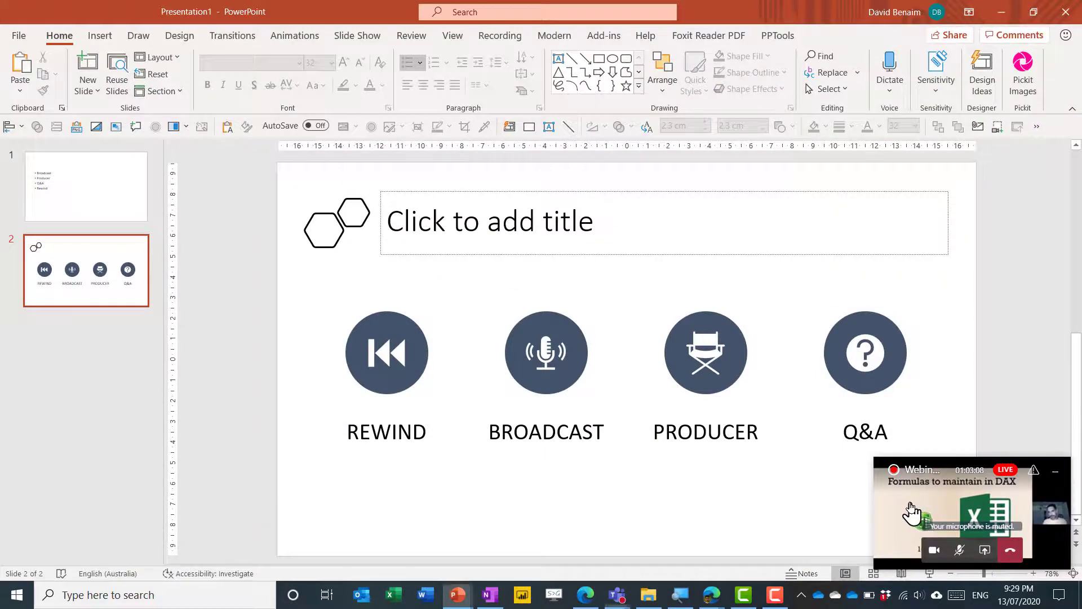
{"action": "left_click", "coordinate": [911, 511]}
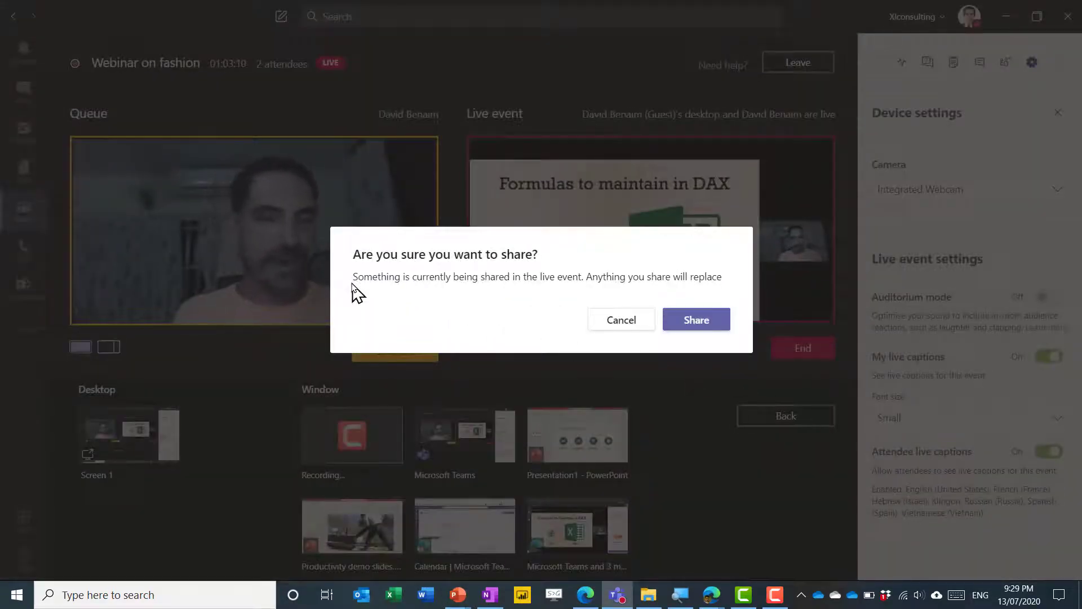
{"action": "left_click_drag", "start_coordinate": [352, 280], "coordinate": [614, 301]}
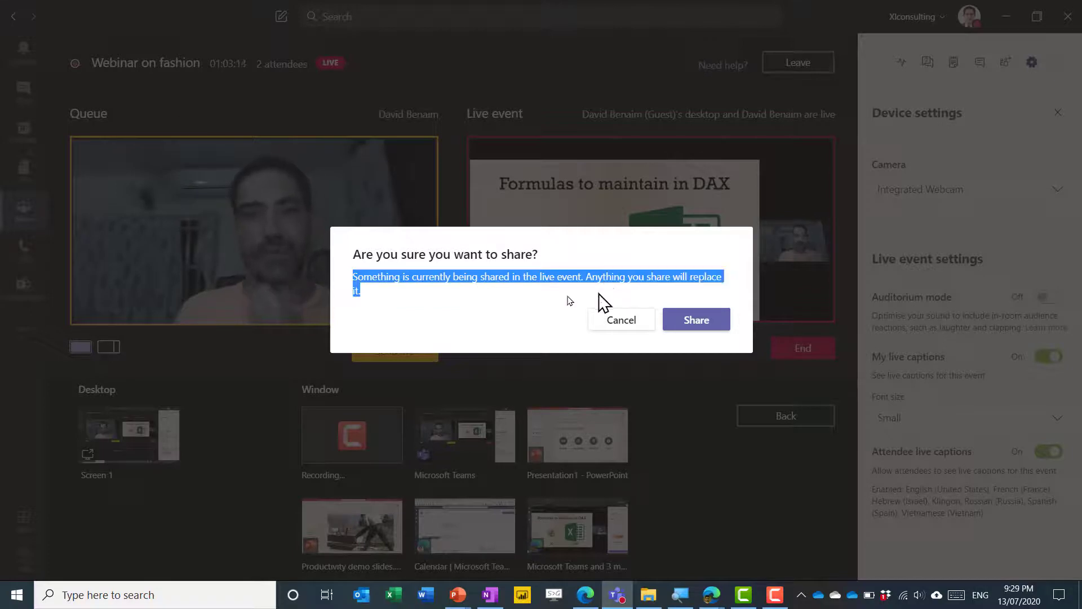
{"action": "left_click", "coordinate": [494, 296]}
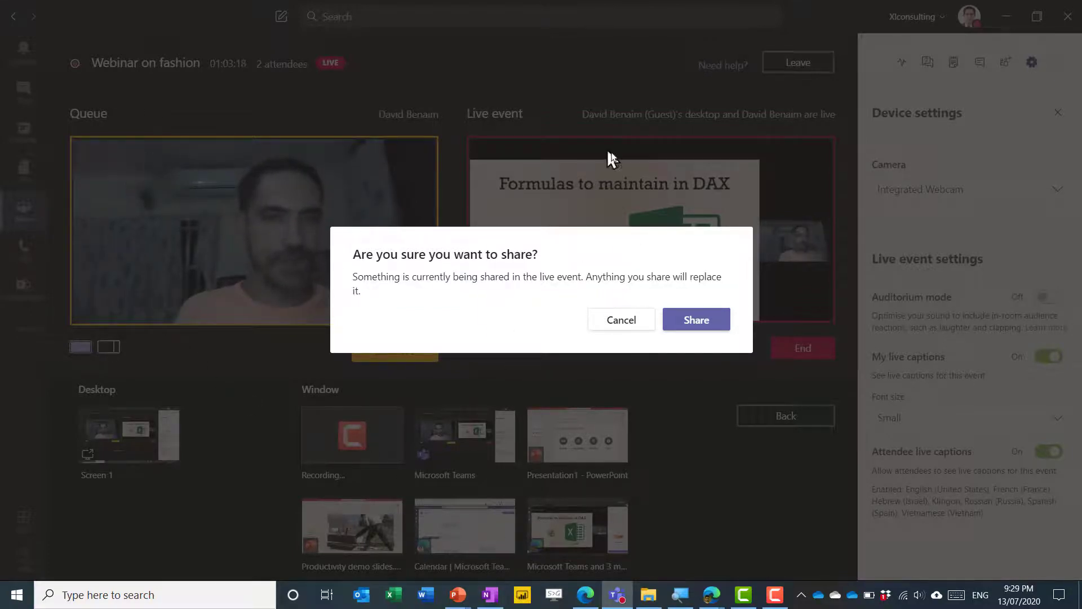
{"action": "left_click", "coordinate": [694, 323]}
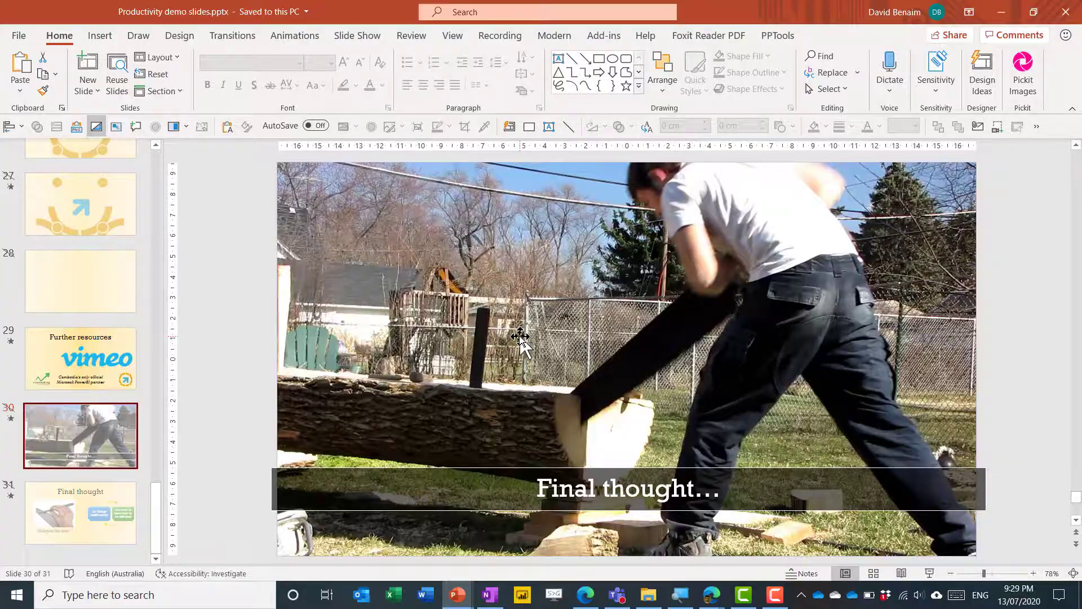
{"action": "key", "text": "alt+Tab"}
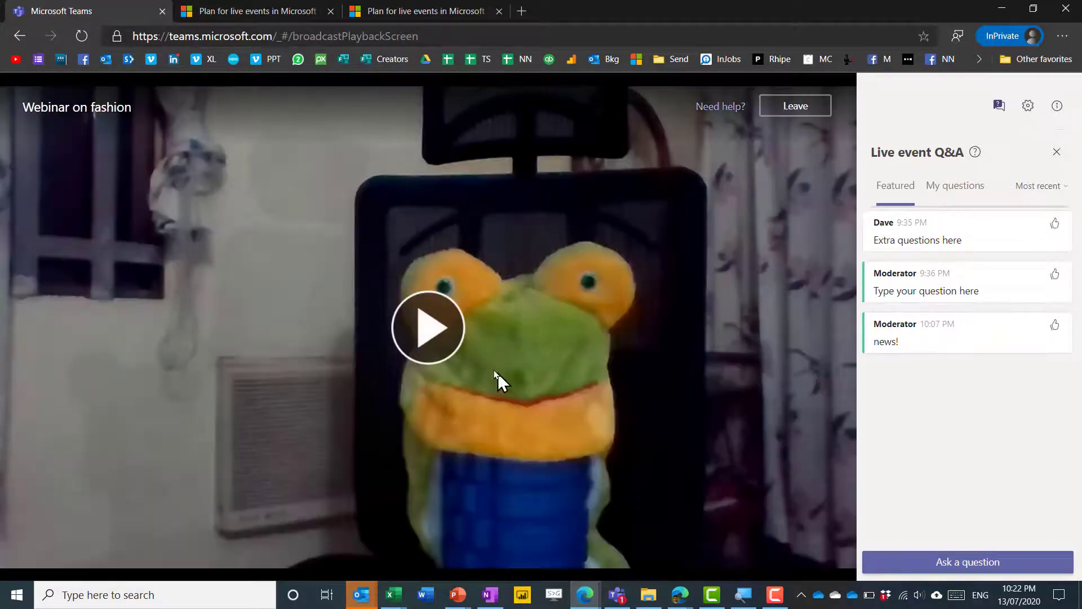
Play the Webinar on fashion recording, seek near its end, and start a question entering 'After event'
{"action": "left_click", "coordinate": [434, 340]}
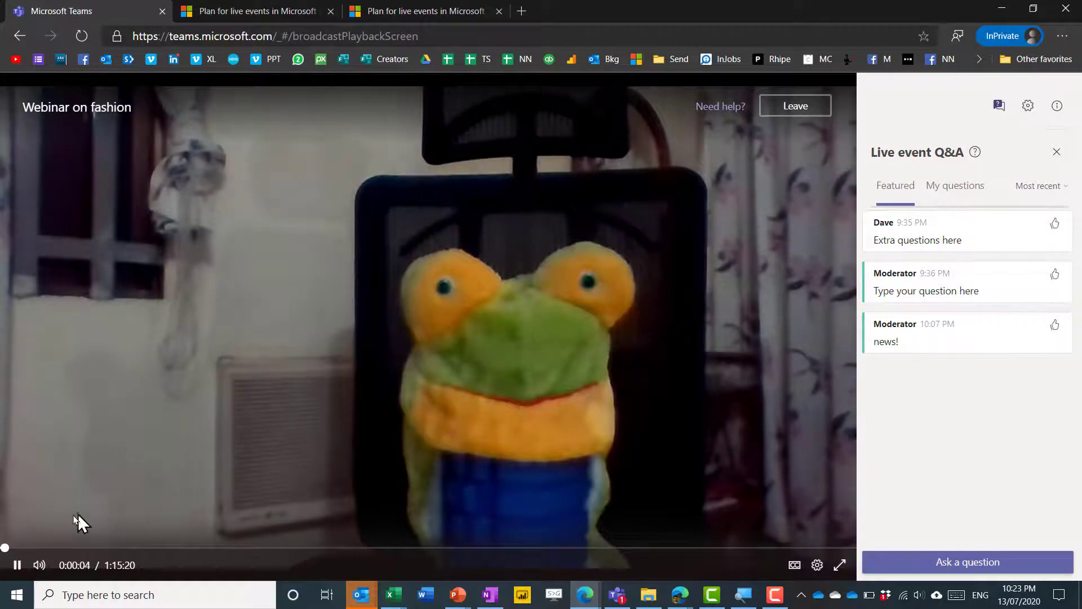
{"action": "left_click", "coordinate": [57, 547]}
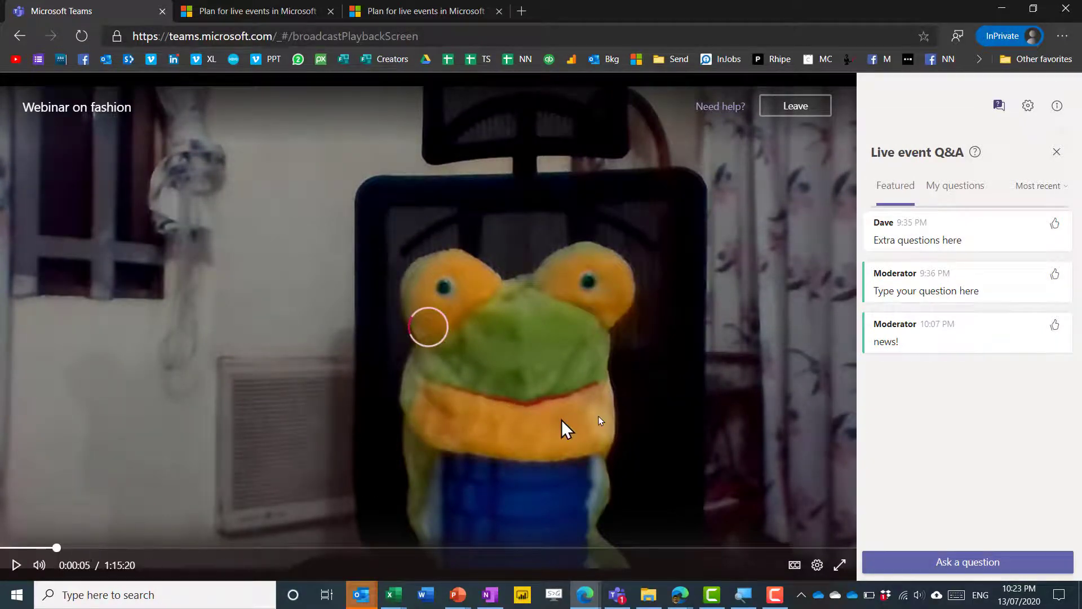
{"action": "left_click", "coordinate": [841, 547]}
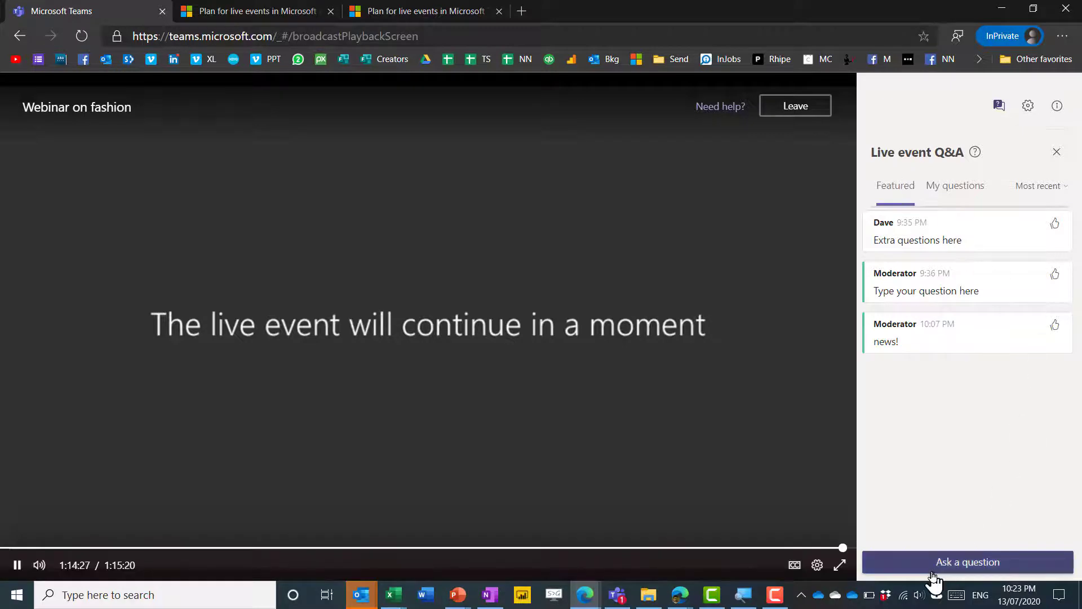
{"action": "left_click", "coordinate": [933, 578]}
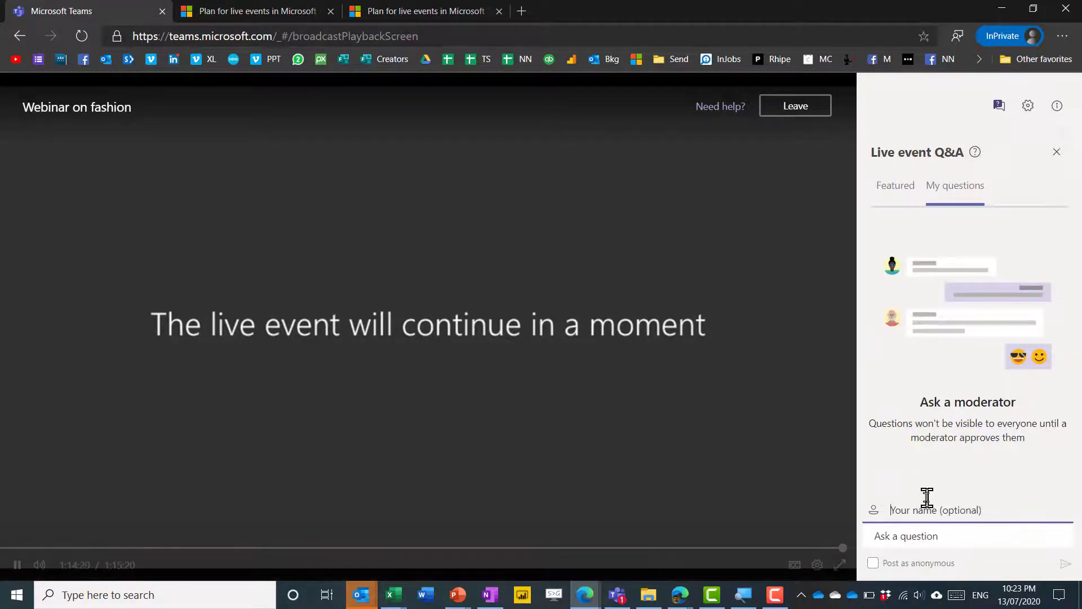
{"action": "type", "text": "After even"}
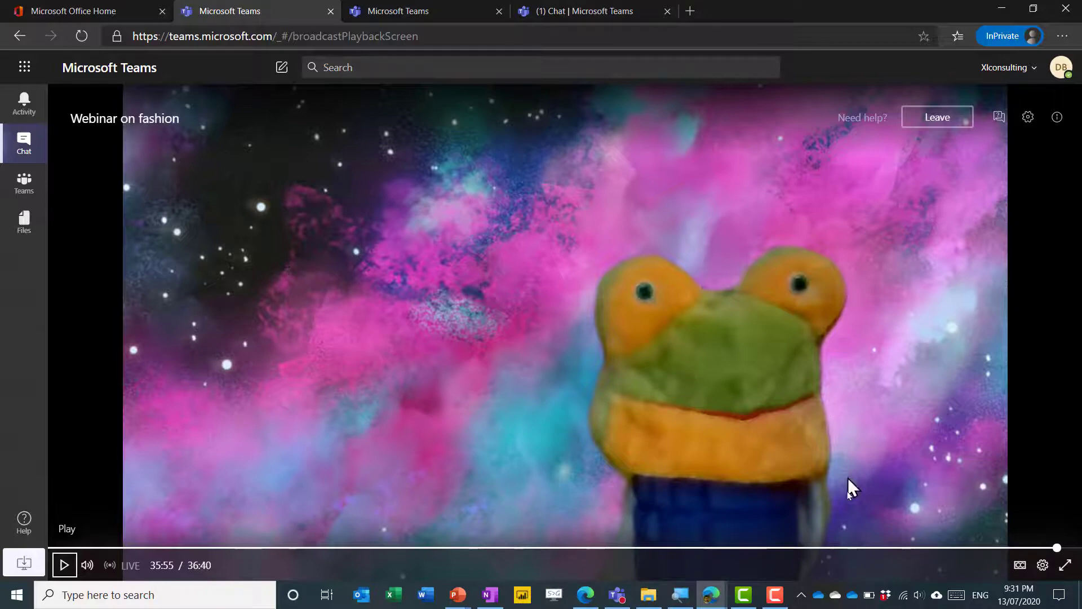
Rewind the broadcast to about 15 minutes, then to 11:55, resuming playback each time
{"action": "key", "text": "space"}
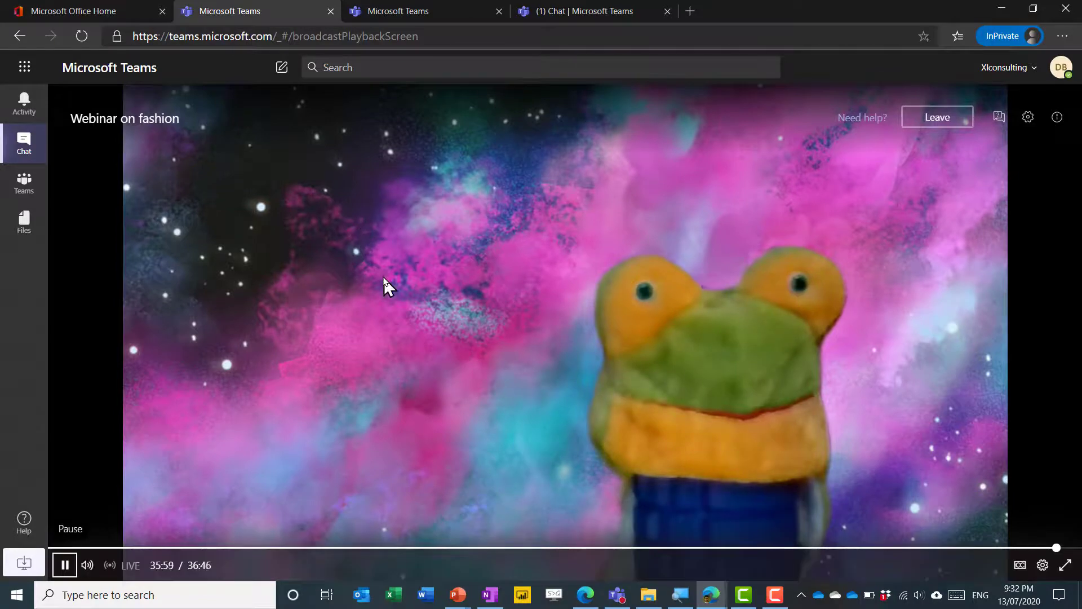
{"action": "left_click", "coordinate": [463, 547]}
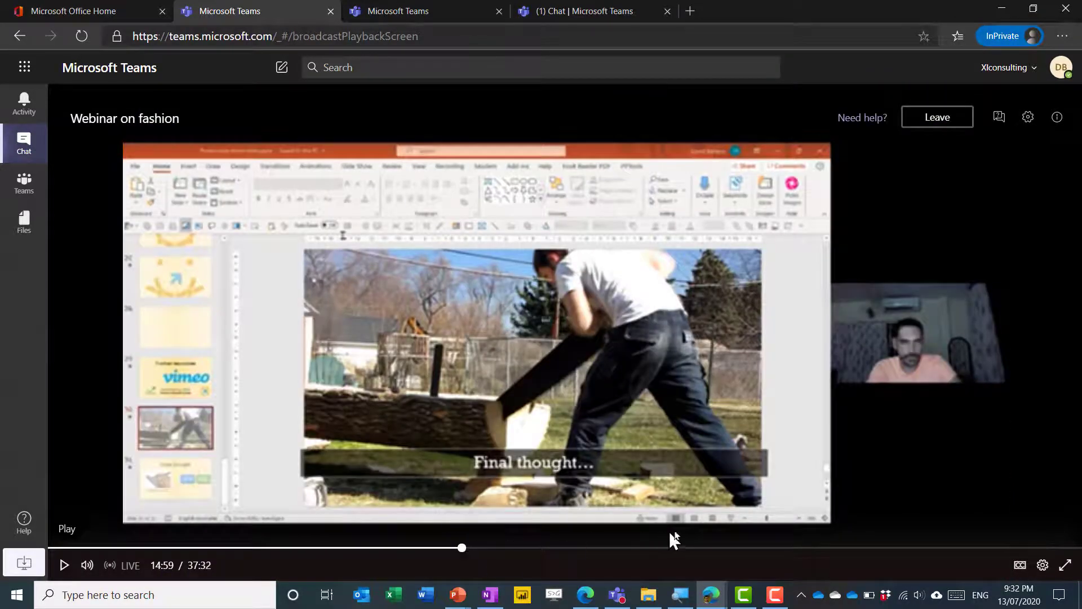
{"action": "key", "text": "space"}
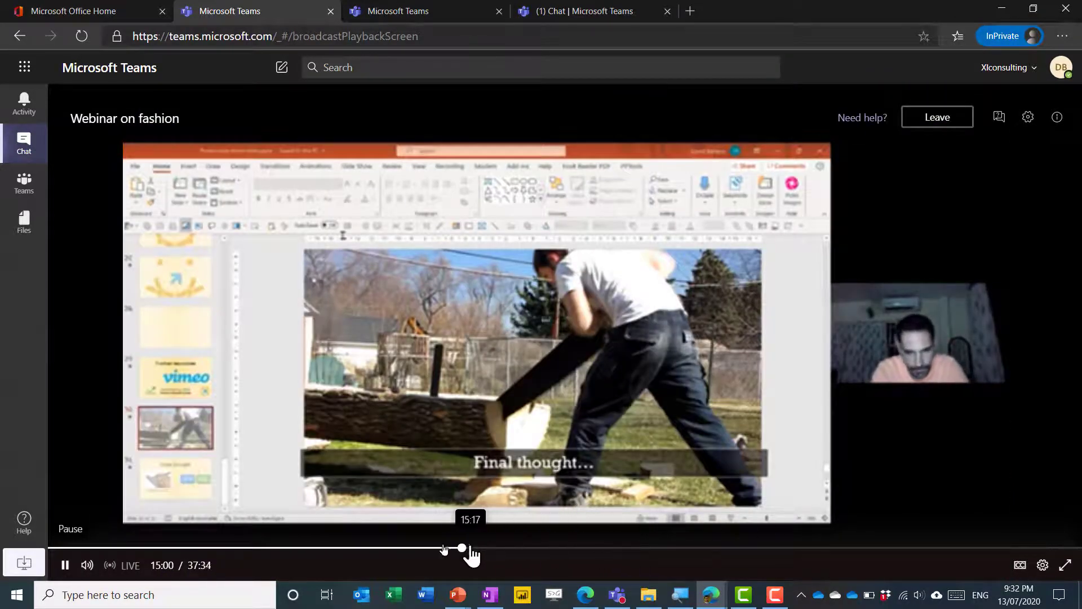
{"action": "left_click", "coordinate": [378, 548]}
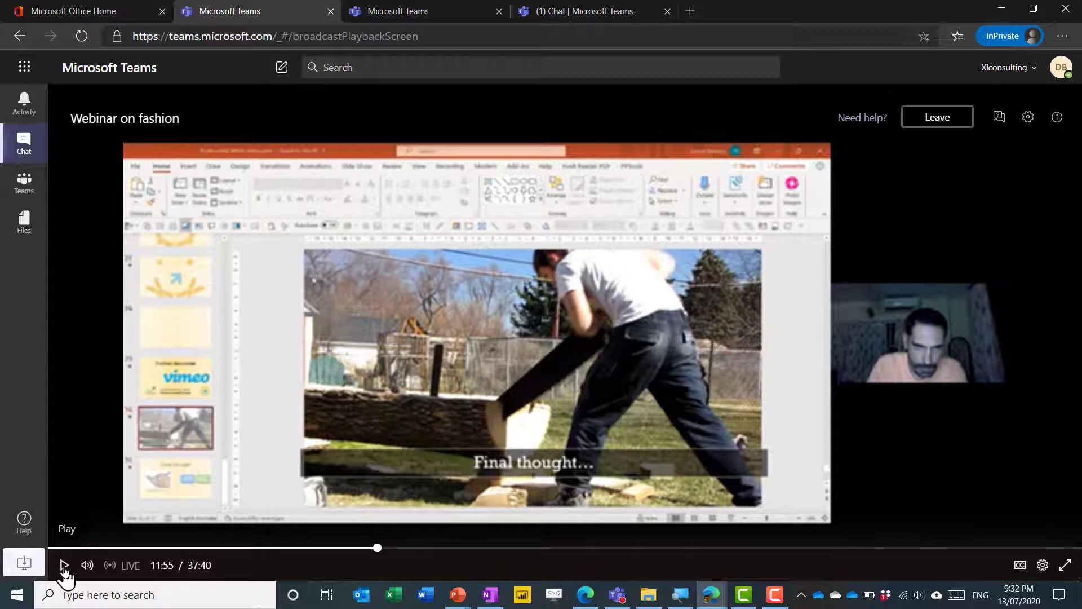
{"action": "key", "text": "space"}
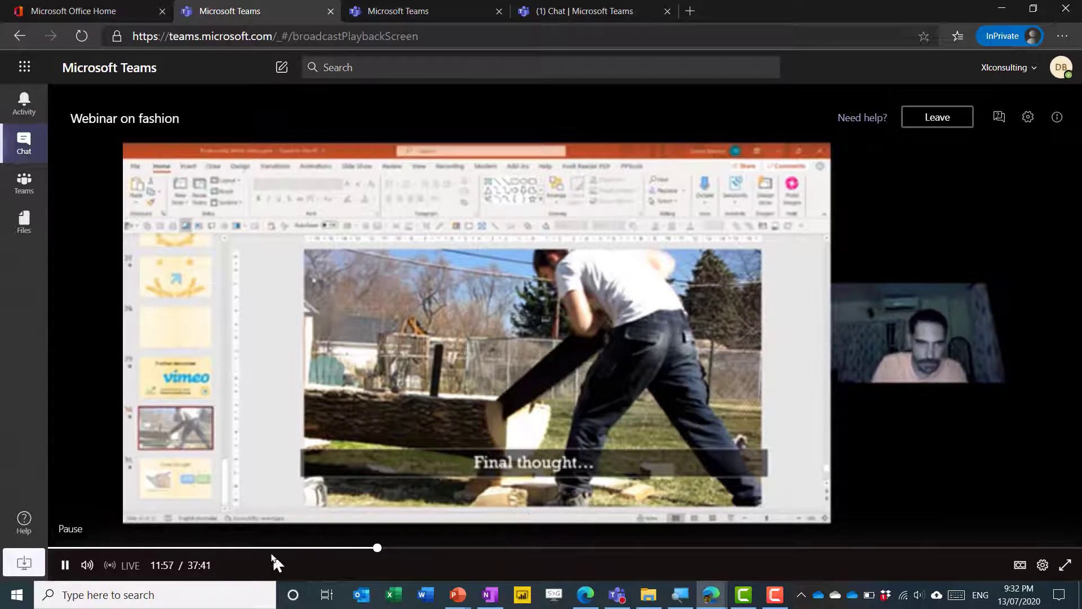
Return to the live broadcast after a brief rewind near the start, then open playback settings
{"action": "left_click", "coordinate": [1069, 547]}
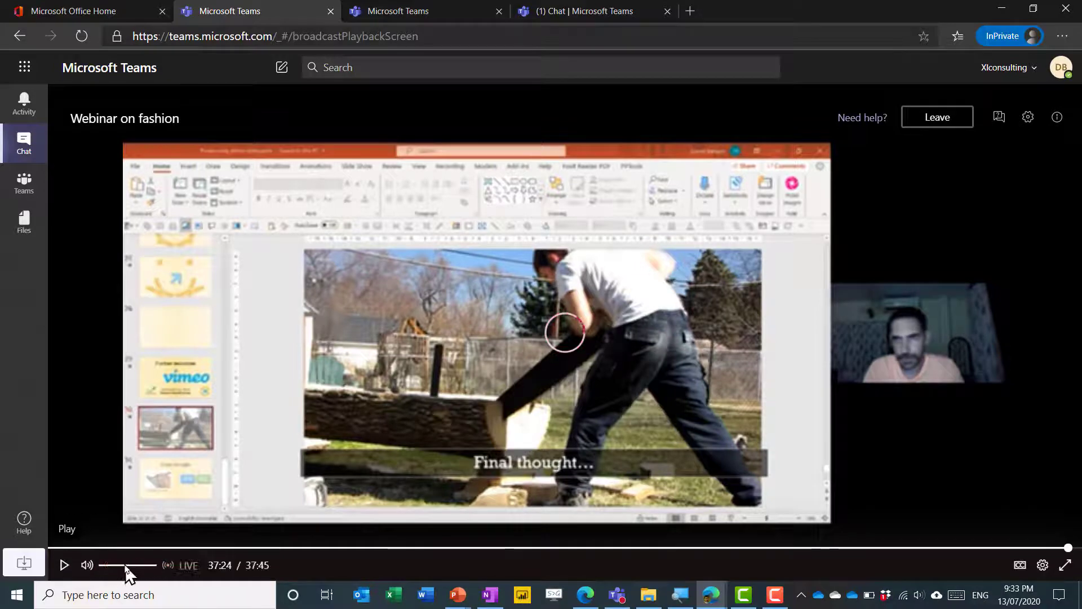
{"action": "left_click", "coordinate": [205, 566]}
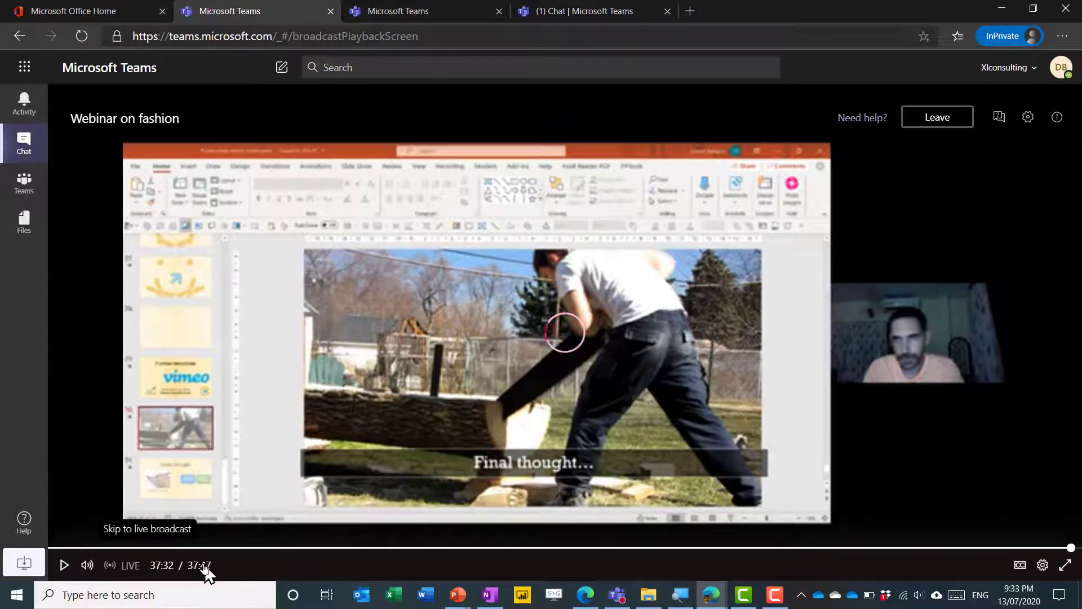
{"action": "left_click", "coordinate": [130, 566]}
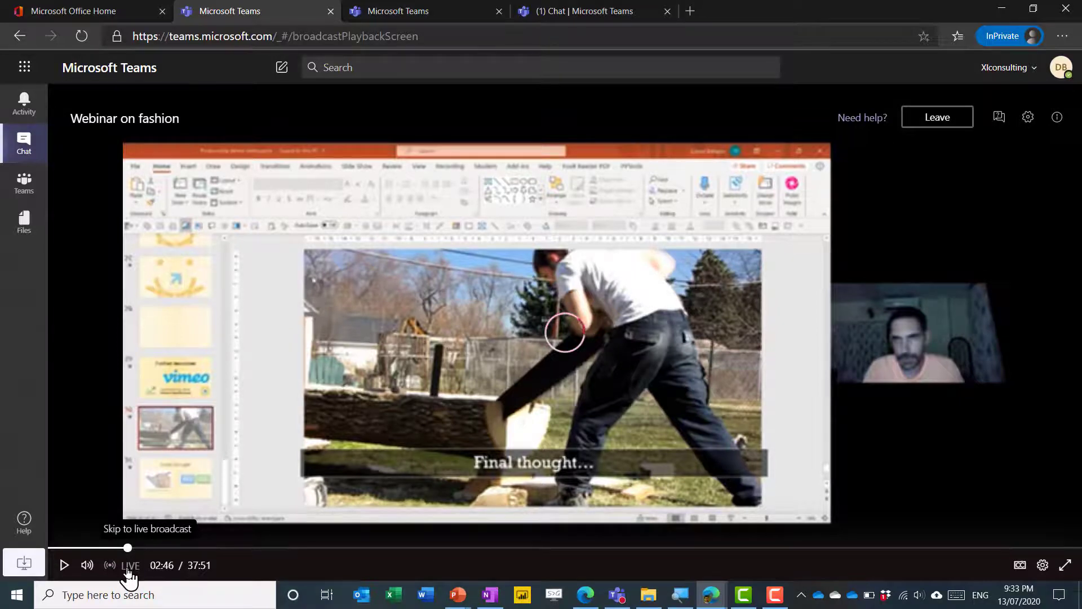
{"action": "left_click", "coordinate": [129, 568]}
{"action": "mouse_move", "coordinate": [84, 565]}
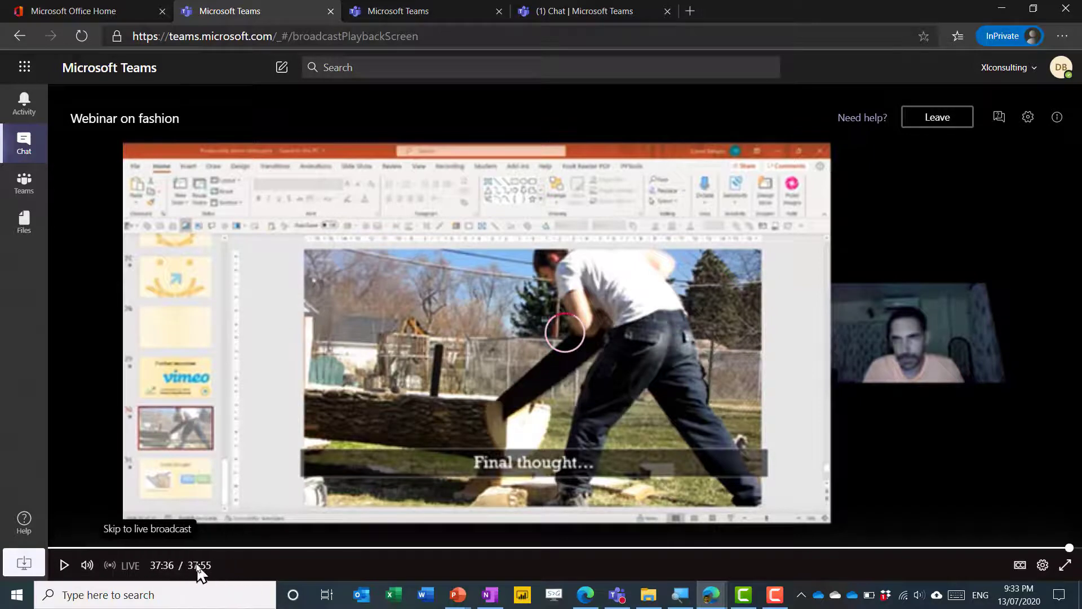
{"action": "left_click", "coordinate": [1041, 568]}
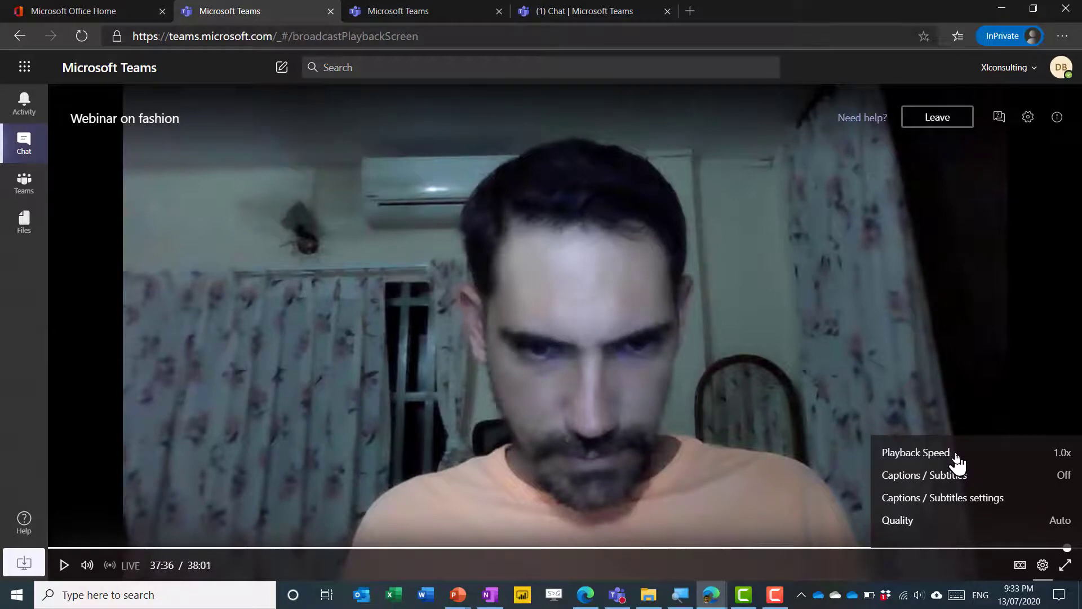
Set the player's playback speed to 2.0x
{"action": "left_click", "coordinate": [956, 455]}
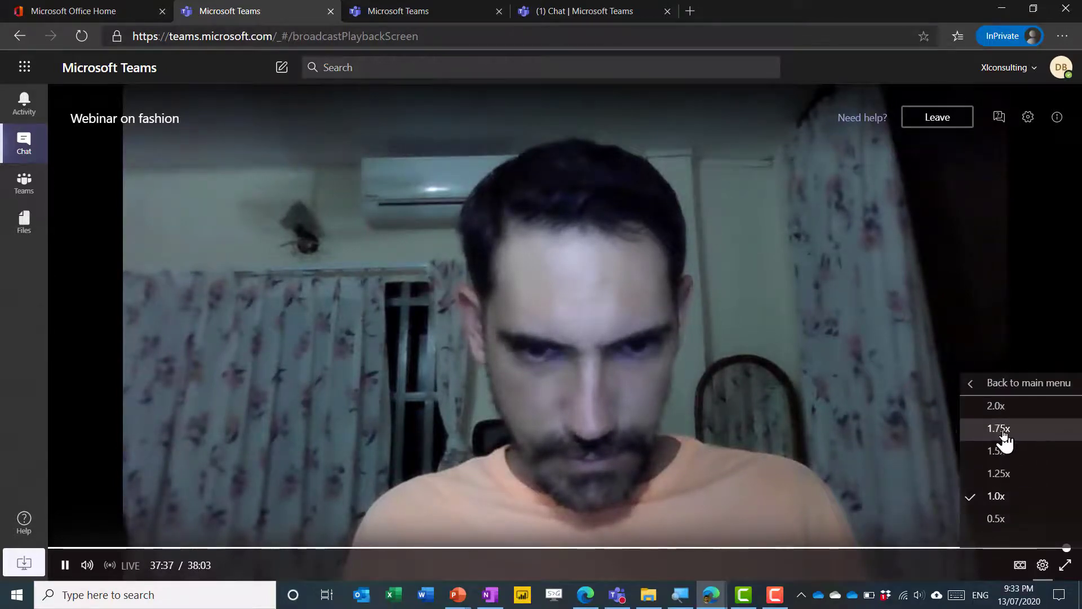
{"action": "left_click", "coordinate": [999, 407]}
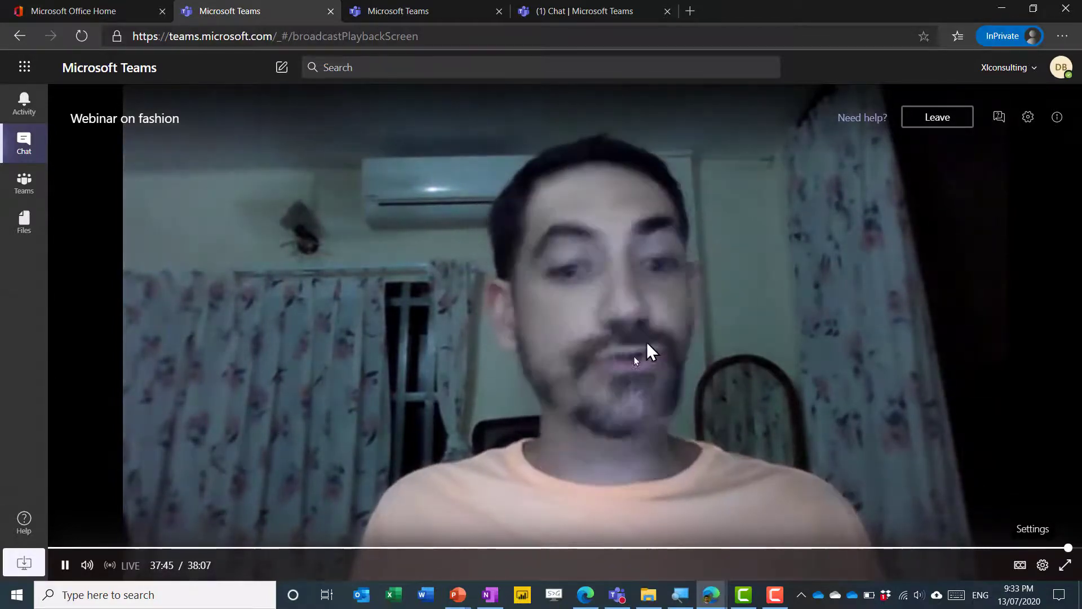
{"action": "left_click", "coordinate": [1043, 565]}
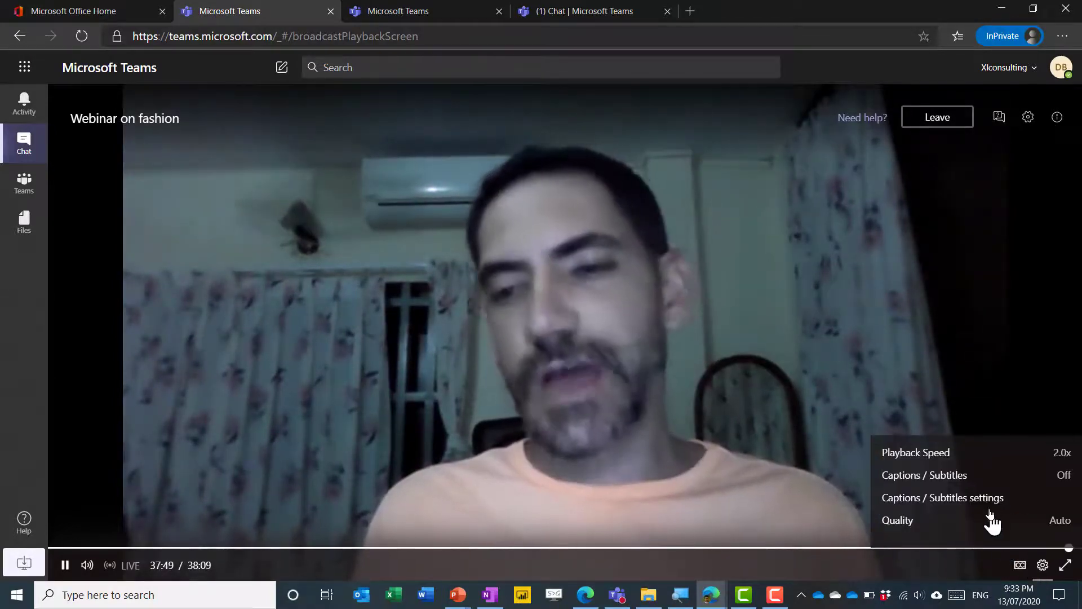
{"action": "left_click", "coordinate": [1042, 565]}
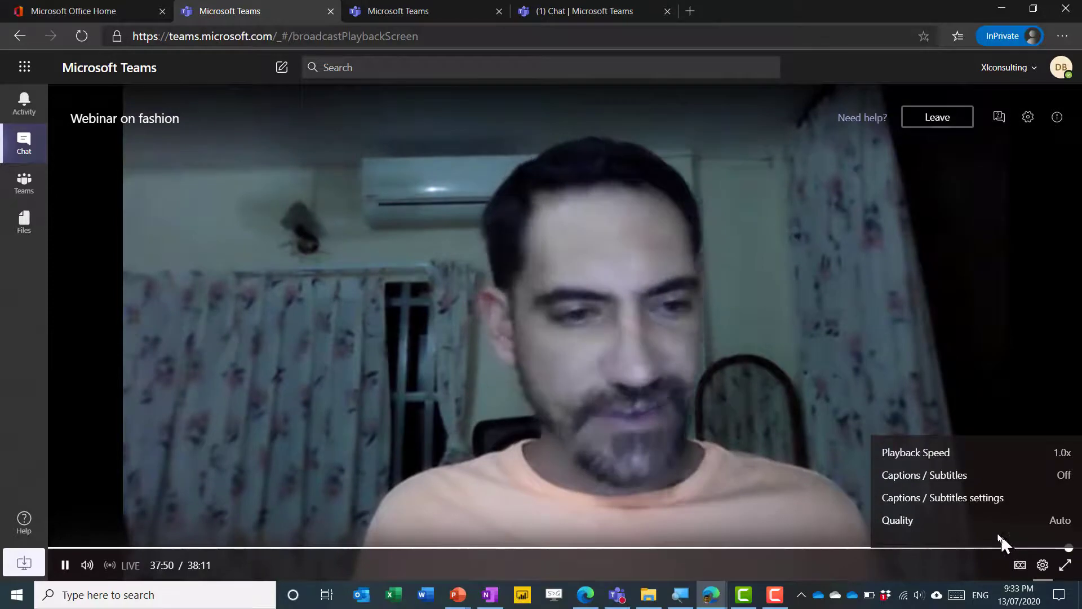
Lower the stream quality to 240p-90Kbps and view the available caption languages
{"action": "left_click", "coordinate": [964, 525]}
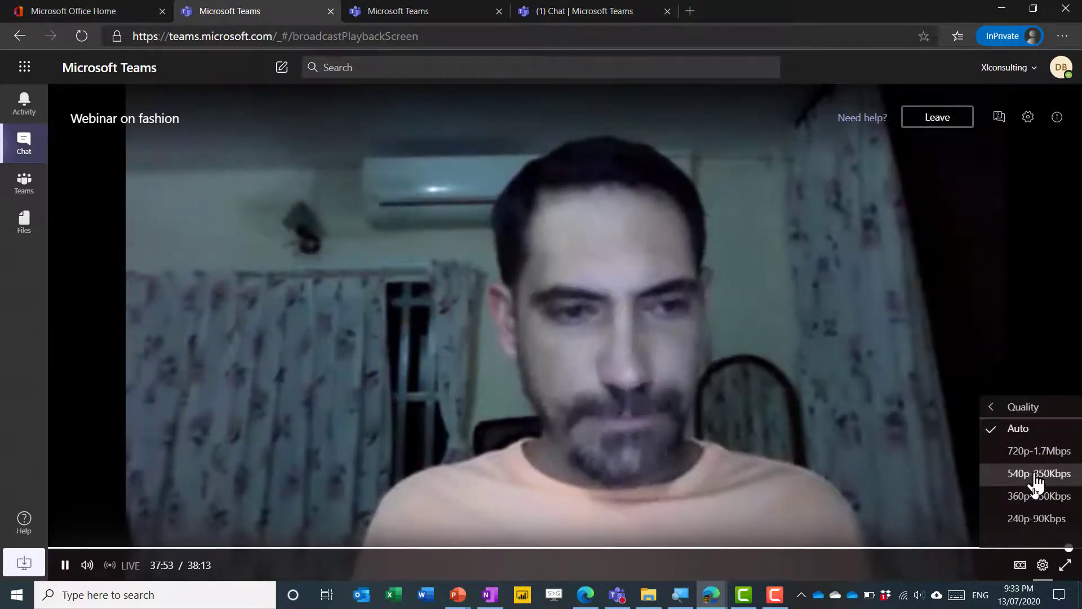
{"action": "left_click", "coordinate": [1032, 522]}
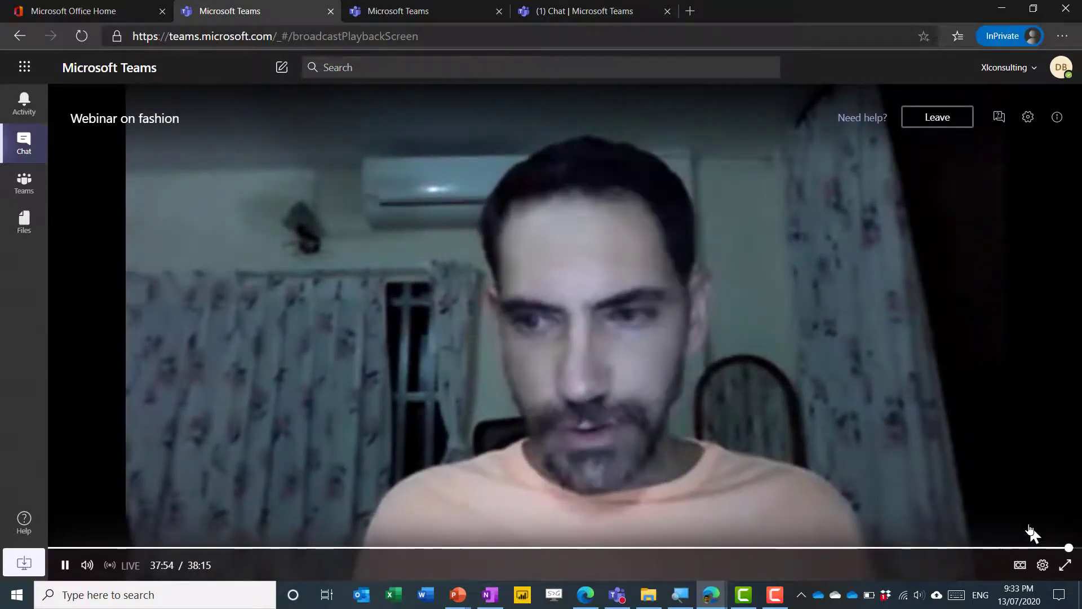
{"action": "left_click", "coordinate": [1043, 569]}
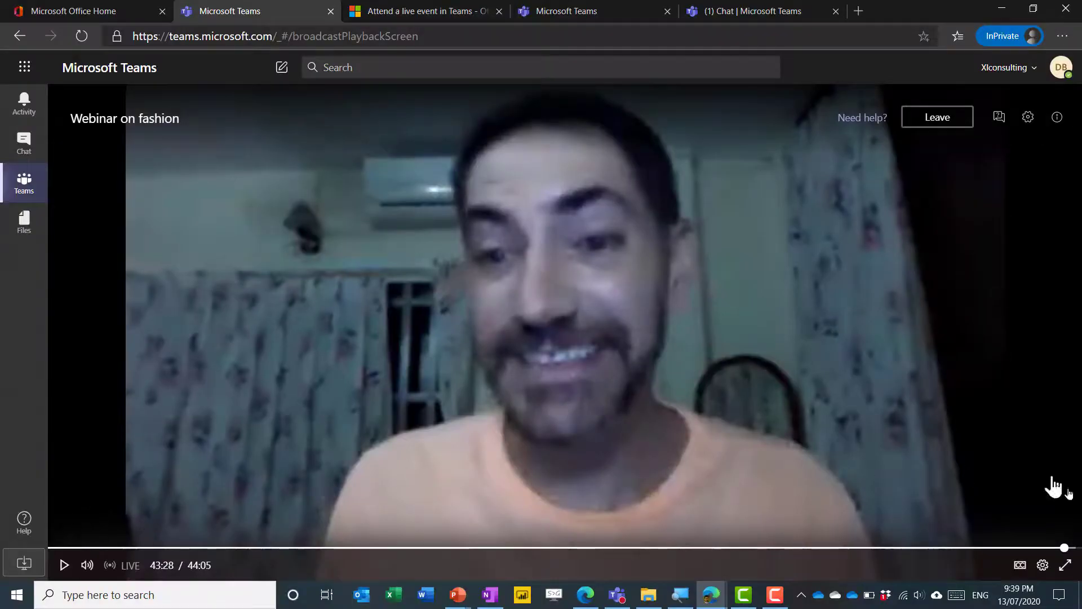
{"action": "left_click", "coordinate": [1042, 566]}
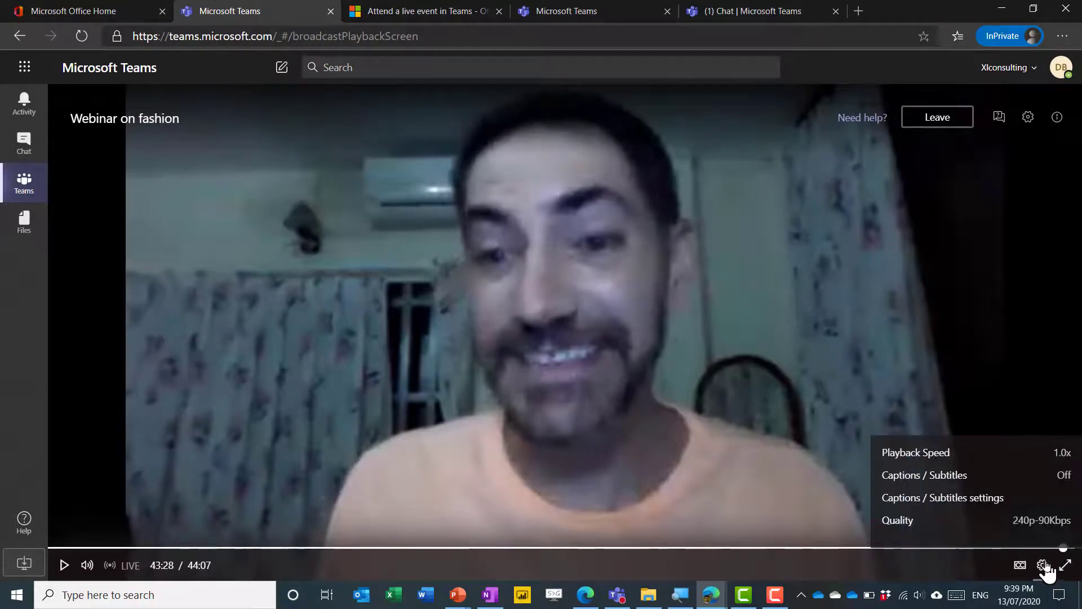
{"action": "left_click", "coordinate": [1064, 478]}
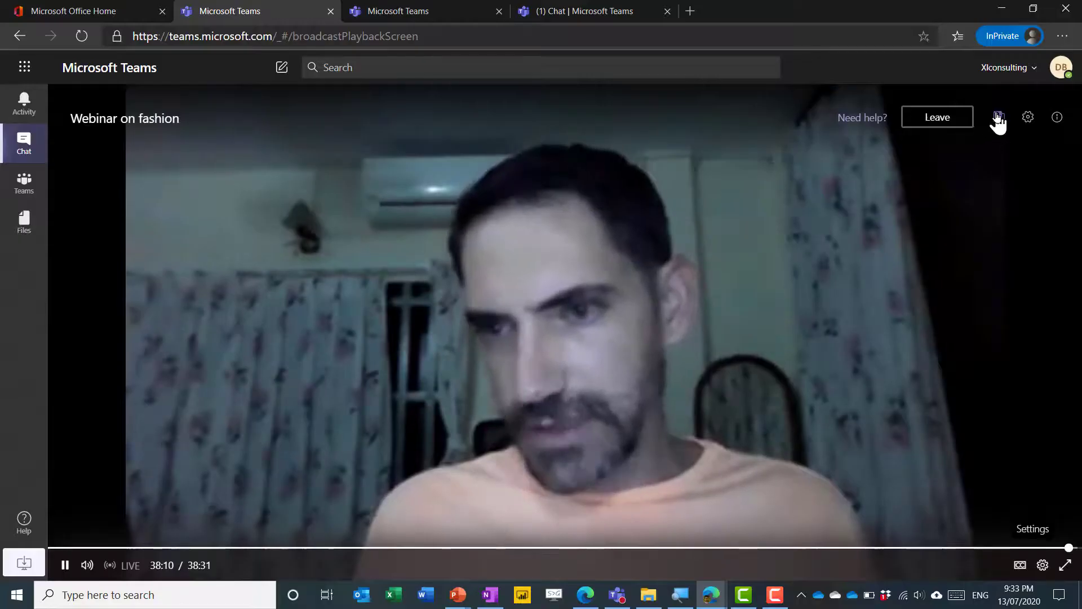
Open the live Q&A, enter a display name, and begin typing the question 'Why doesn'
{"action": "left_click", "coordinate": [999, 118]}
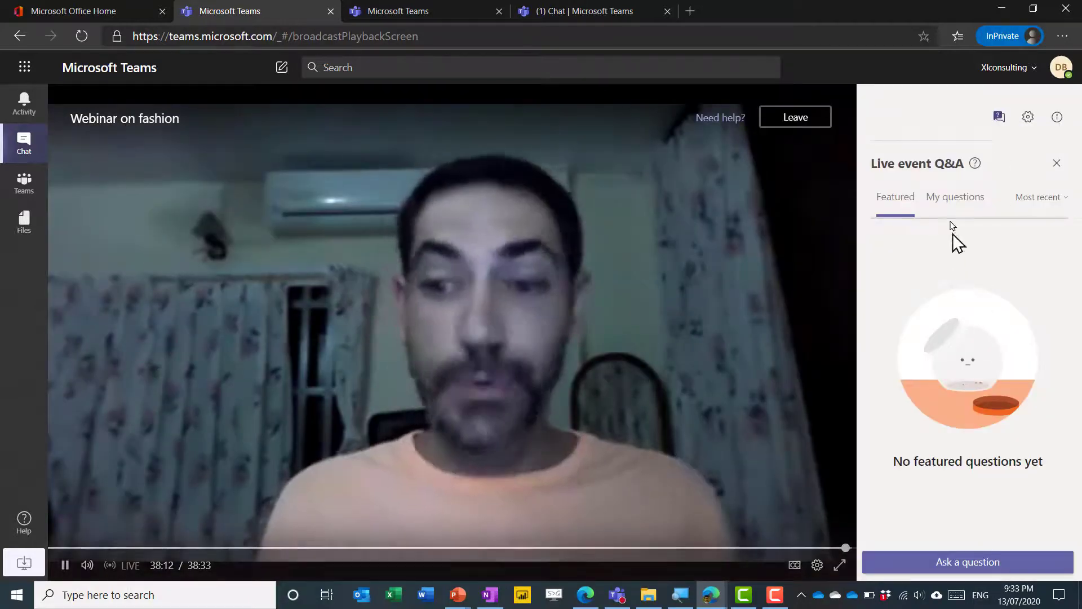
{"action": "left_click", "coordinate": [951, 560]}
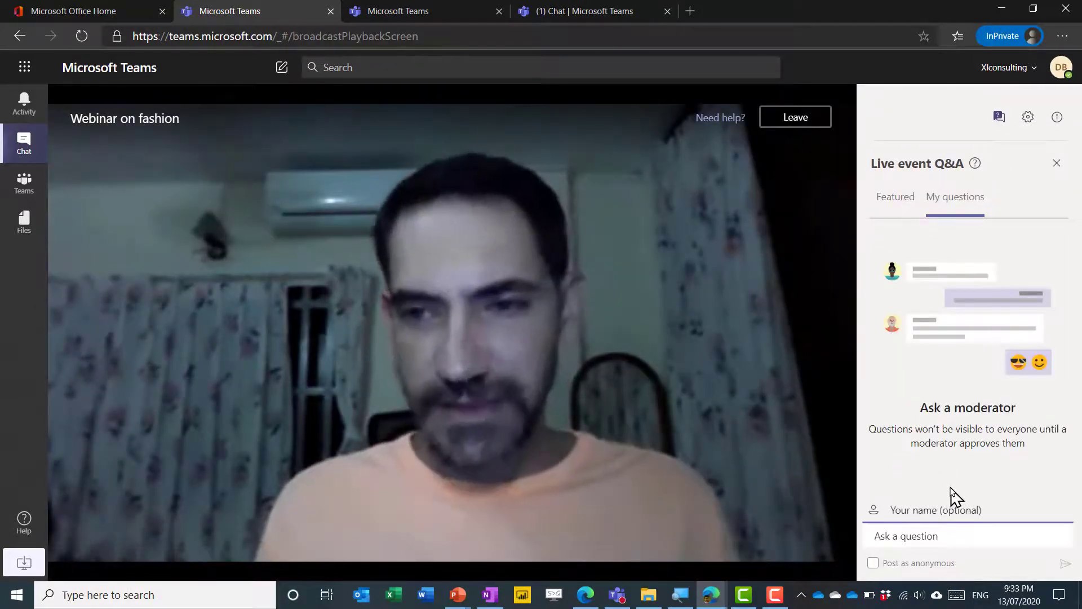
{"action": "type", "text": "Dave"}
{"action": "left_click", "coordinate": [934, 535]}
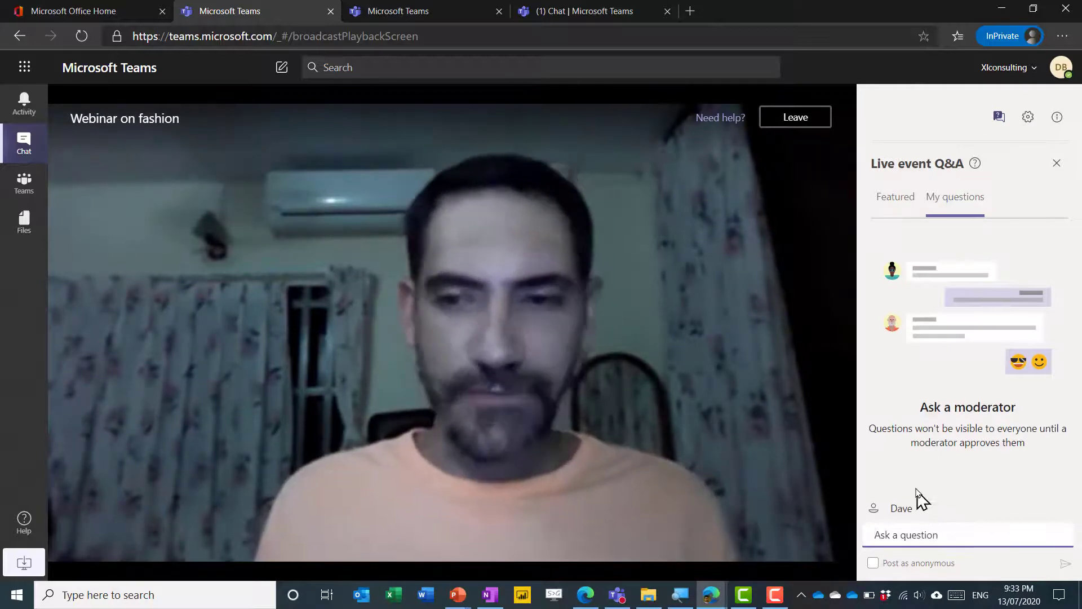
{"action": "type", "text": "Why doesn"}
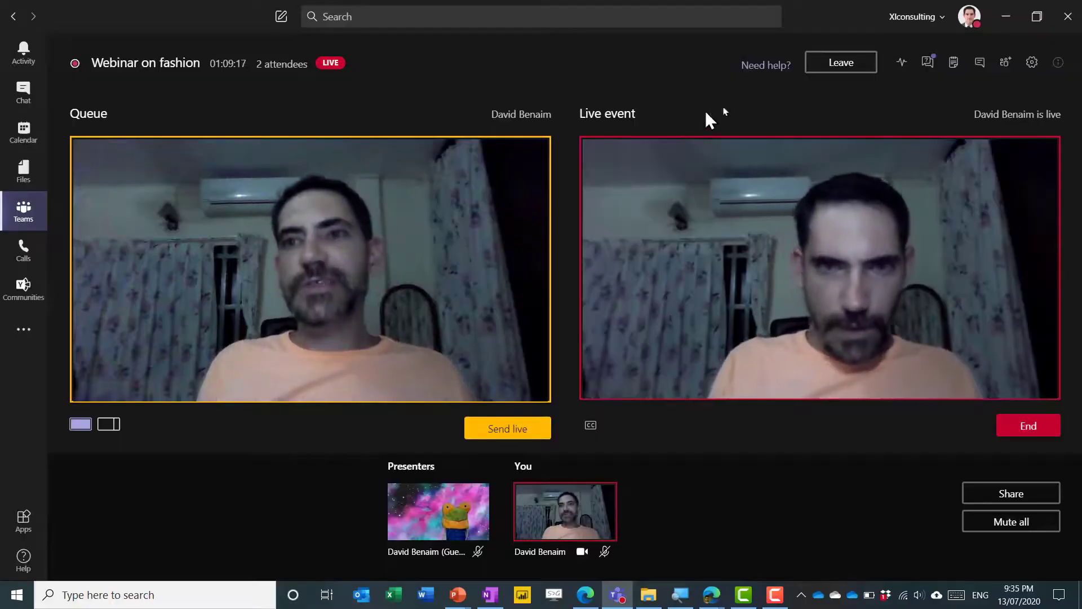
Privately answer the rooftop question in the moderator Q&A with 'Get a nicer porch'
{"action": "left_click", "coordinate": [928, 63]}
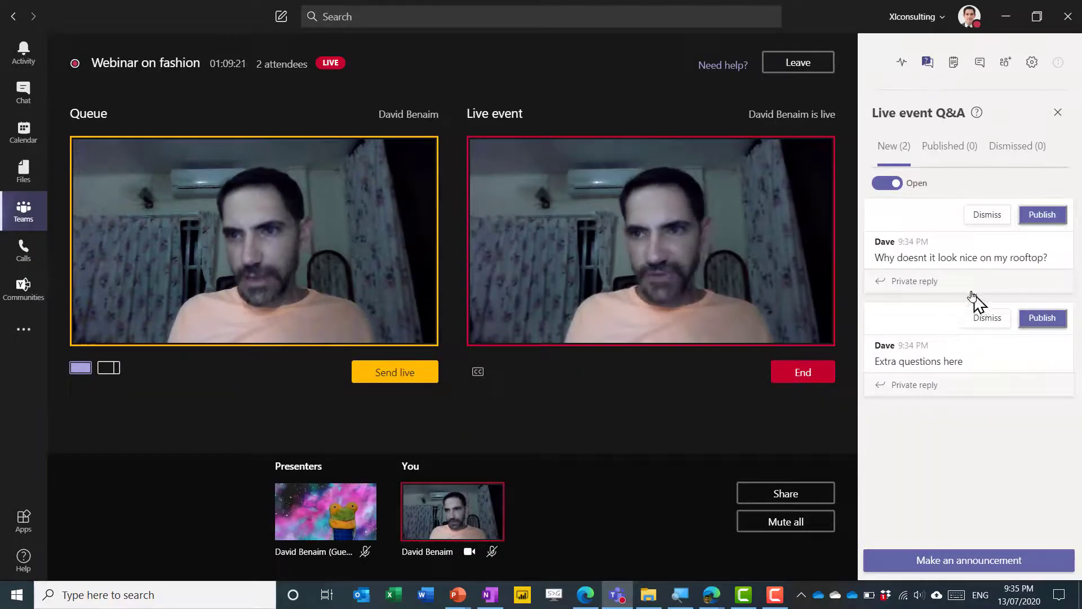
{"action": "left_click", "coordinate": [922, 284]}
{"action": "type", "text": "Ge"}
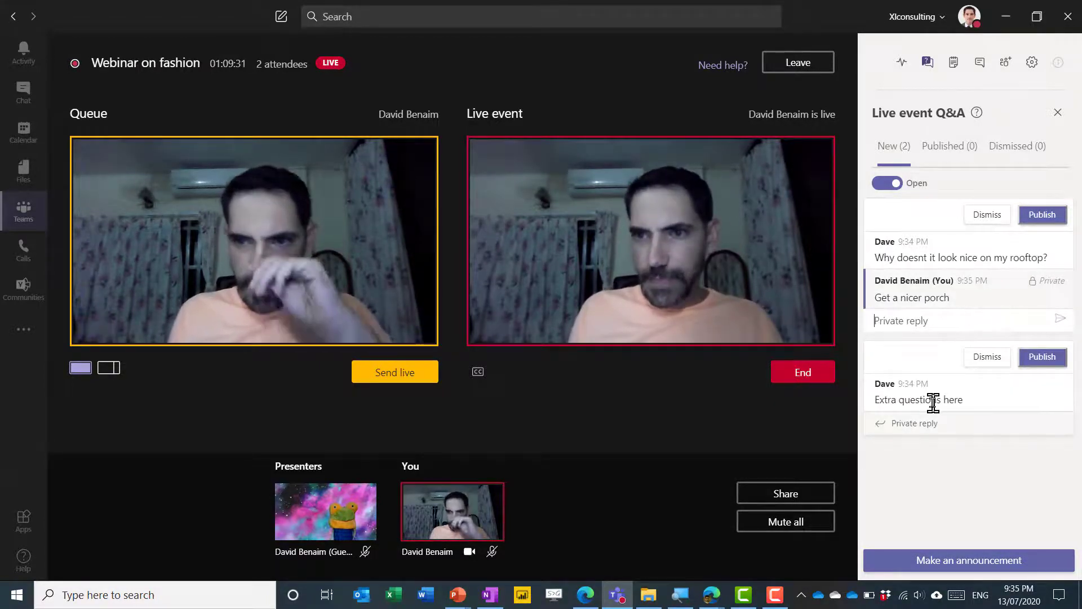
{"action": "left_click", "coordinate": [932, 401]}
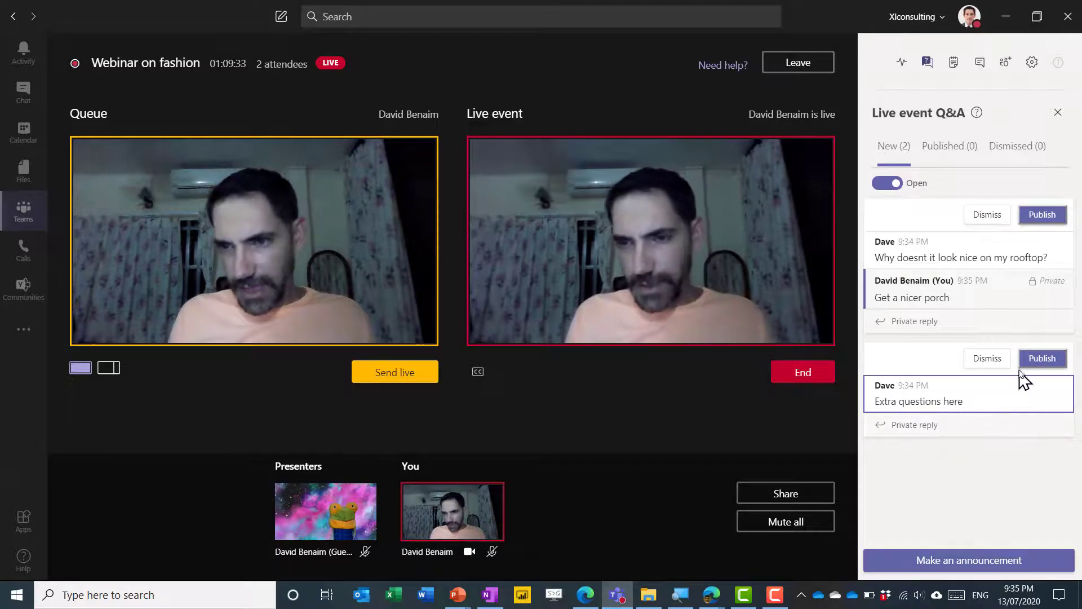
Publish 'Extra questions here', review the Published and Dismissed tabs, then dismiss the rooftop question
{"action": "left_click", "coordinate": [1043, 361]}
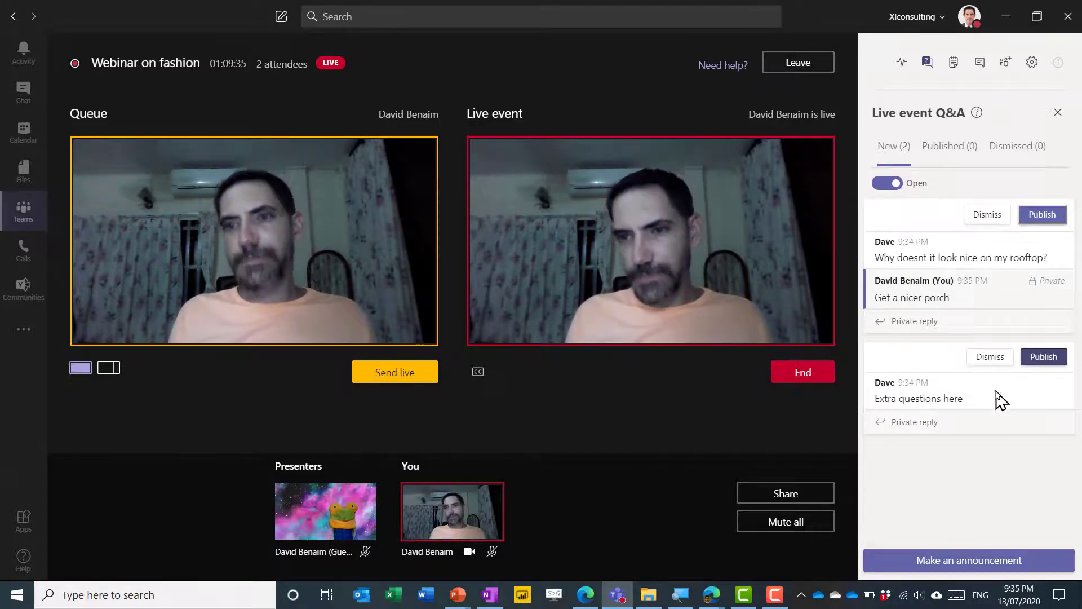
{"action": "left_click", "coordinate": [939, 151]}
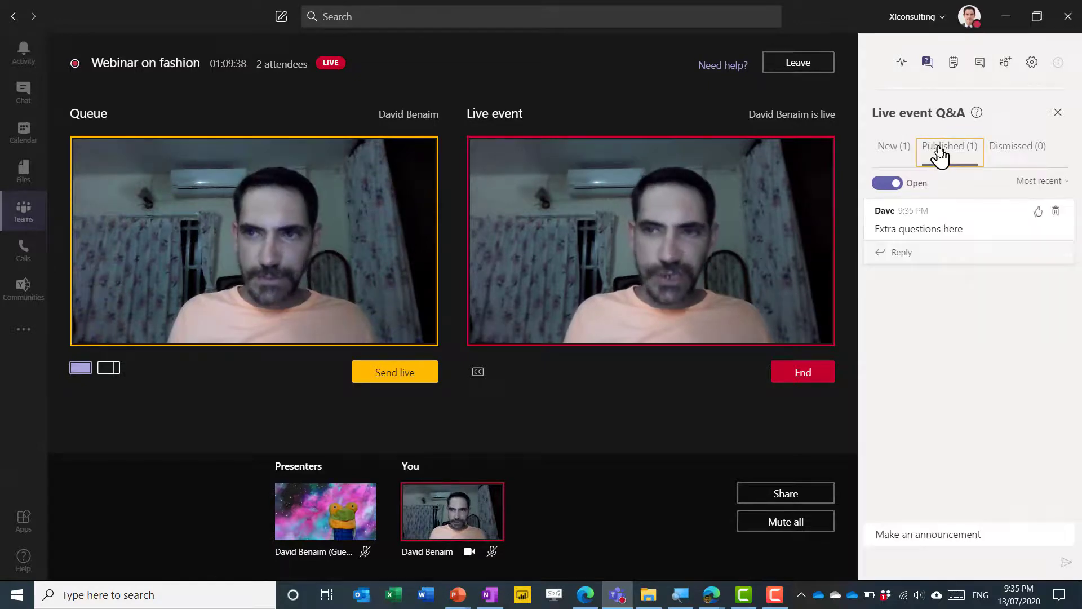
{"action": "left_click", "coordinate": [1021, 153]}
{"action": "left_click", "coordinate": [900, 149]}
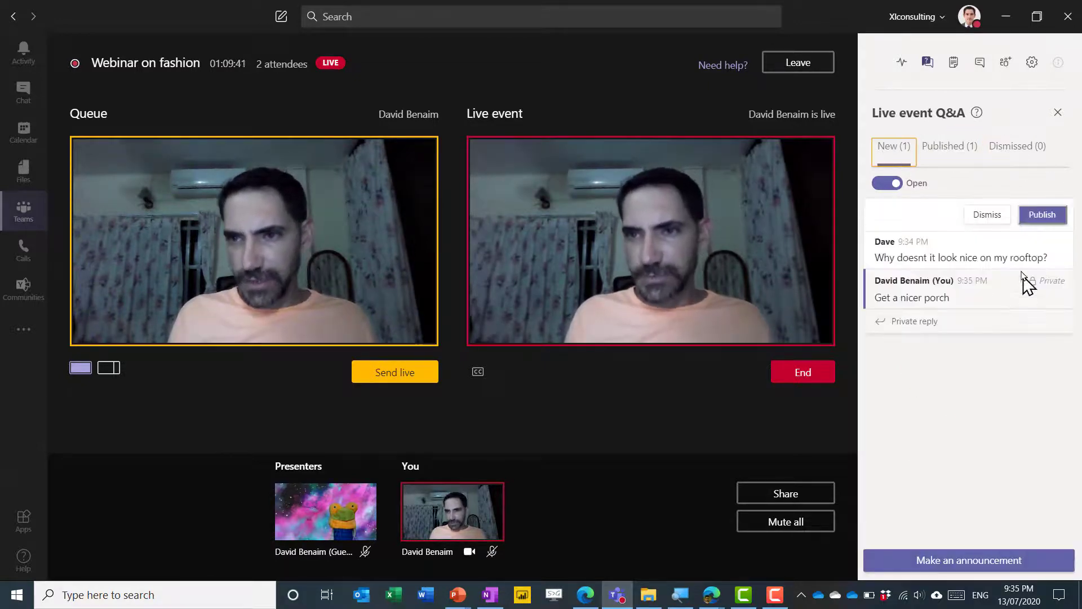
{"action": "left_click", "coordinate": [986, 217]}
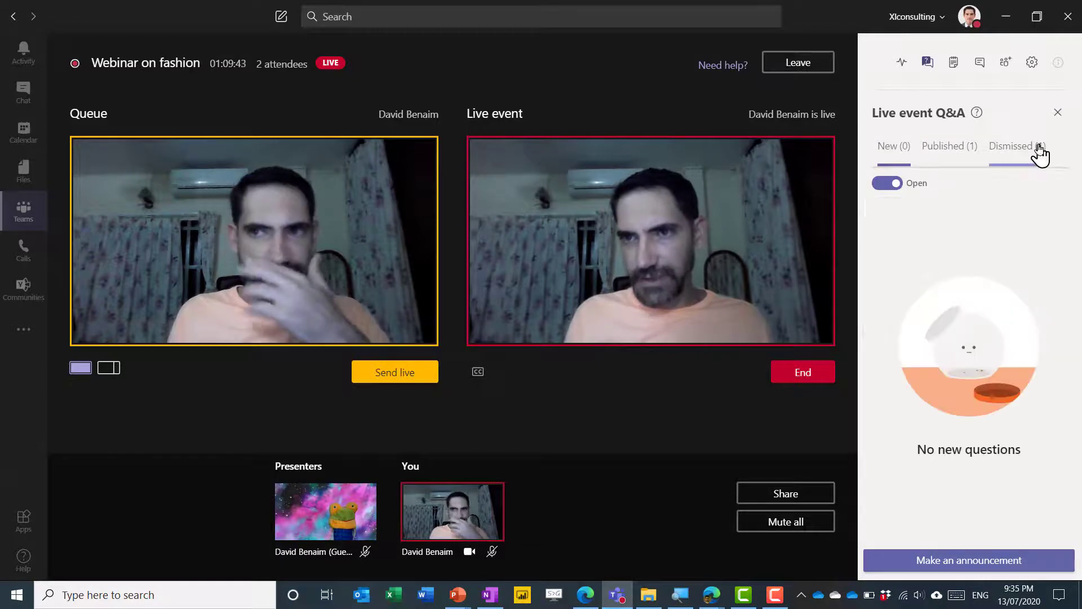
In the attendee view, confirm the featured question and the moderator's private reply, then start replying
{"action": "key", "text": "alt+Tab"}
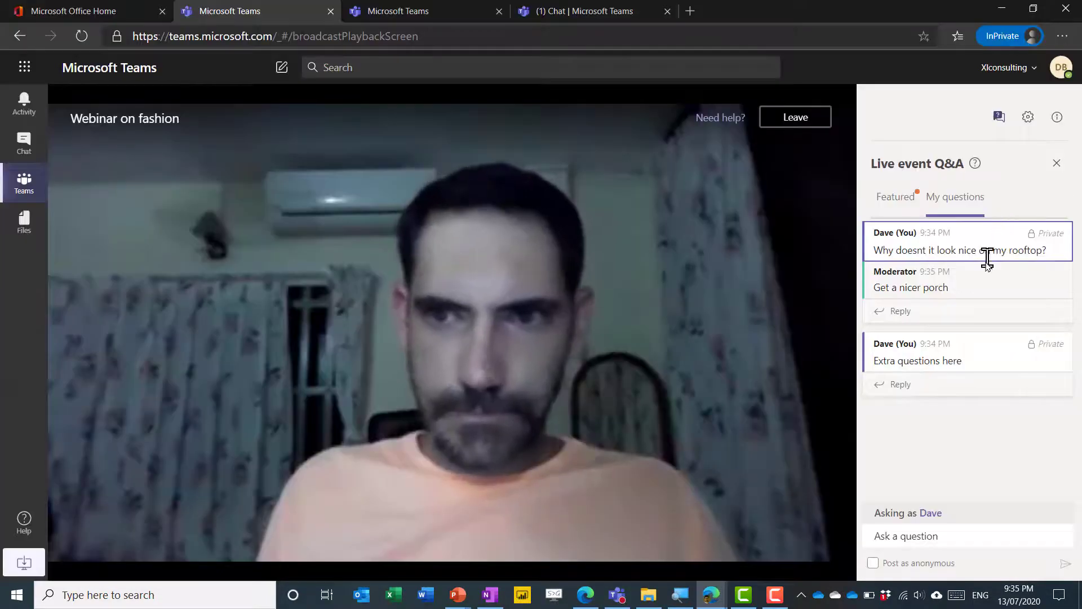
{"action": "left_click", "coordinate": [896, 207]}
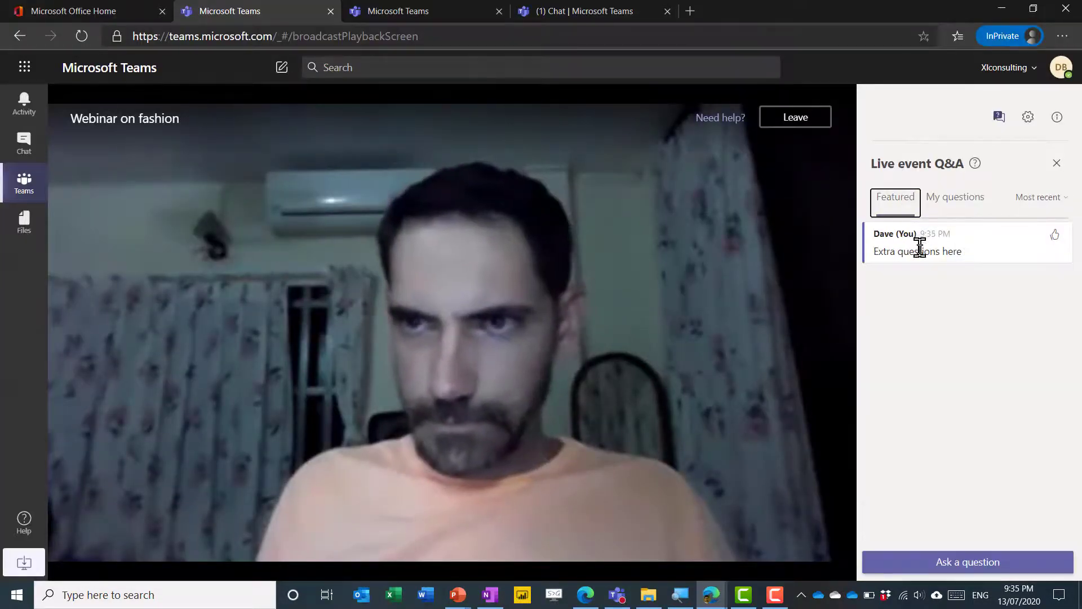
{"action": "left_click_drag", "start_coordinate": [879, 252], "coordinate": [950, 251]}
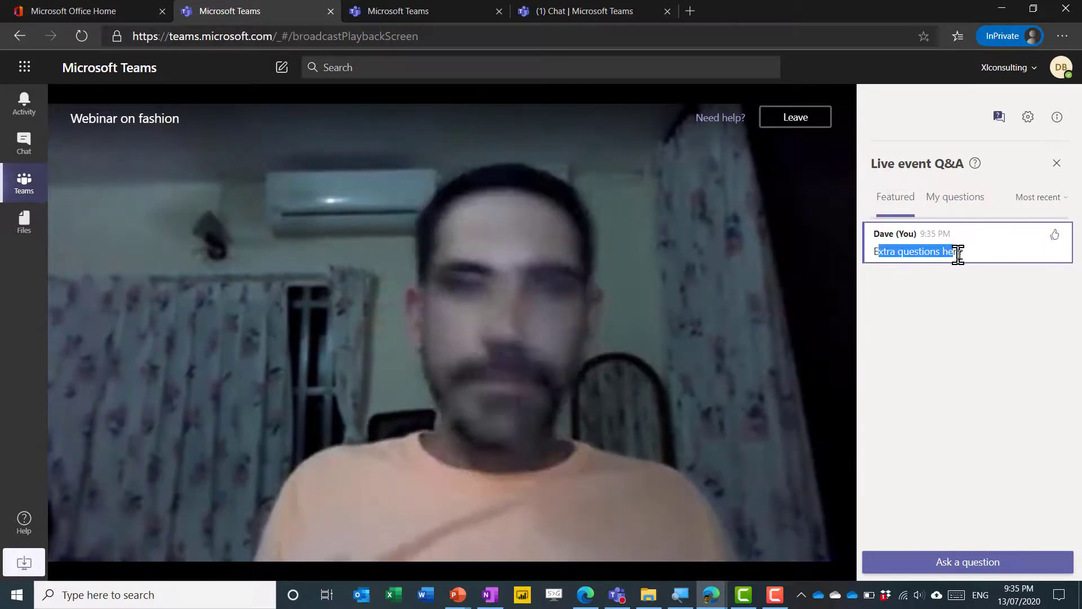
{"action": "left_click", "coordinate": [959, 252]}
{"action": "left_click", "coordinate": [957, 198]}
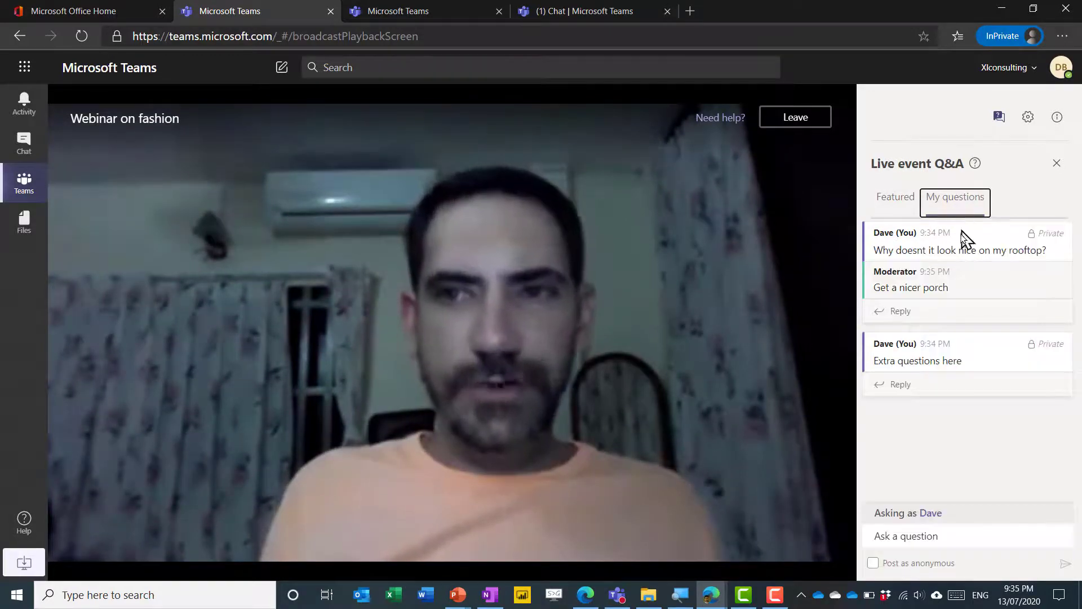
{"action": "left_click_drag", "start_coordinate": [876, 288], "coordinate": [876, 238]}
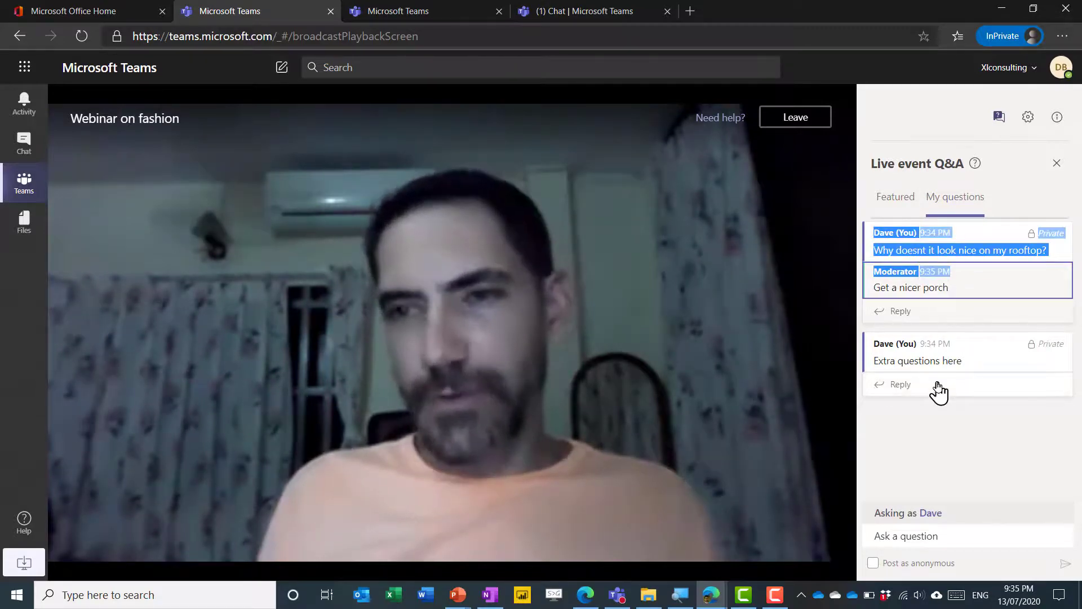
{"action": "left_click", "coordinate": [911, 310]}
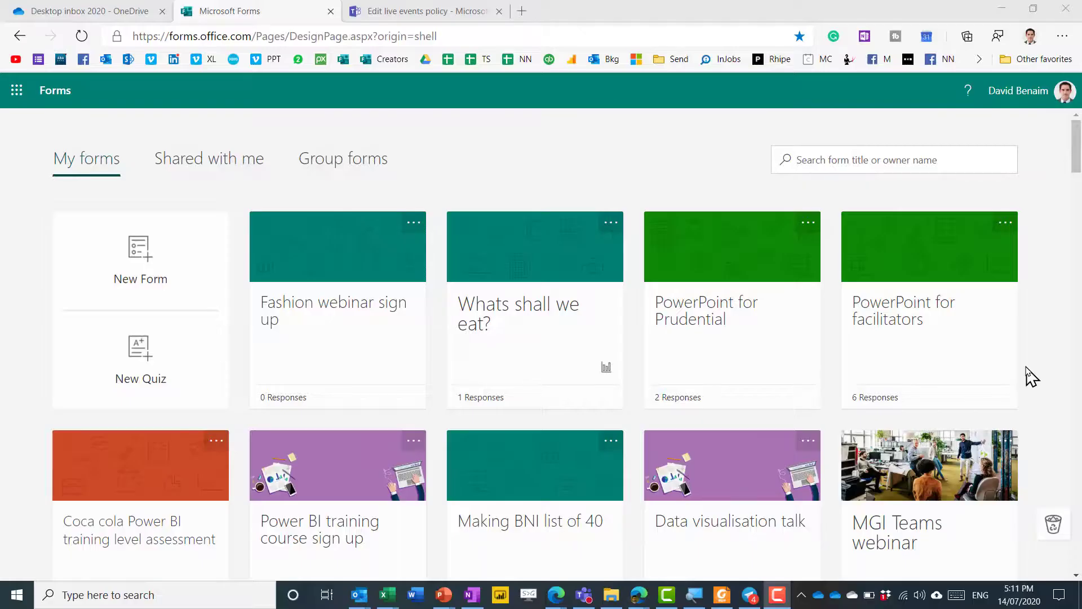
Go from the Forms account menu to My Account Subscriptions and scroll through the licences
{"action": "left_click", "coordinate": [1065, 99]}
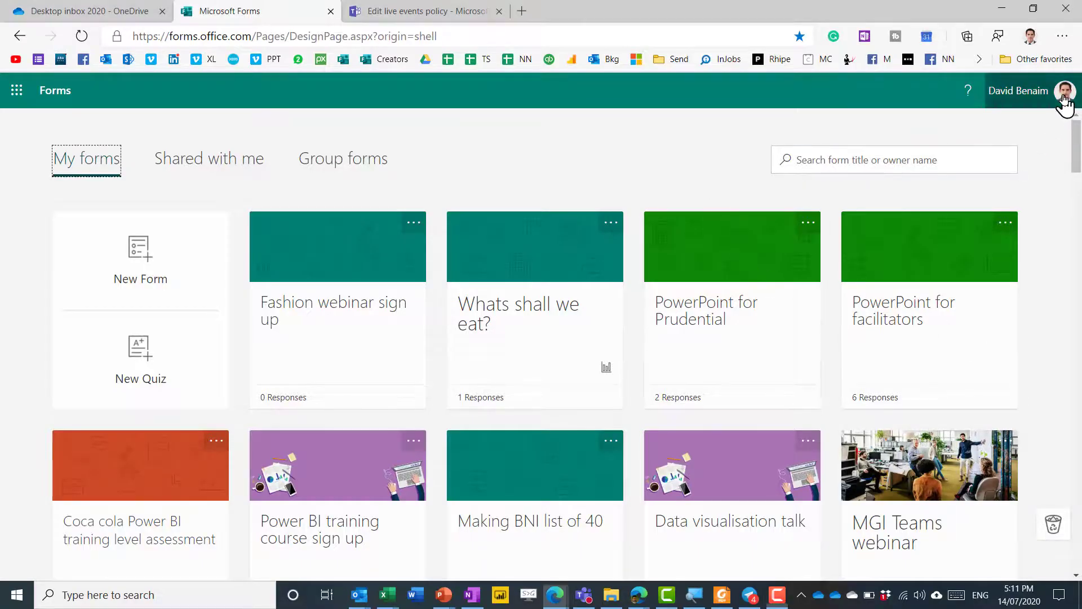
{"action": "left_click", "coordinate": [1065, 99]}
{"action": "left_click", "coordinate": [984, 219]}
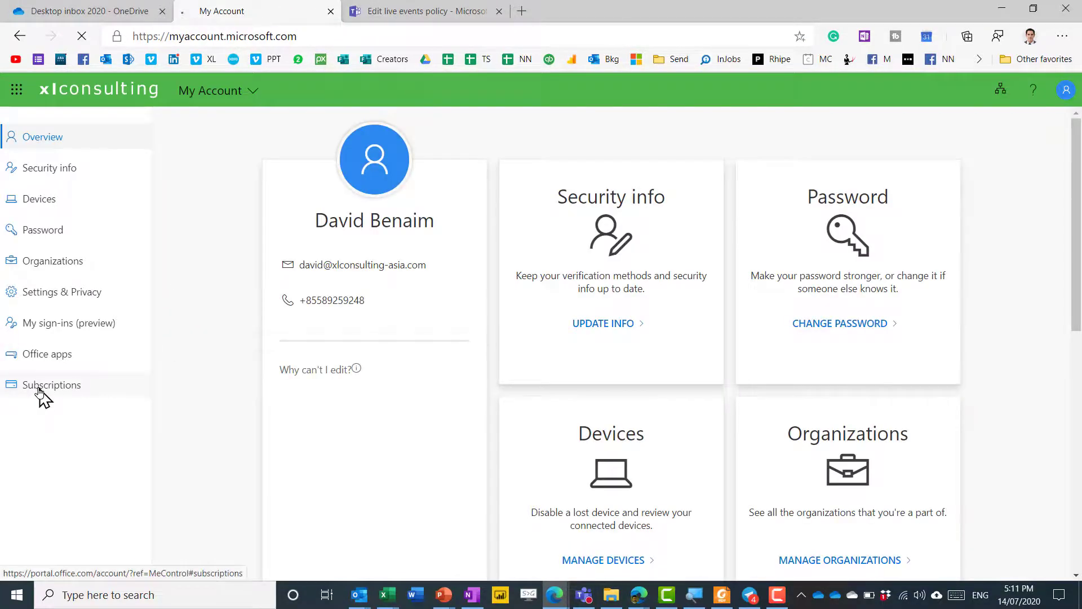
{"action": "left_click", "coordinate": [38, 389]}
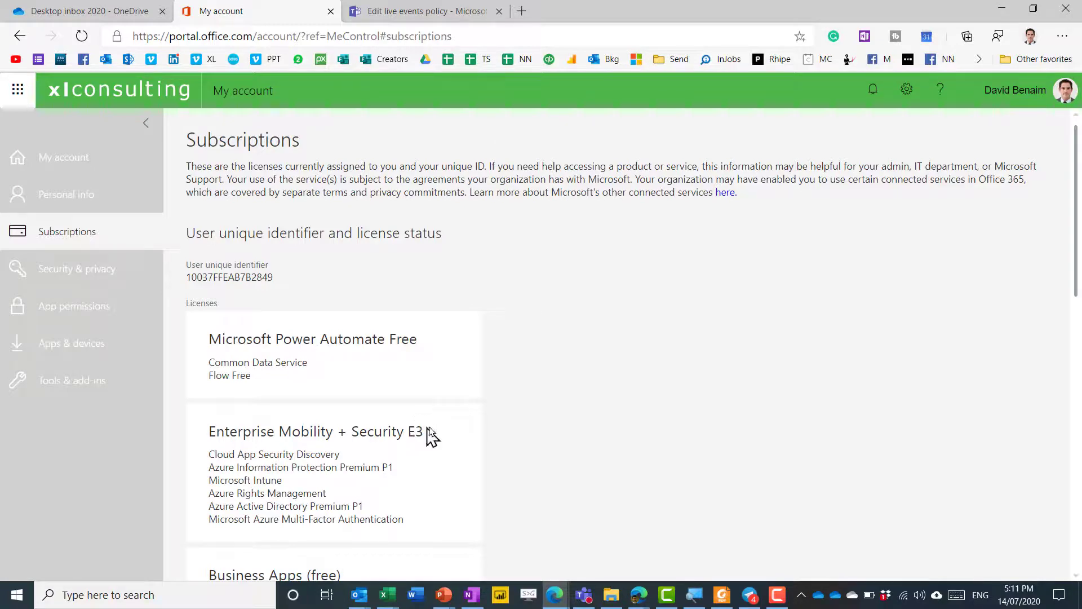
{"action": "scroll", "coordinate": [620, 400], "scroll_direction": "down", "scroll_amount": 7}
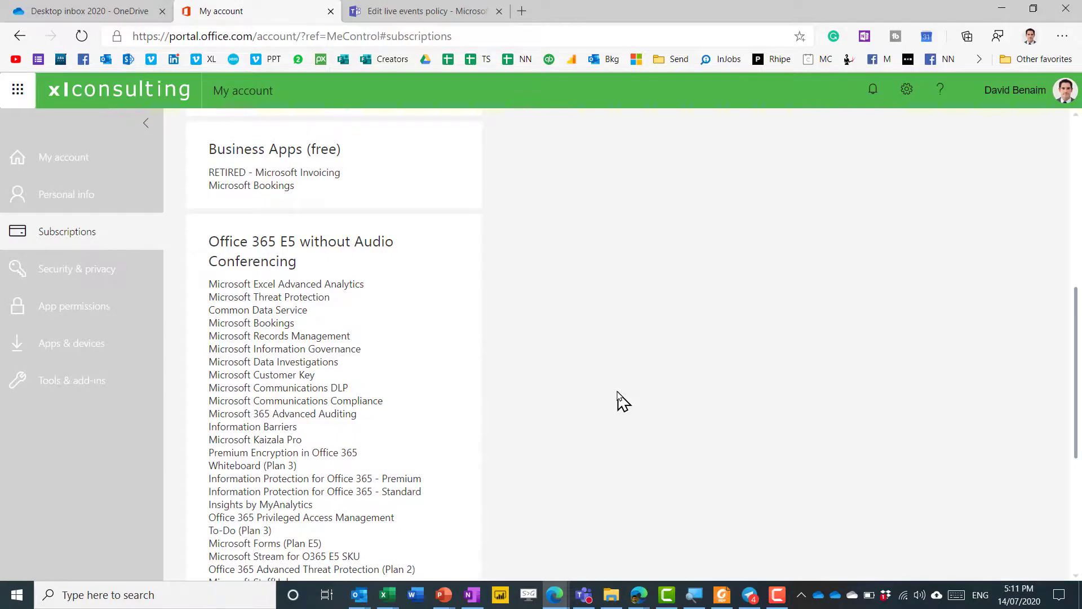
{"action": "scroll", "coordinate": [620, 400], "scroll_direction": "up", "scroll_amount": 7}
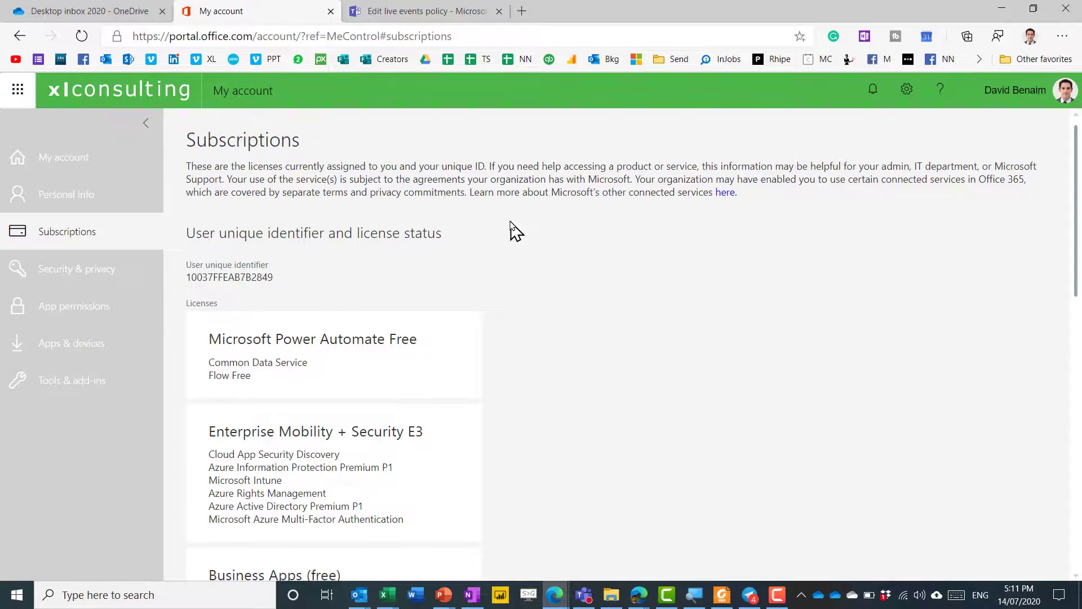
Go from the Microsoft 365 admin center to the Teams admin center via Show all
{"action": "left_click", "coordinate": [18, 91]}
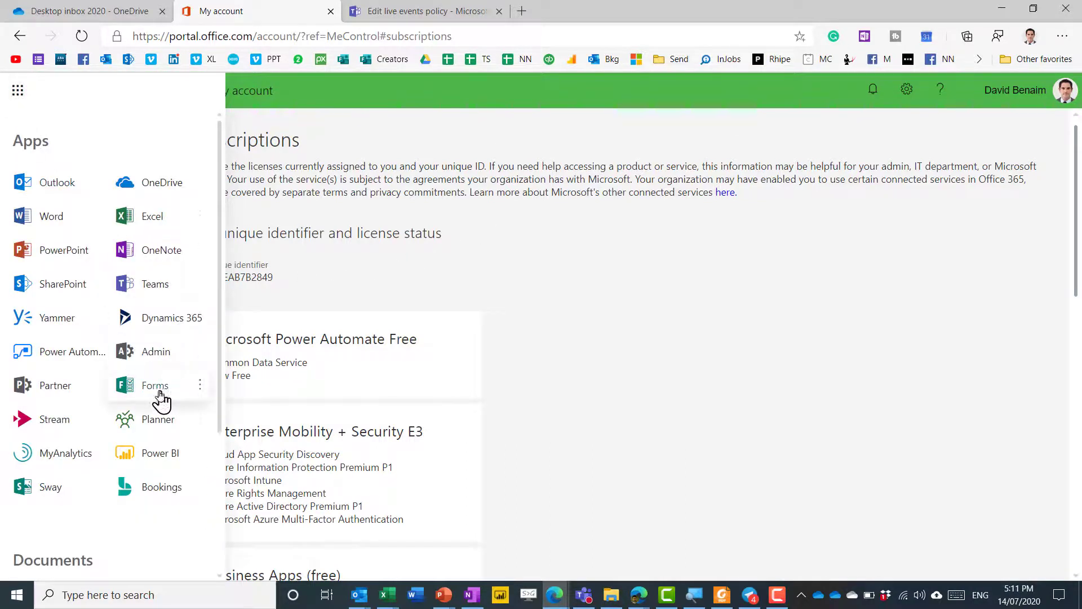
{"action": "left_click", "coordinate": [151, 361]}
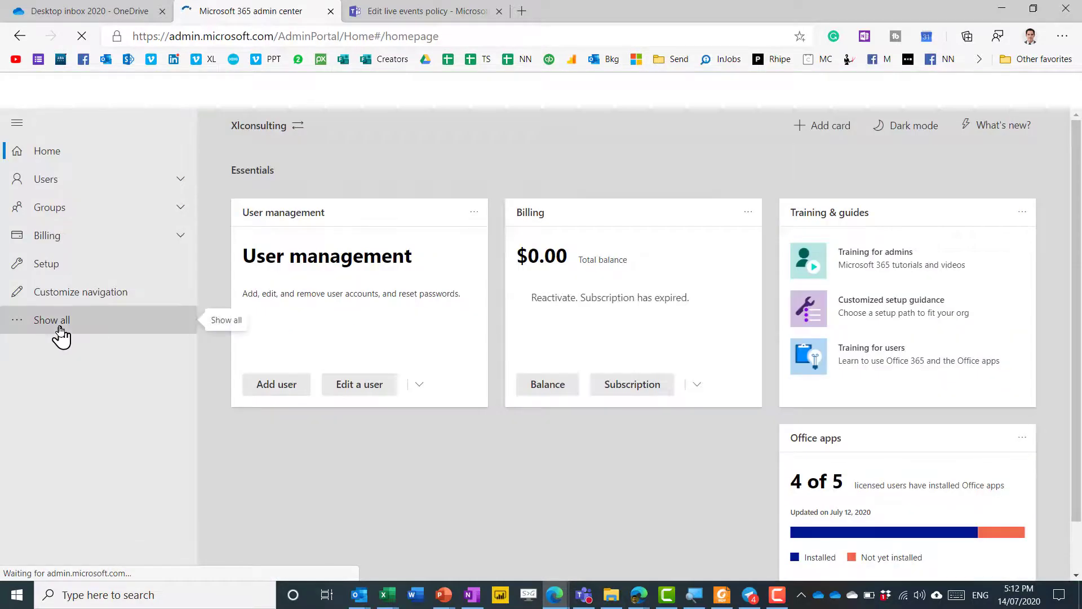
{"action": "left_click", "coordinate": [62, 333]}
{"action": "scroll", "coordinate": [85, 507], "scroll_direction": "down", "scroll_amount": 2}
{"action": "scroll", "coordinate": [84, 516], "scroll_direction": "down", "scroll_amount": 1}
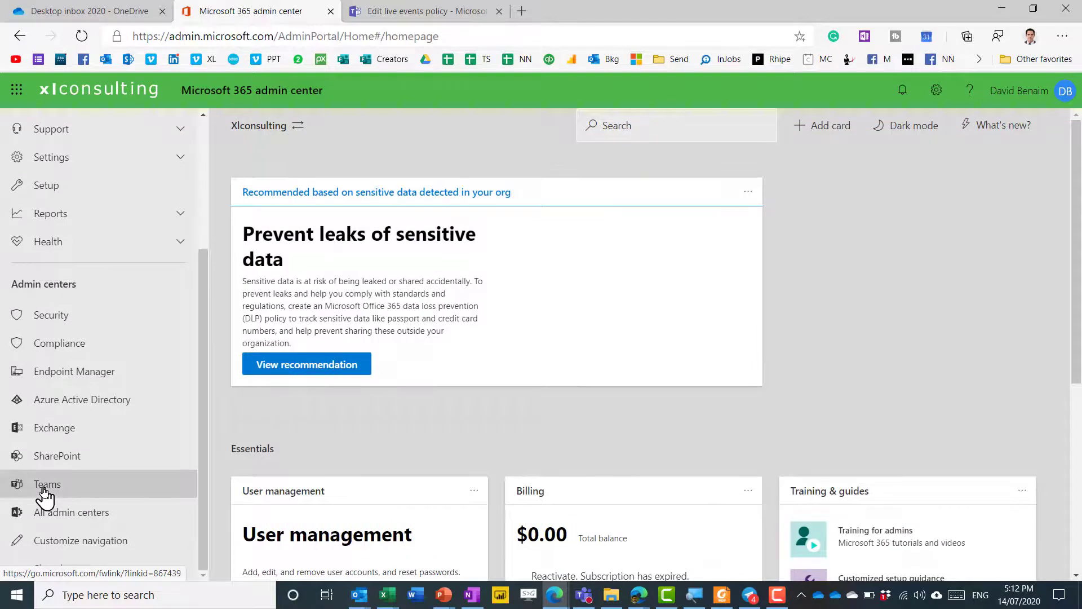
{"action": "left_click", "coordinate": [44, 488]}
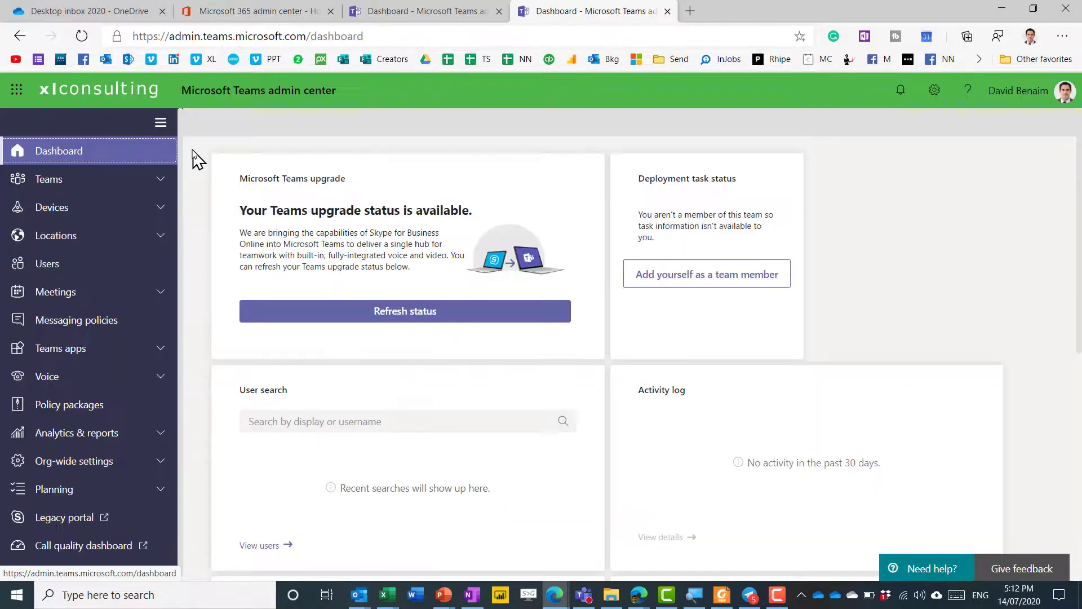
Open the Global live events policy and review 'Who can record an event', keeping Always record
{"action": "left_click", "coordinate": [161, 294]}
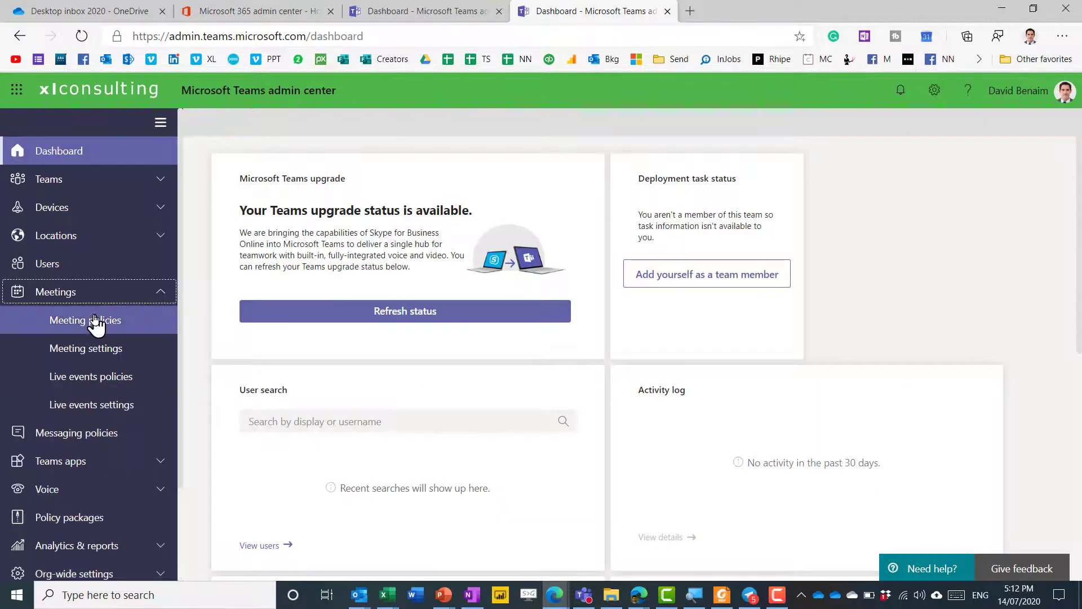
{"action": "left_click", "coordinate": [98, 382]}
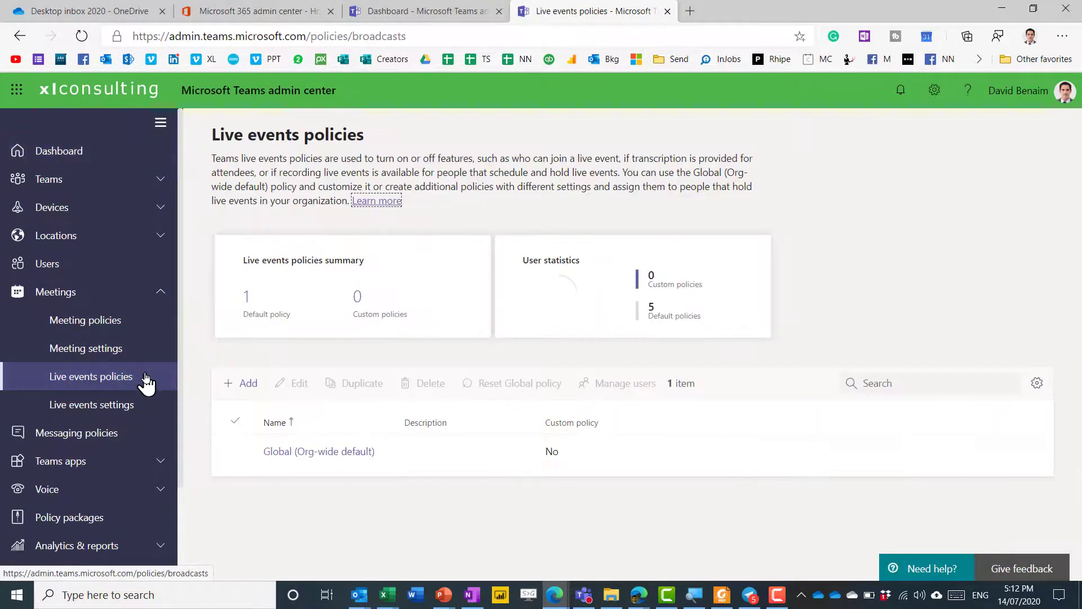
{"action": "left_click", "coordinate": [358, 450]}
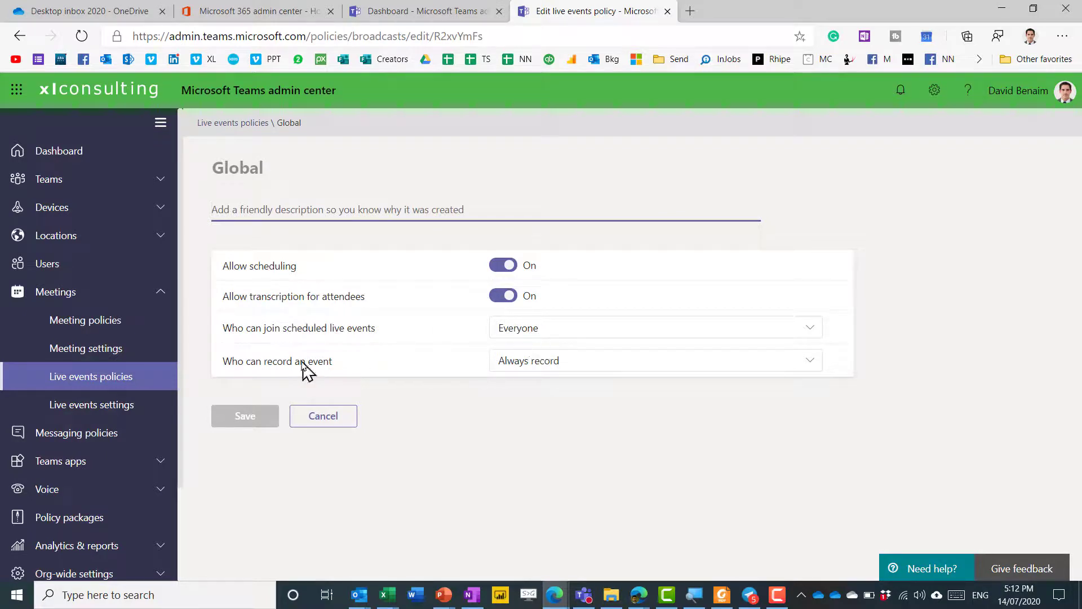
{"action": "left_click", "coordinate": [562, 364]}
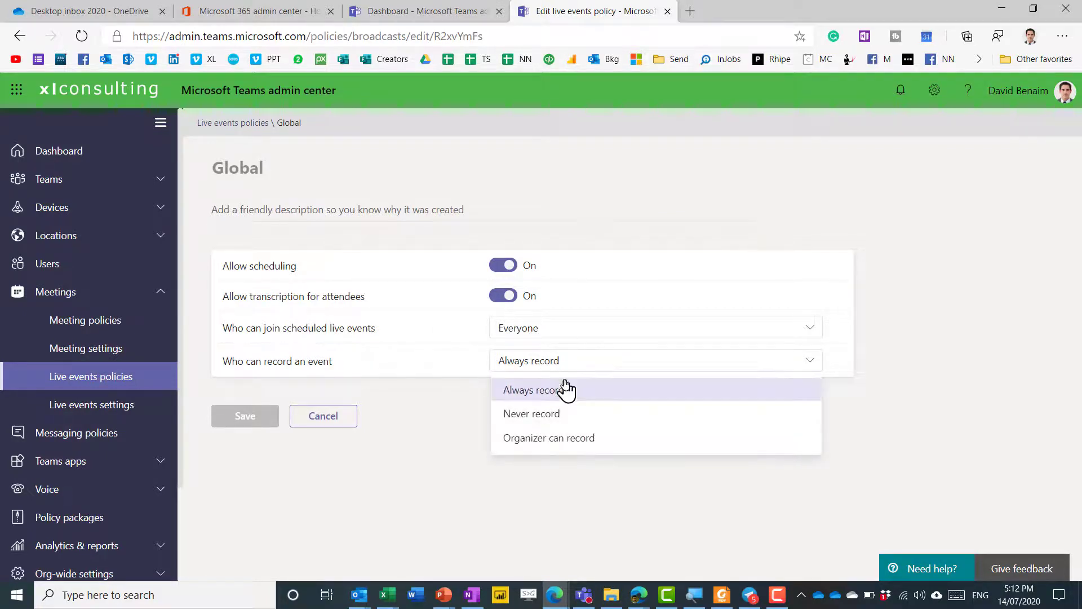
{"action": "left_click", "coordinate": [452, 418]}
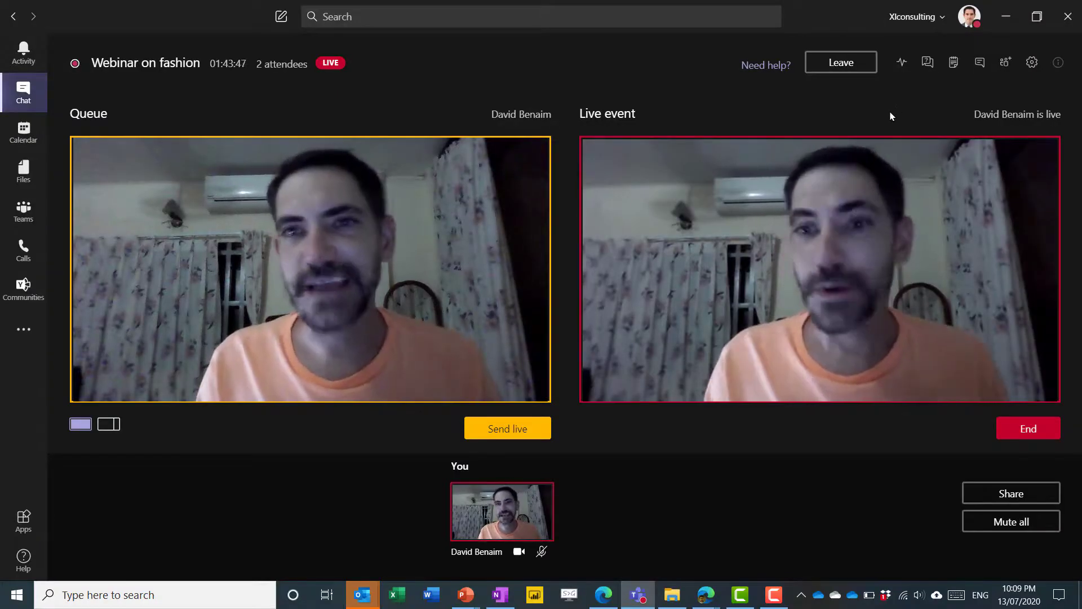
Leave the live event as attendee, choosing Leave anyway despite the sharing warning
{"action": "left_click", "coordinate": [823, 63]}
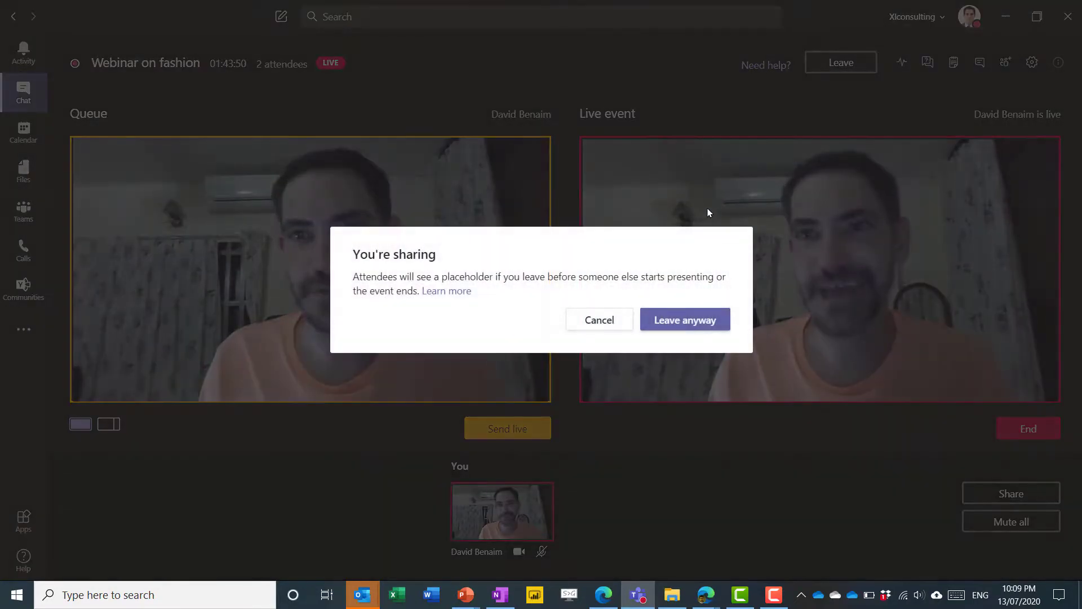
{"action": "left_click_drag", "start_coordinate": [382, 276], "coordinate": [517, 291]}
{"action": "left_click", "coordinate": [529, 296]}
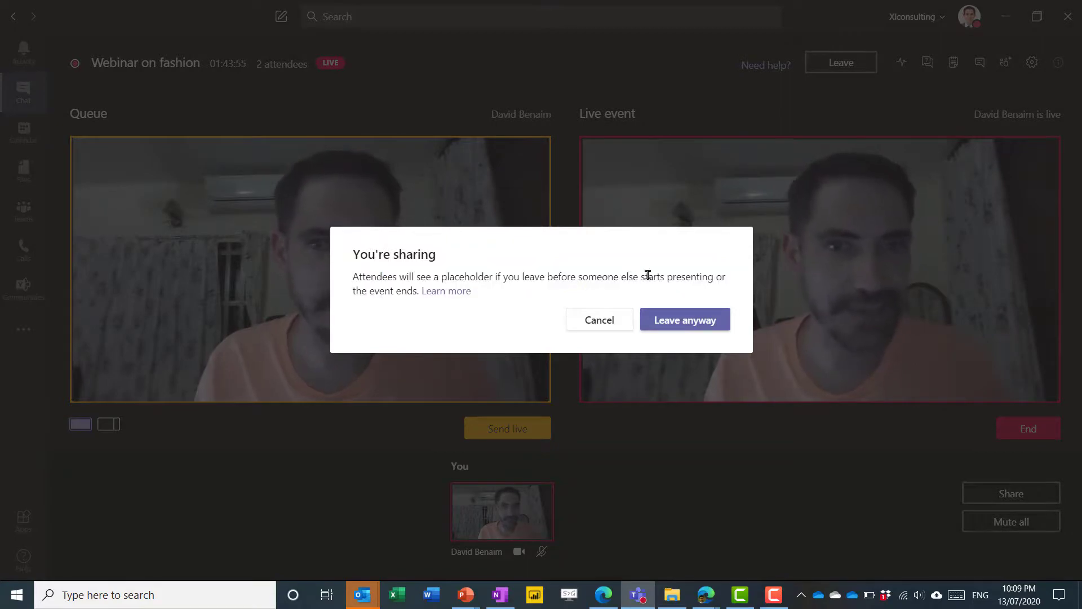
{"action": "left_click", "coordinate": [685, 320]}
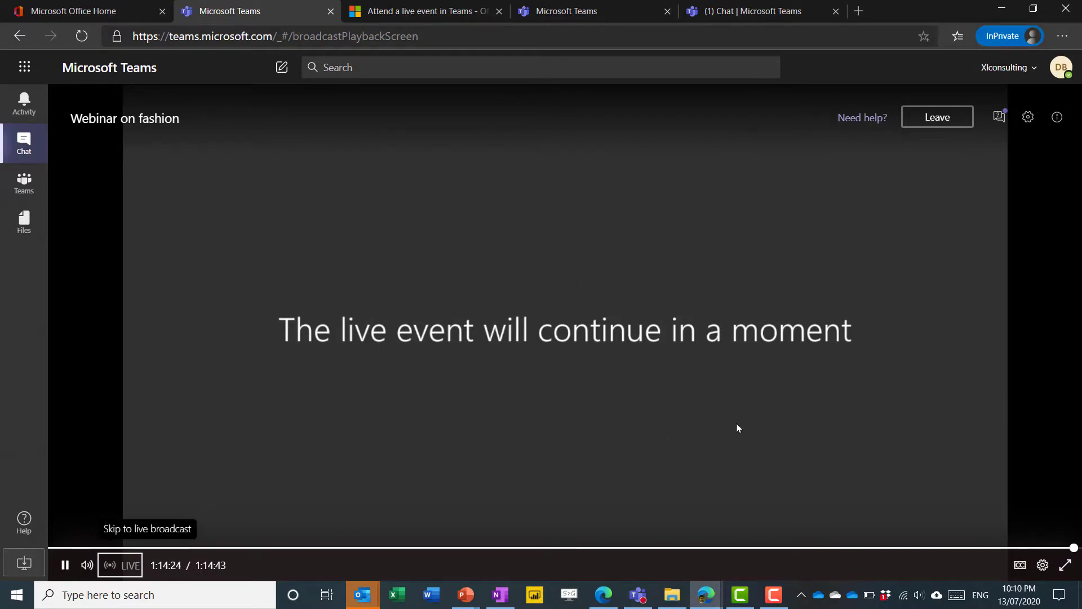
In the producer window, confirm End live event for the Webinar on fashion
{"action": "key", "text": "alt+Tab"}
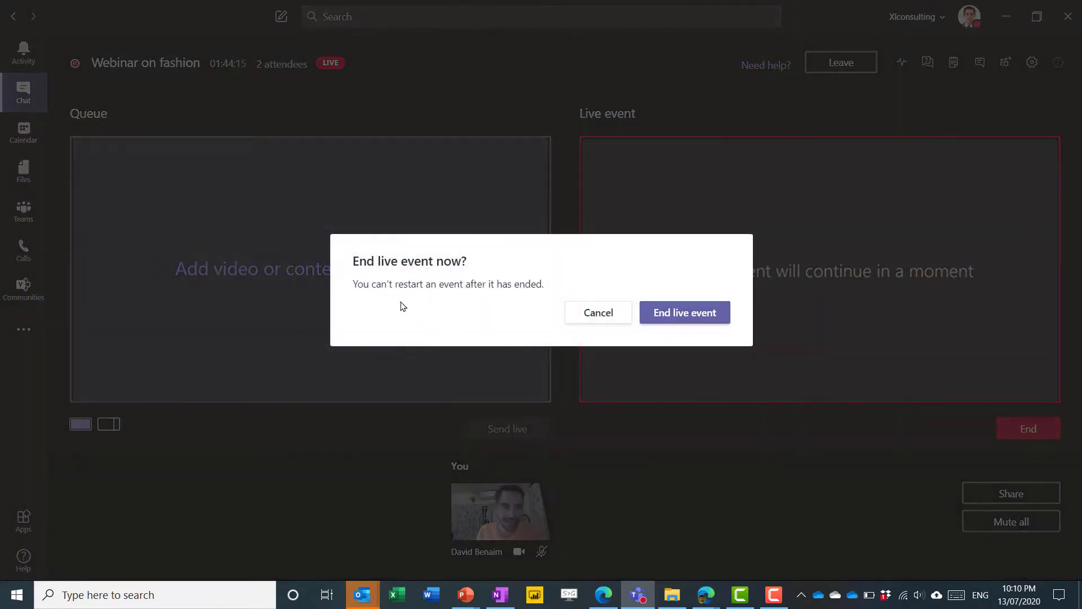
{"action": "left_click_drag", "start_coordinate": [355, 281], "coordinate": [550, 288]}
{"action": "left_click", "coordinate": [592, 300]}
{"action": "left_click", "coordinate": [661, 315]}
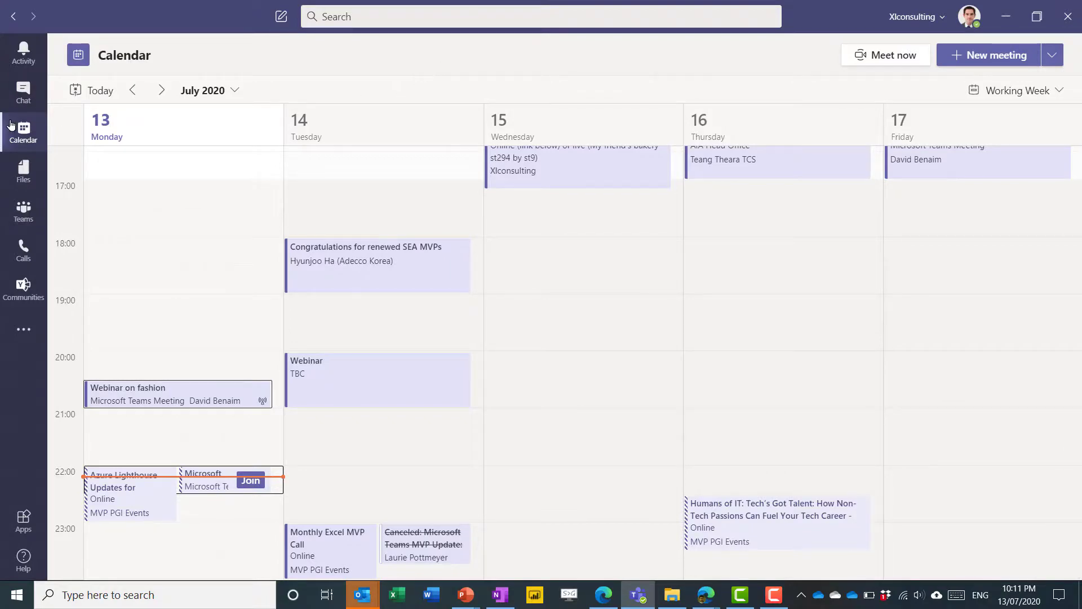
Open the Webinar on fashion event from the calendar and expand its Live event resources
{"action": "left_click", "coordinate": [181, 394]}
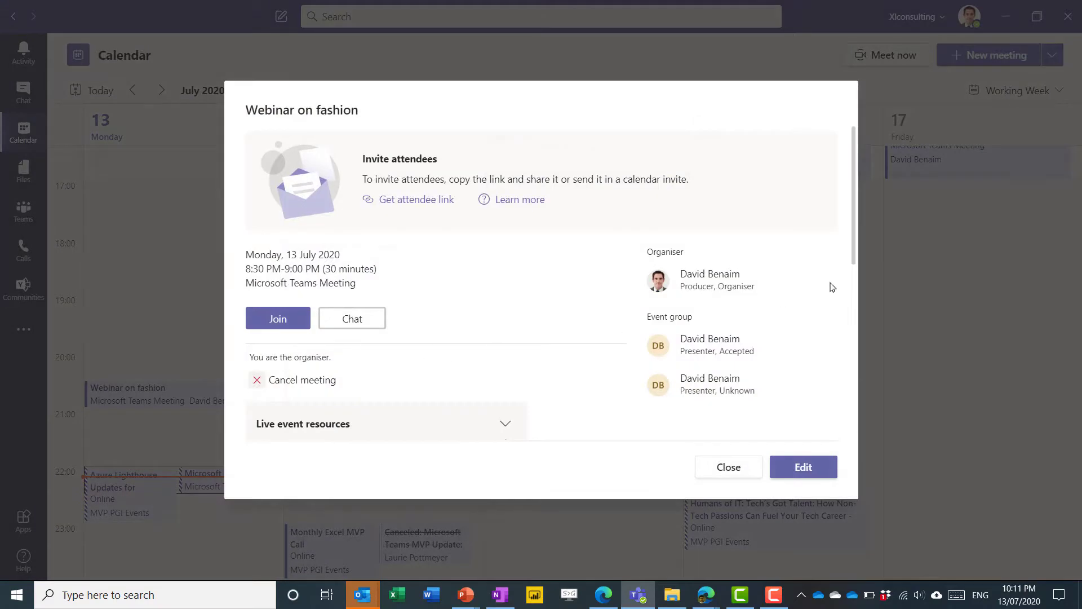
{"action": "left_click", "coordinate": [482, 428]}
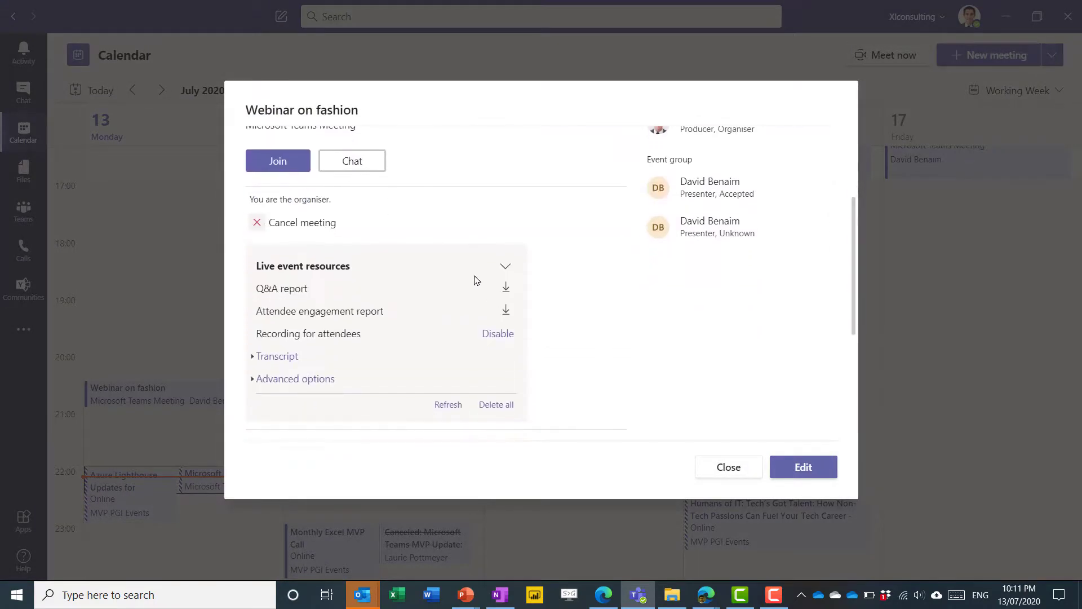
{"action": "left_click", "coordinate": [501, 270]}
{"action": "left_click", "coordinate": [502, 269]}
Download the Q&A report, attendee engagement report and the English transcript
{"action": "left_click", "coordinate": [504, 289]}
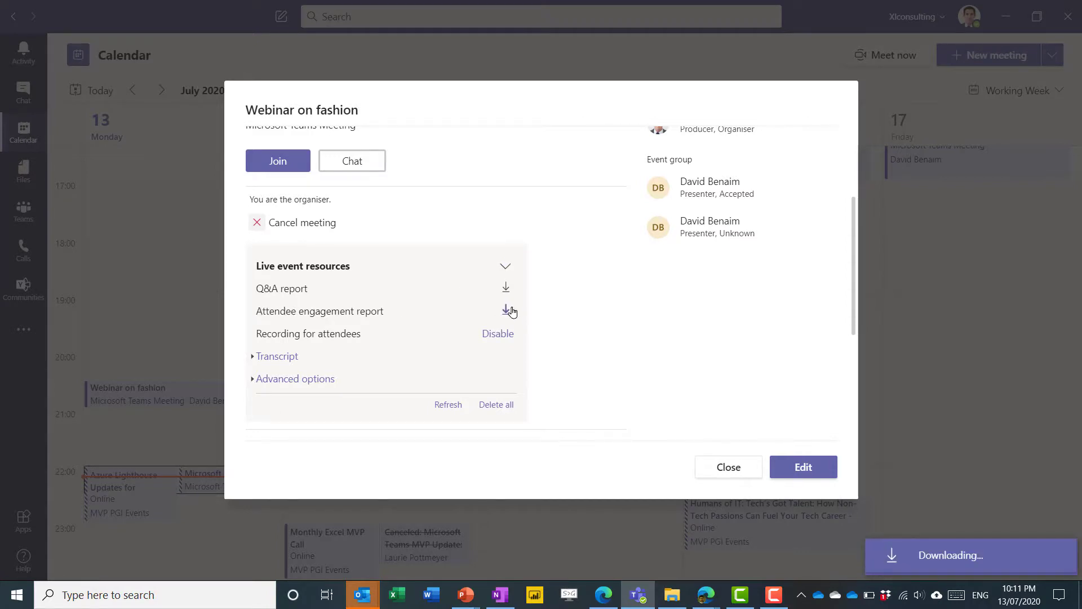
{"action": "left_click", "coordinate": [507, 311]}
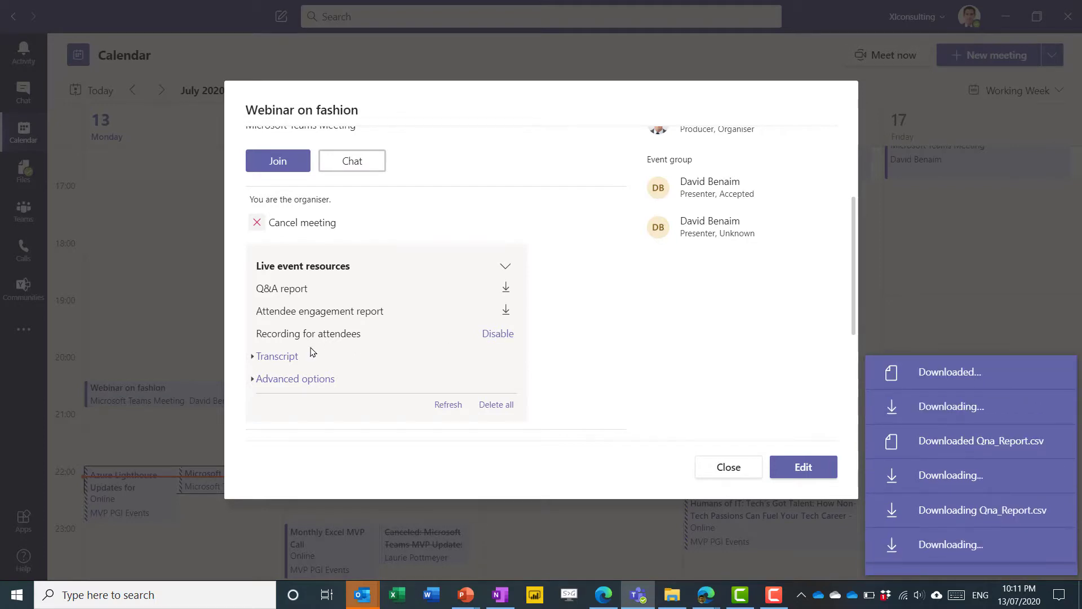
{"action": "left_click", "coordinate": [252, 361]}
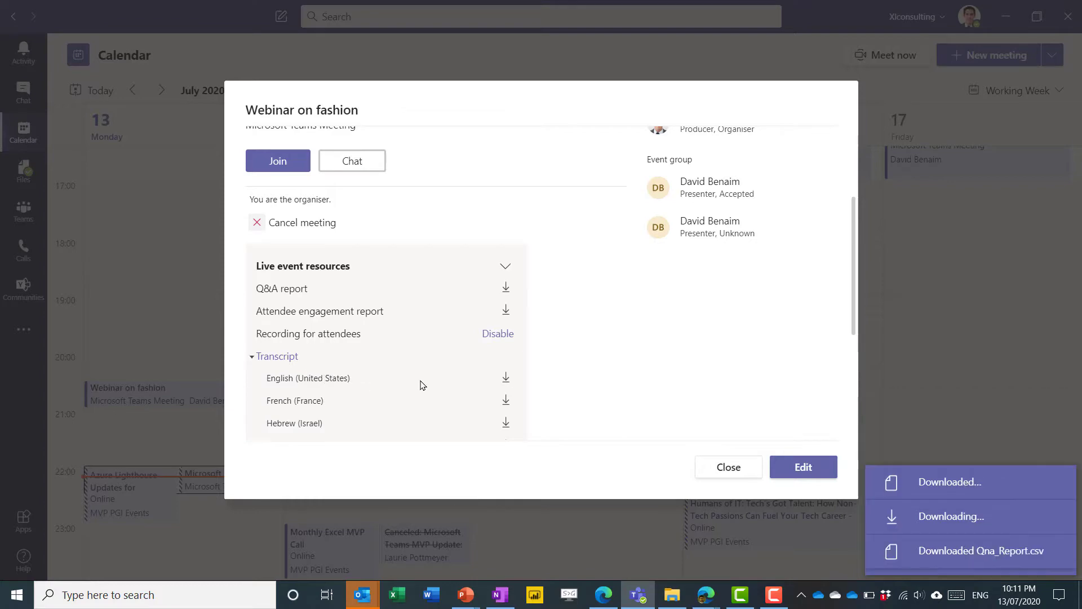
{"action": "left_click", "coordinate": [507, 379]}
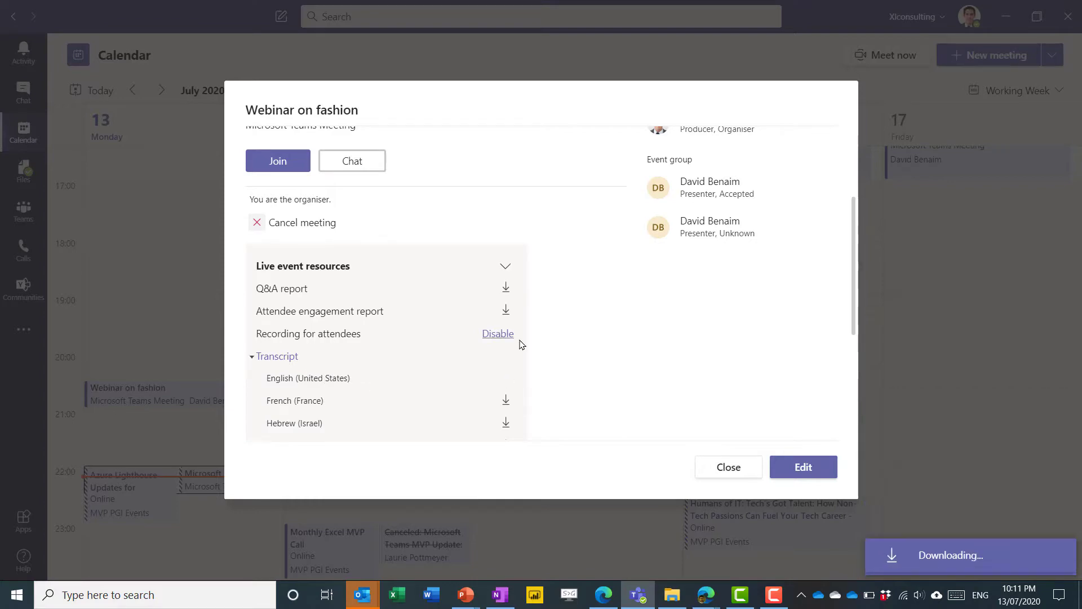
{"action": "scroll", "coordinate": [853, 265], "scroll_direction": "down", "scroll_amount": 3}
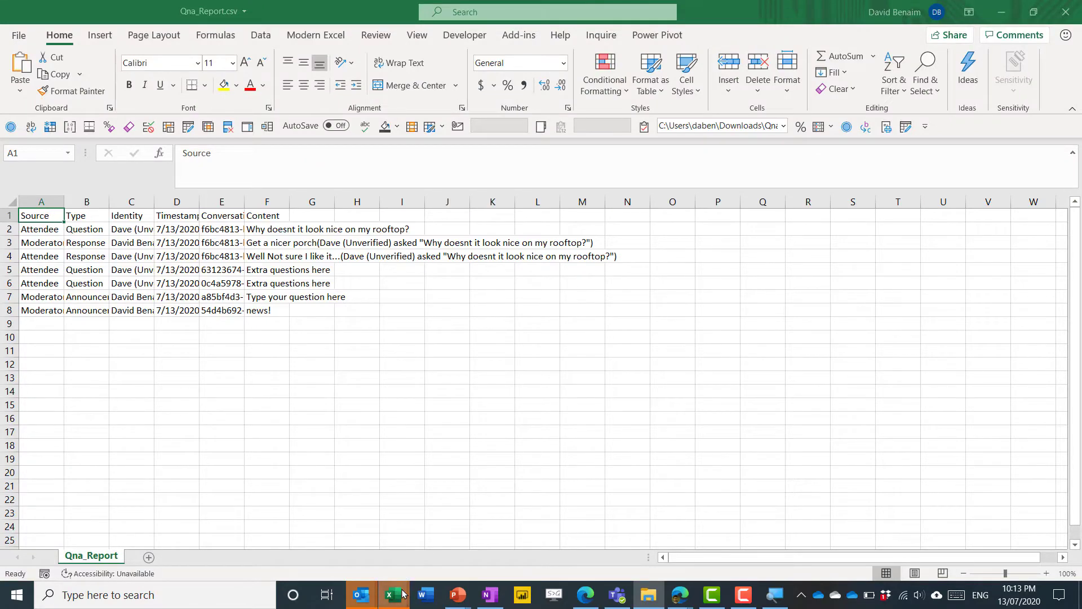
Bring up the meetingAttendanceList file and check the attendee's full name in row 2
{"action": "mouse_move", "coordinate": [393, 595]}
{"action": "left_click", "coordinate": [400, 559]}
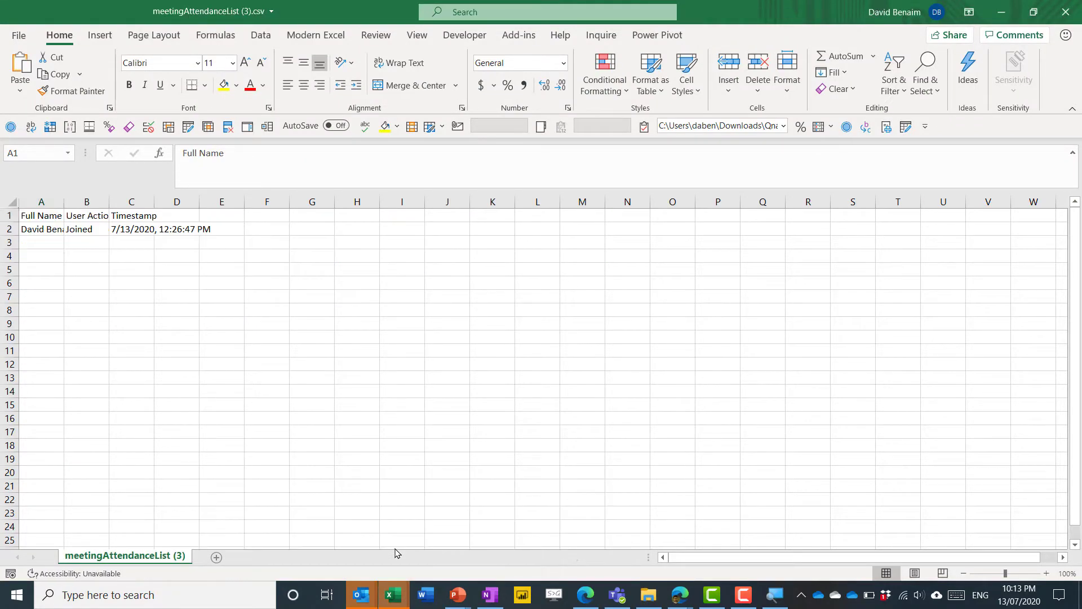
{"action": "left_click", "coordinate": [40, 230]}
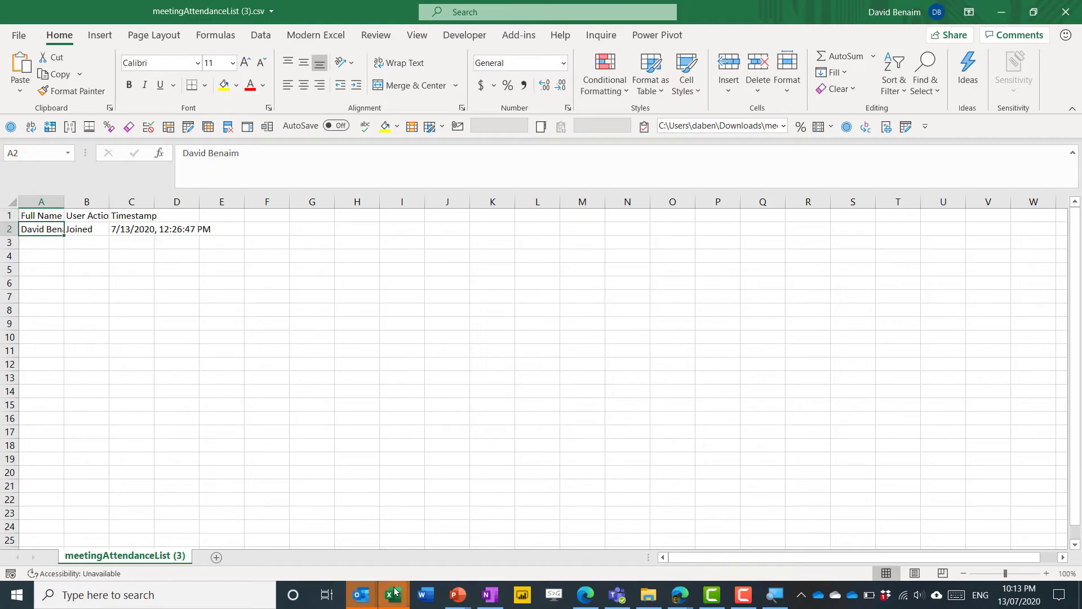
In AttendeeReport, select B1:G18 and autofit column E to show the full timestamps
{"action": "mouse_move", "coordinate": [394, 593]}
{"action": "left_click", "coordinate": [270, 521]}
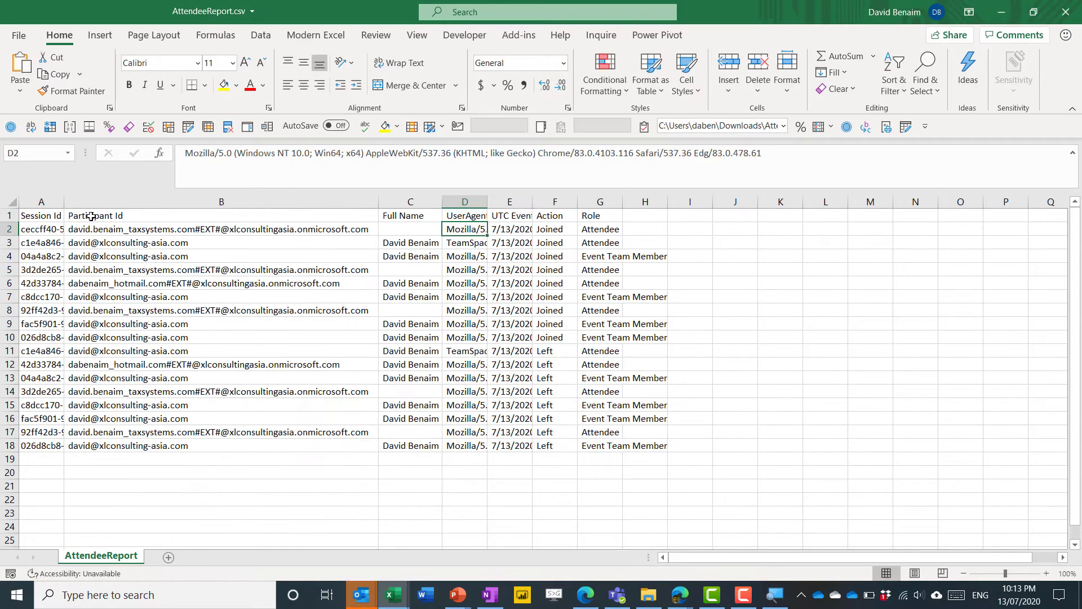
{"action": "left_click_drag", "start_coordinate": [120, 216], "coordinate": [452, 442]}
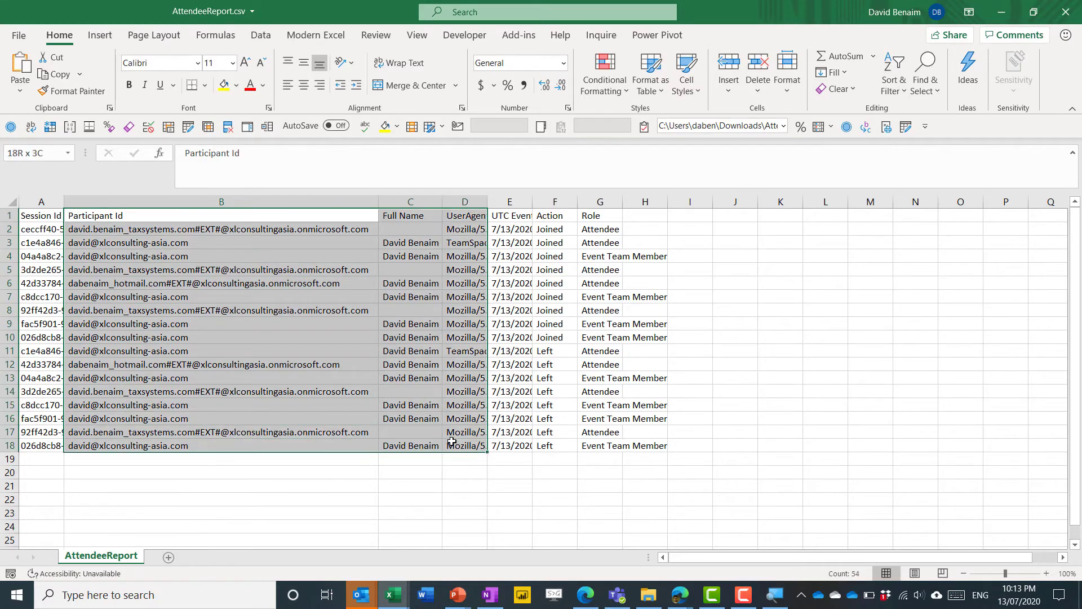
{"action": "left_click_drag", "start_coordinate": [452, 441], "coordinate": [608, 446]}
{"action": "left_click", "coordinate": [516, 338]}
{"action": "left_click", "coordinate": [502, 395]}
{"action": "left_click_drag", "start_coordinate": [531, 202], "coordinate": [530, 202]}
{"action": "double_click", "coordinate": [531, 202]}
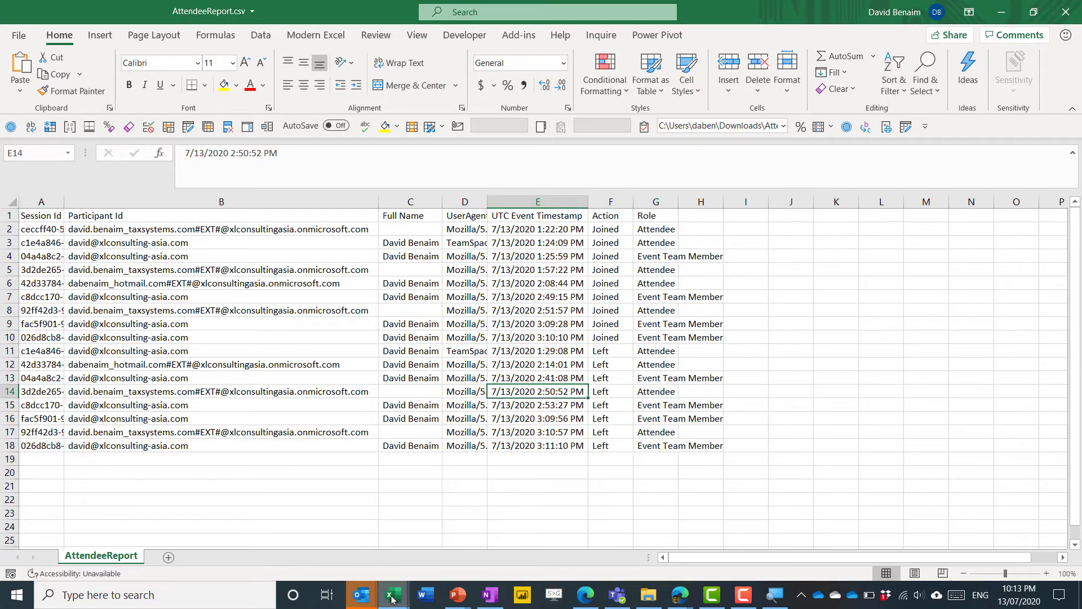
Return to meetingAttendanceList (3).csv, jump to the top and check the name in A2
{"action": "left_click", "coordinate": [393, 599]}
{"action": "left_click", "coordinate": [396, 524]}
{"action": "key", "text": "ctrl+Home"}
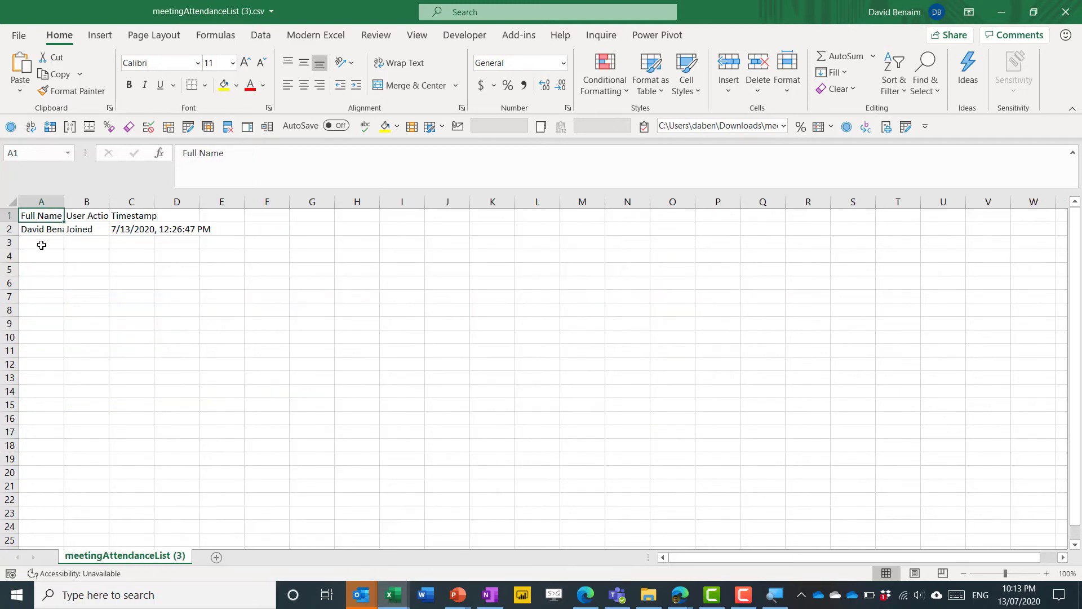
{"action": "left_click", "coordinate": [41, 230]}
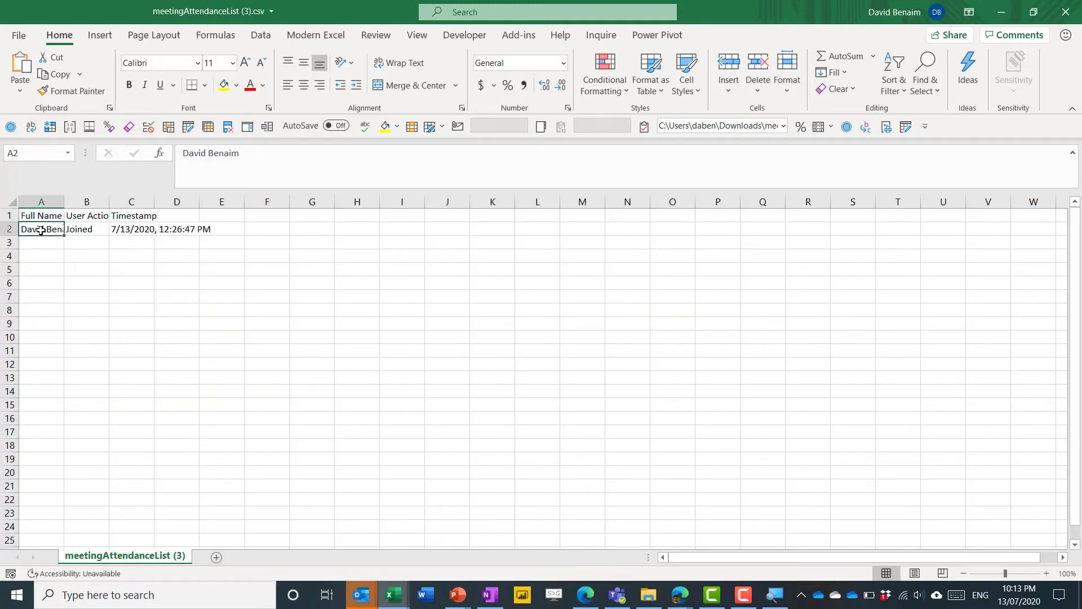